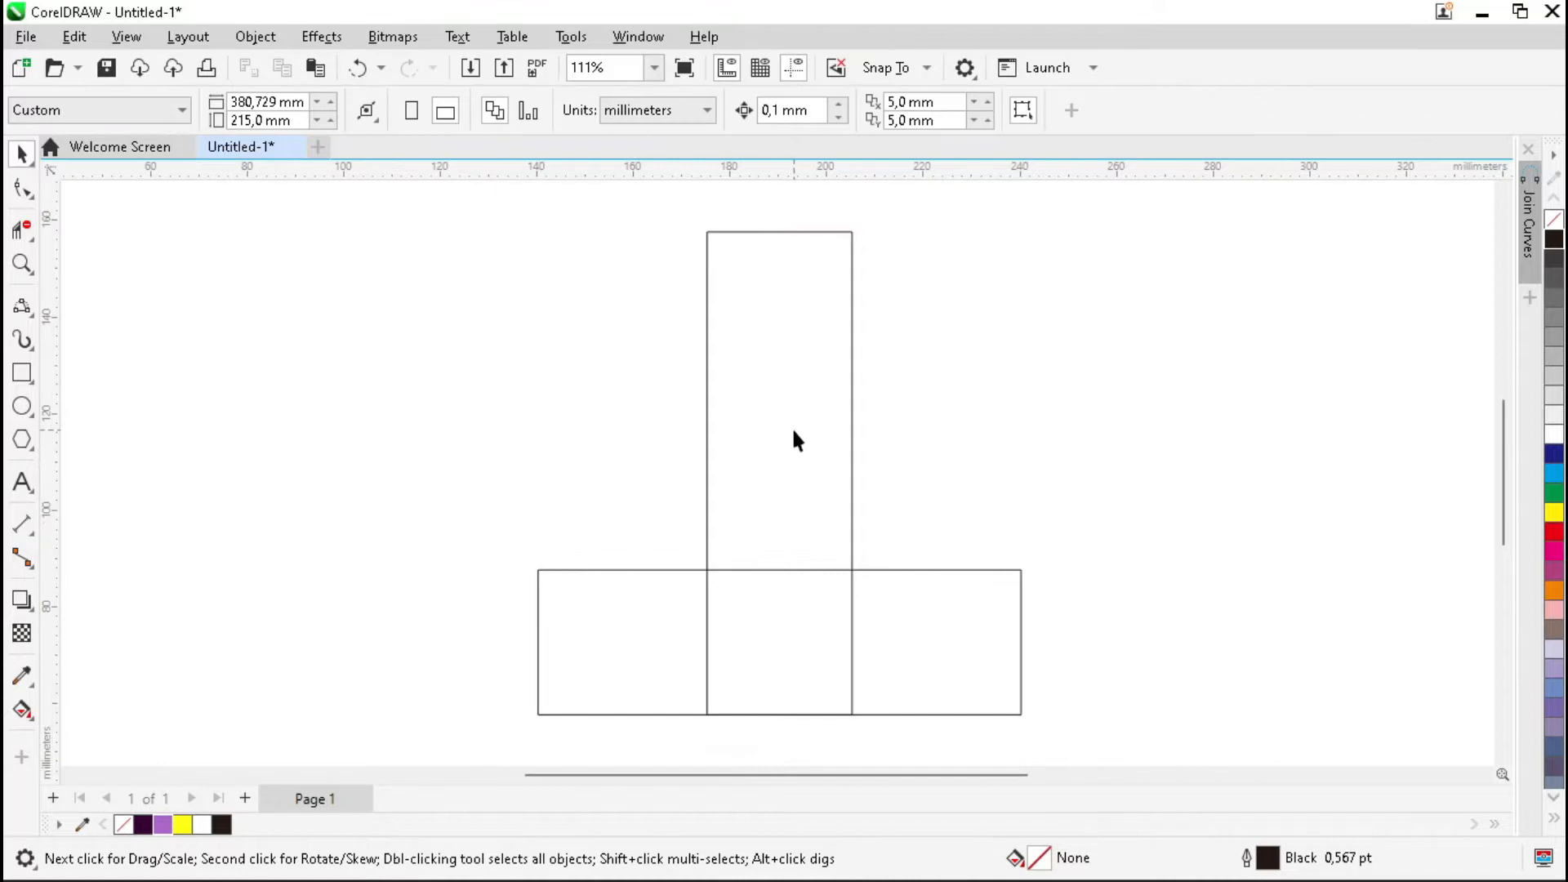
- Skew the tall vertical rectangle to the right, keeping its base in place, until it spans about 60.6 mm in width
{"action": "left_click", "coordinate": [789, 409]}
{"action": "left_click_drag", "start_coordinate": [780, 226], "coordinate": [931, 232]}
{"action": "left_click", "coordinate": [1115, 474]}
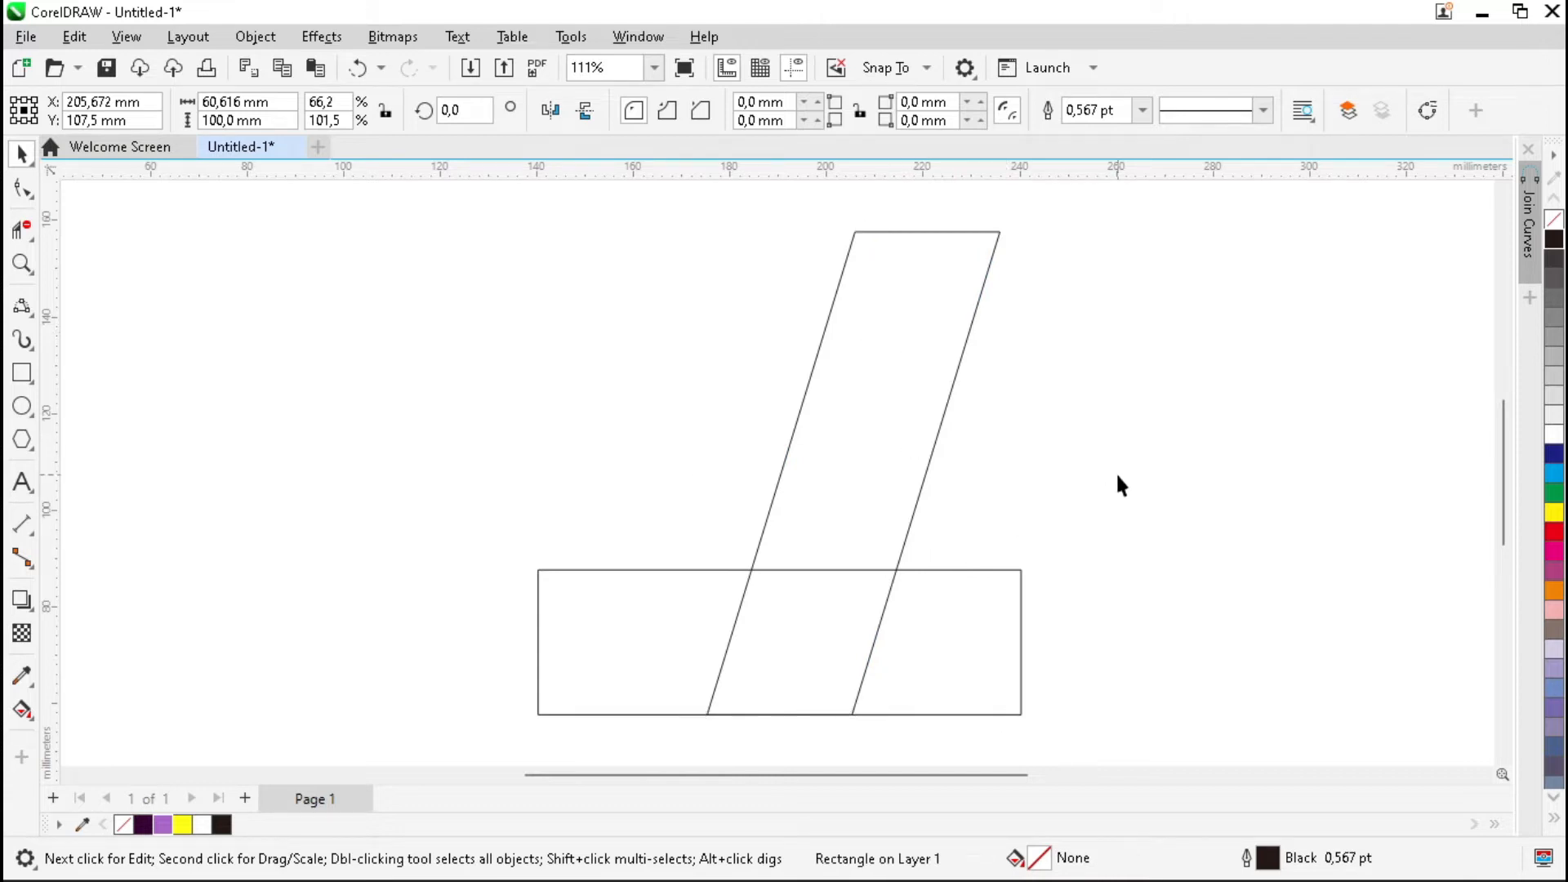
- Create the intersection shape of the slanted bar and the horizontal rectangle, and delete the horizontal rectangle
{"action": "left_click", "coordinate": [992, 614]}
{"action": "left_click", "coordinate": [884, 428], "text": "shift"}
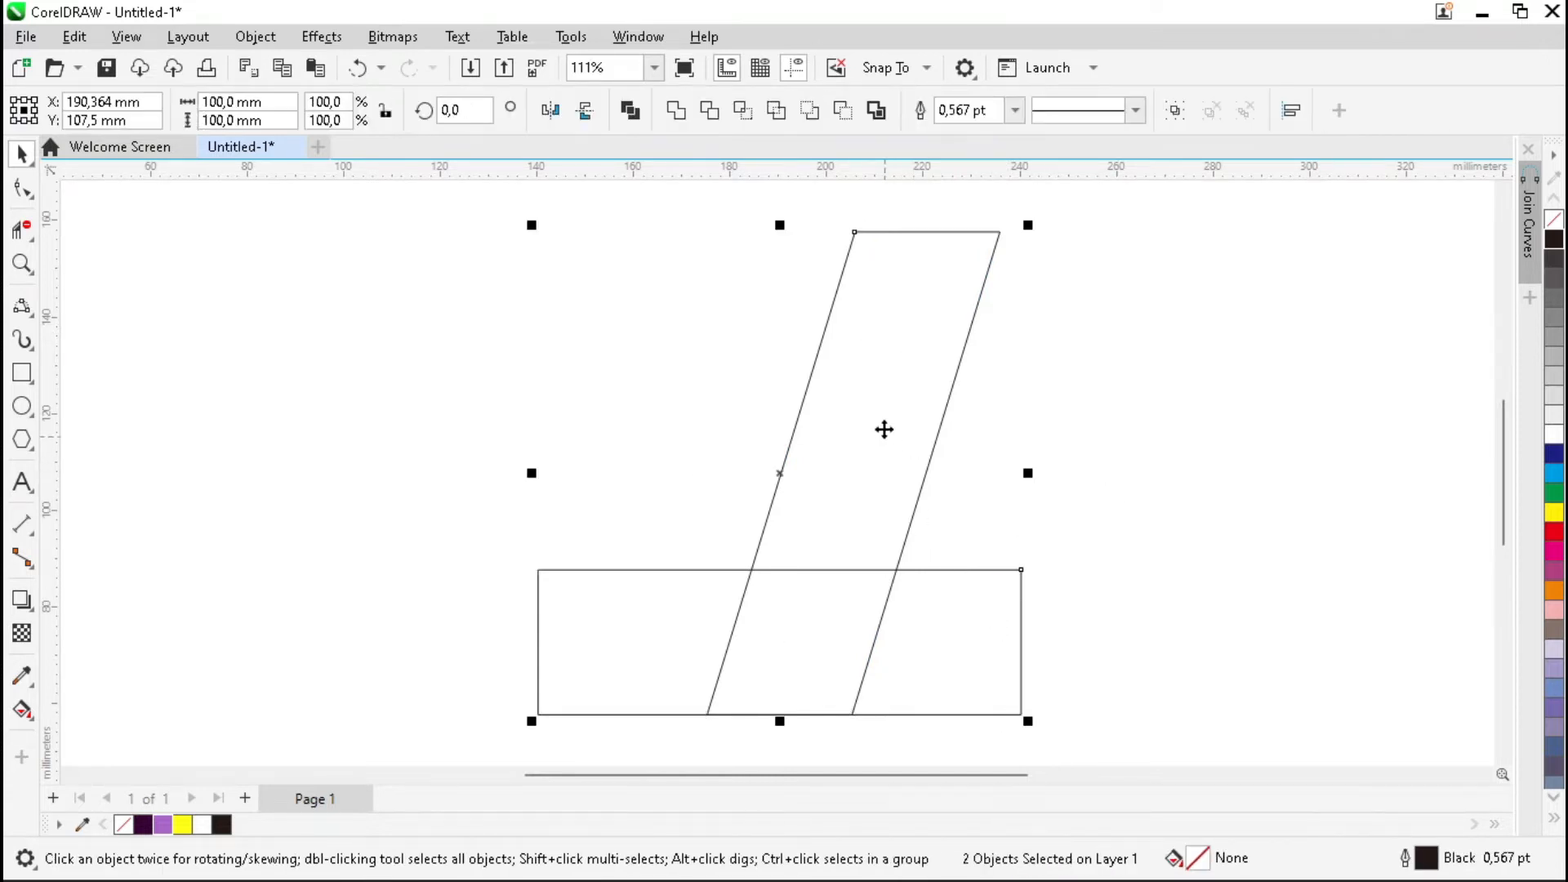
{"action": "left_click", "coordinate": [743, 110]}
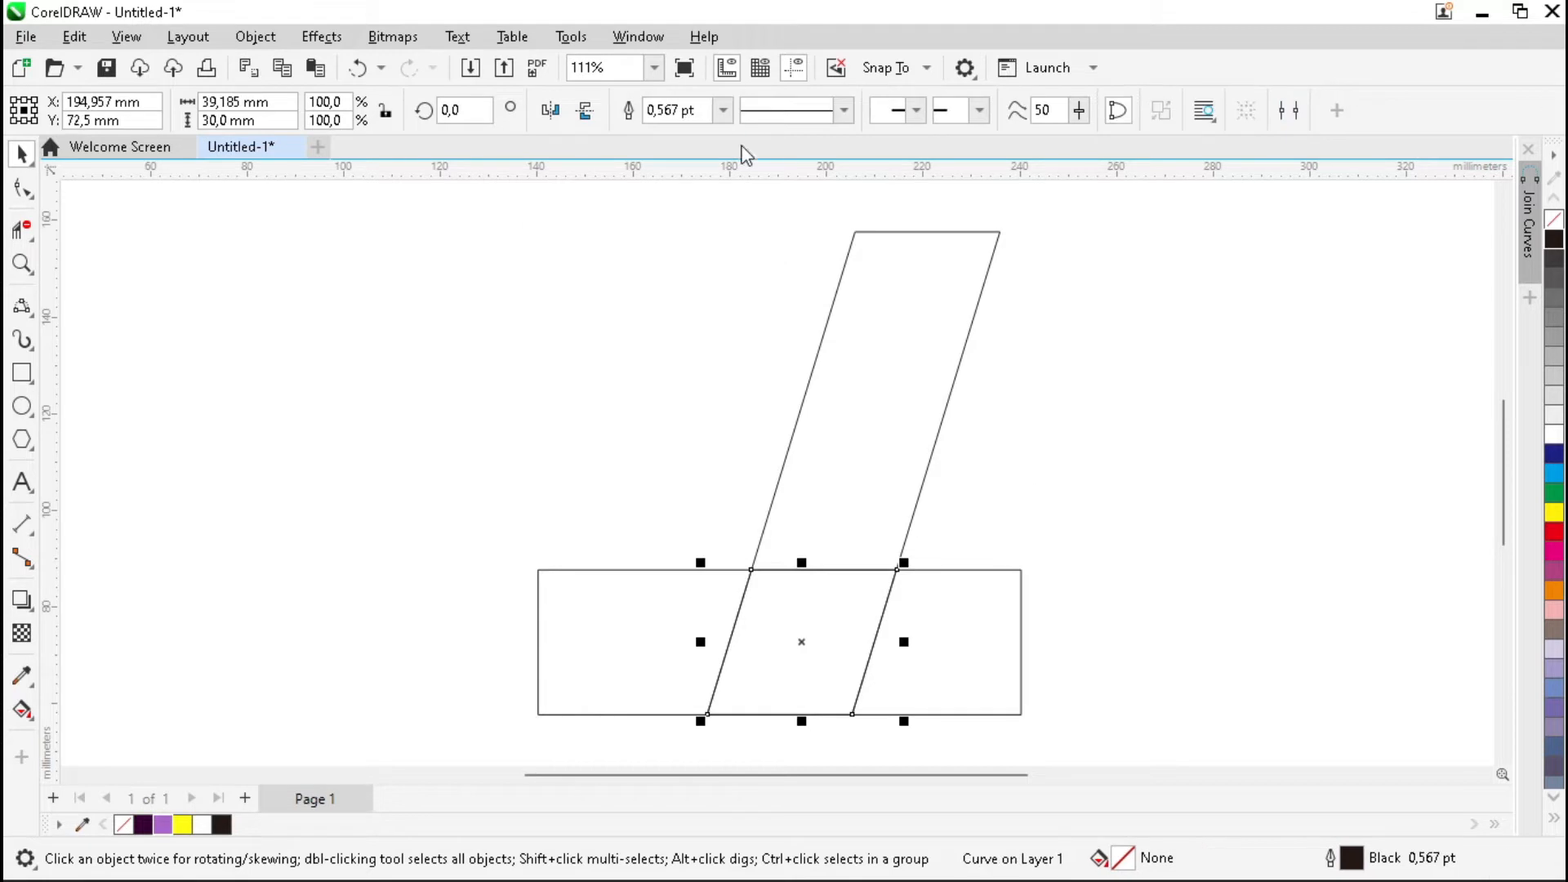
{"action": "left_click", "coordinate": [626, 611]}
{"action": "key", "text": "Delete"}
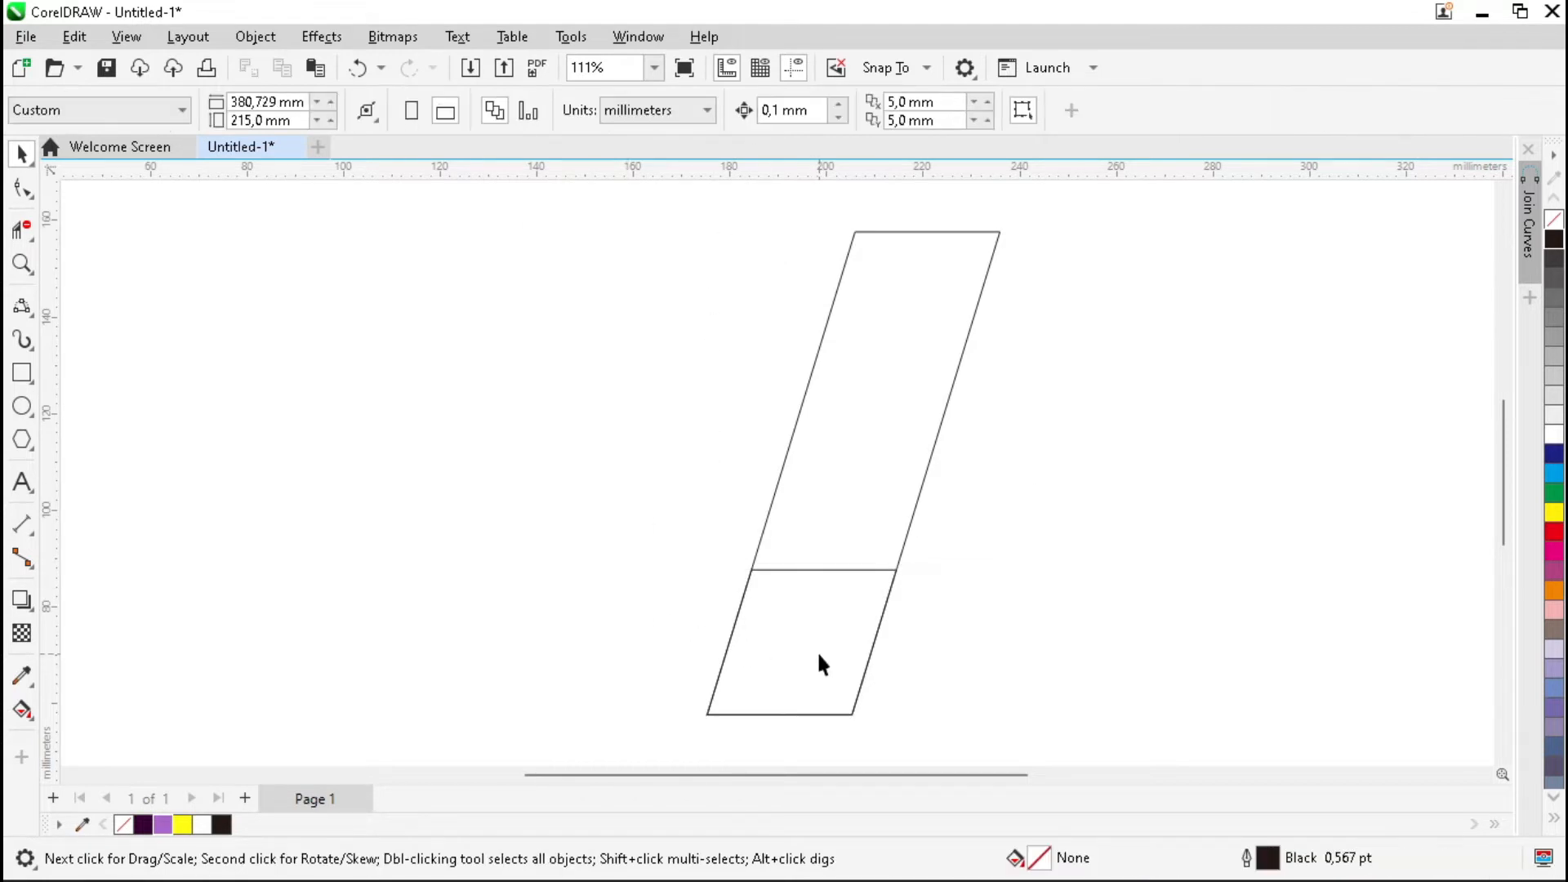
- Mirror the small parallelogram horizontally and snap its bottom-right corner to the slanted bar's bottom-right corner so their bottom edges coincide
{"action": "left_click", "coordinate": [816, 650]}
{"action": "left_click_drag", "start_coordinate": [826, 654], "coordinate": [644, 658]}
{"action": "left_click", "coordinate": [586, 112]}
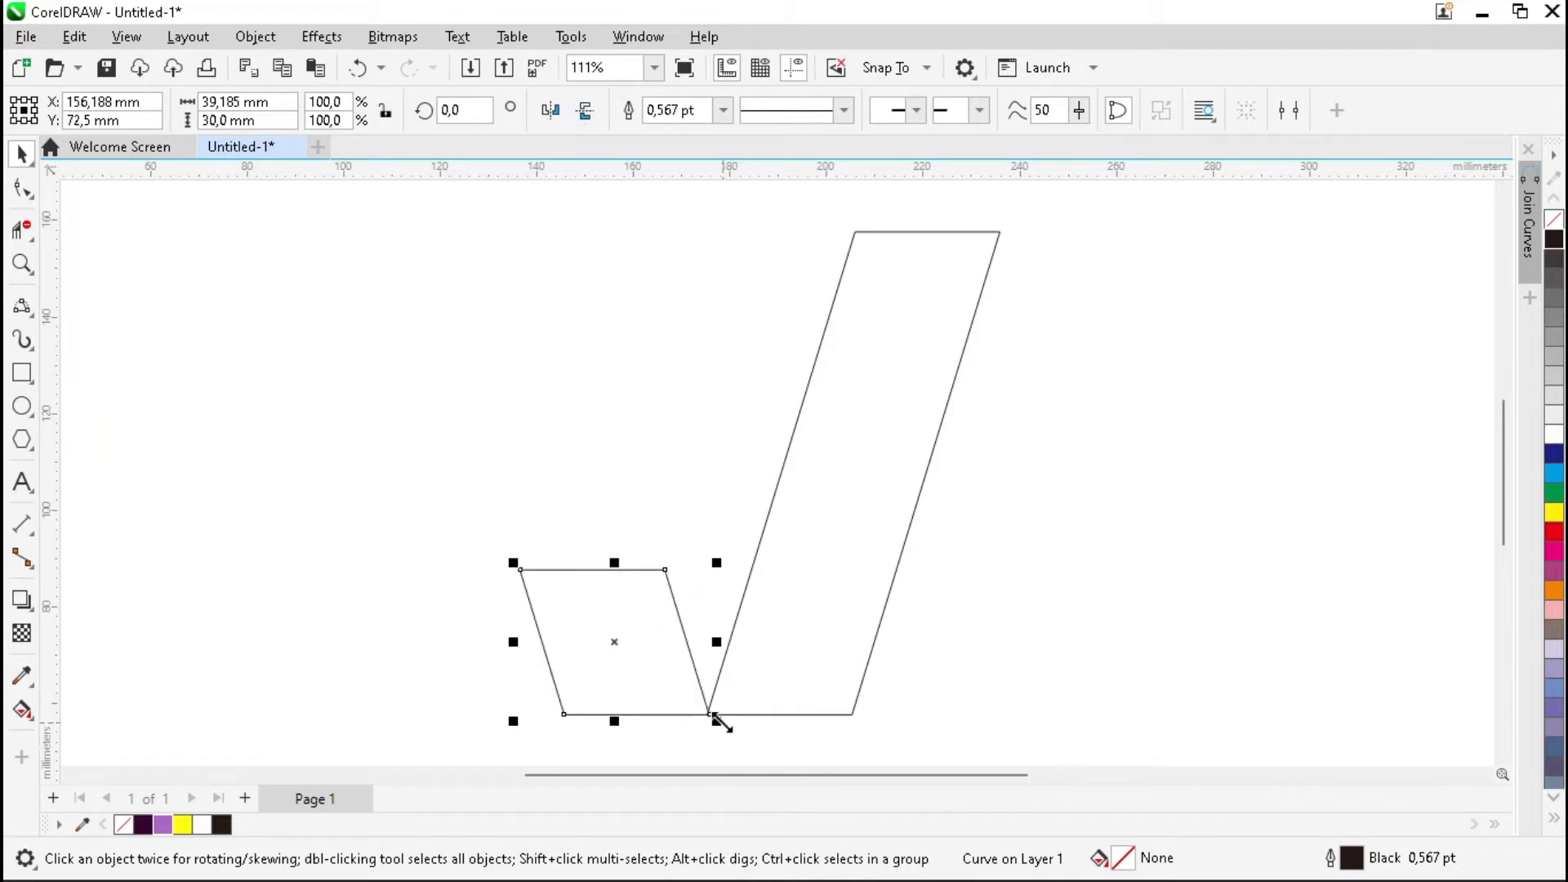
{"action": "key", "text": "z"}
{"action": "left_click_drag", "start_coordinate": [525, 665], "coordinate": [925, 740]}
{"action": "key", "text": "space"}
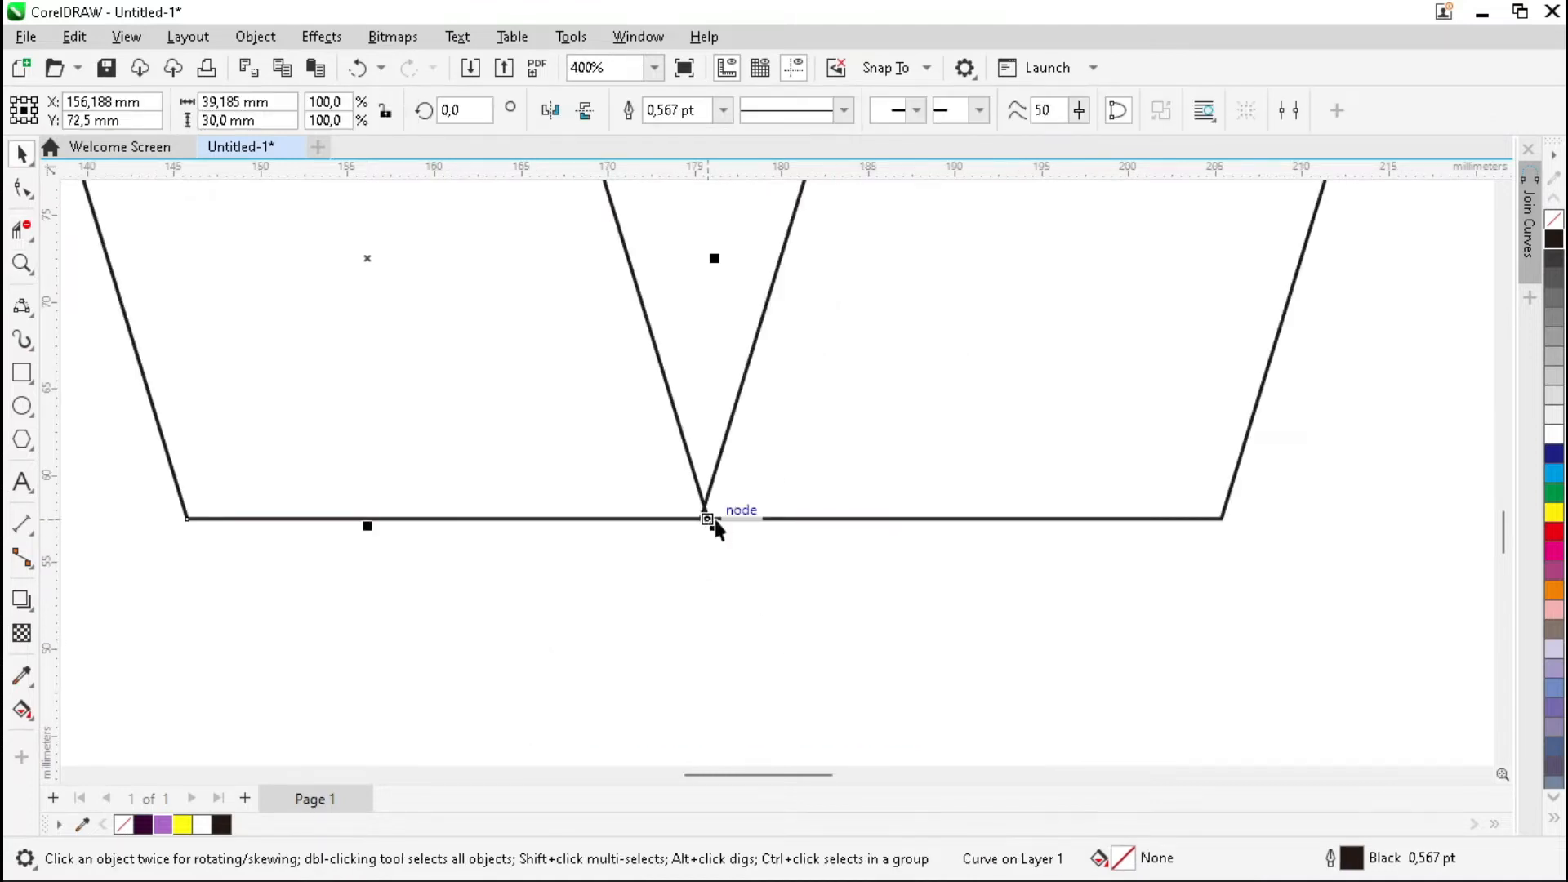
{"action": "left_click_drag", "start_coordinate": [707, 517], "coordinate": [1226, 523]}
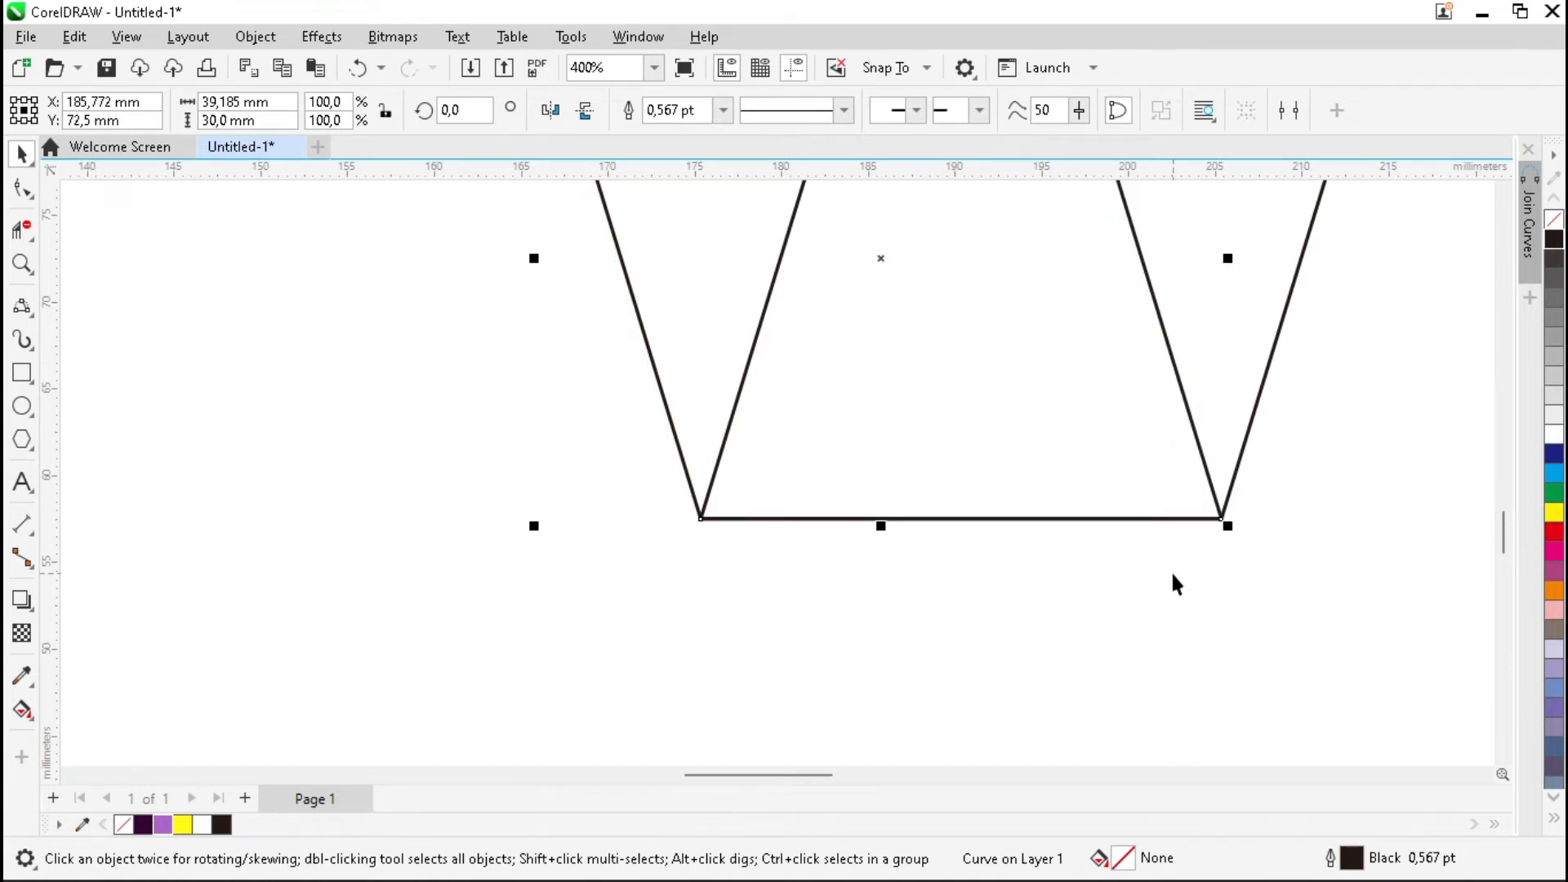
- Create a horizontally mirrored copy of the tall slanted bar directly to its right
{"action": "key", "text": "F4"}
{"action": "left_click", "coordinate": [816, 451]}
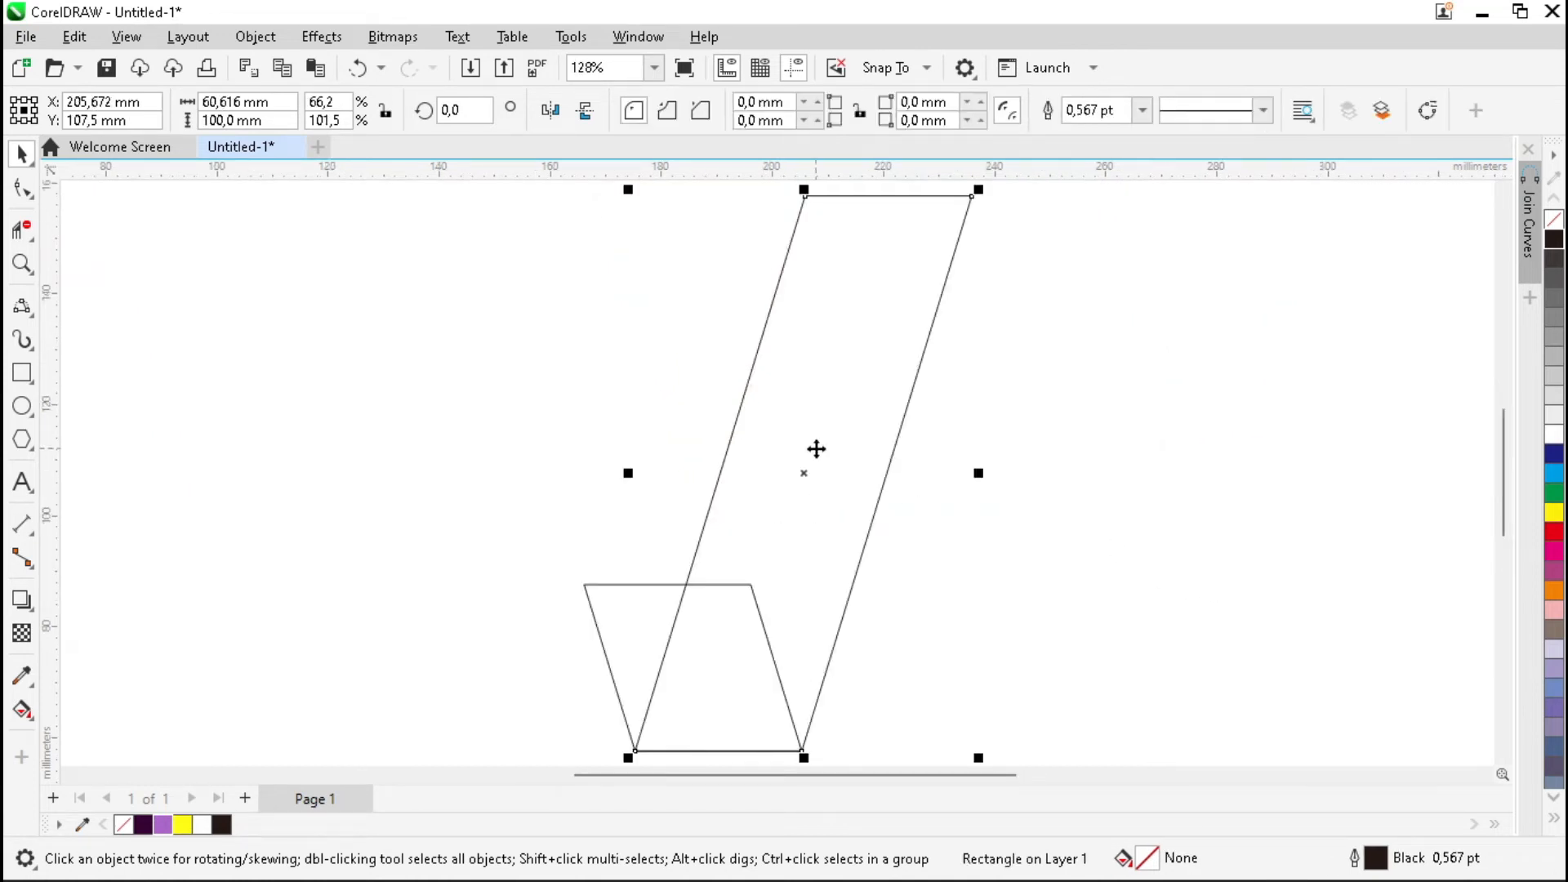
{"action": "left_click_drag", "start_coordinate": [625, 473], "coordinate": [1116, 418]}
{"action": "scroll", "coordinate": [847, 463], "scroll_direction": "down", "scroll_amount": 1}
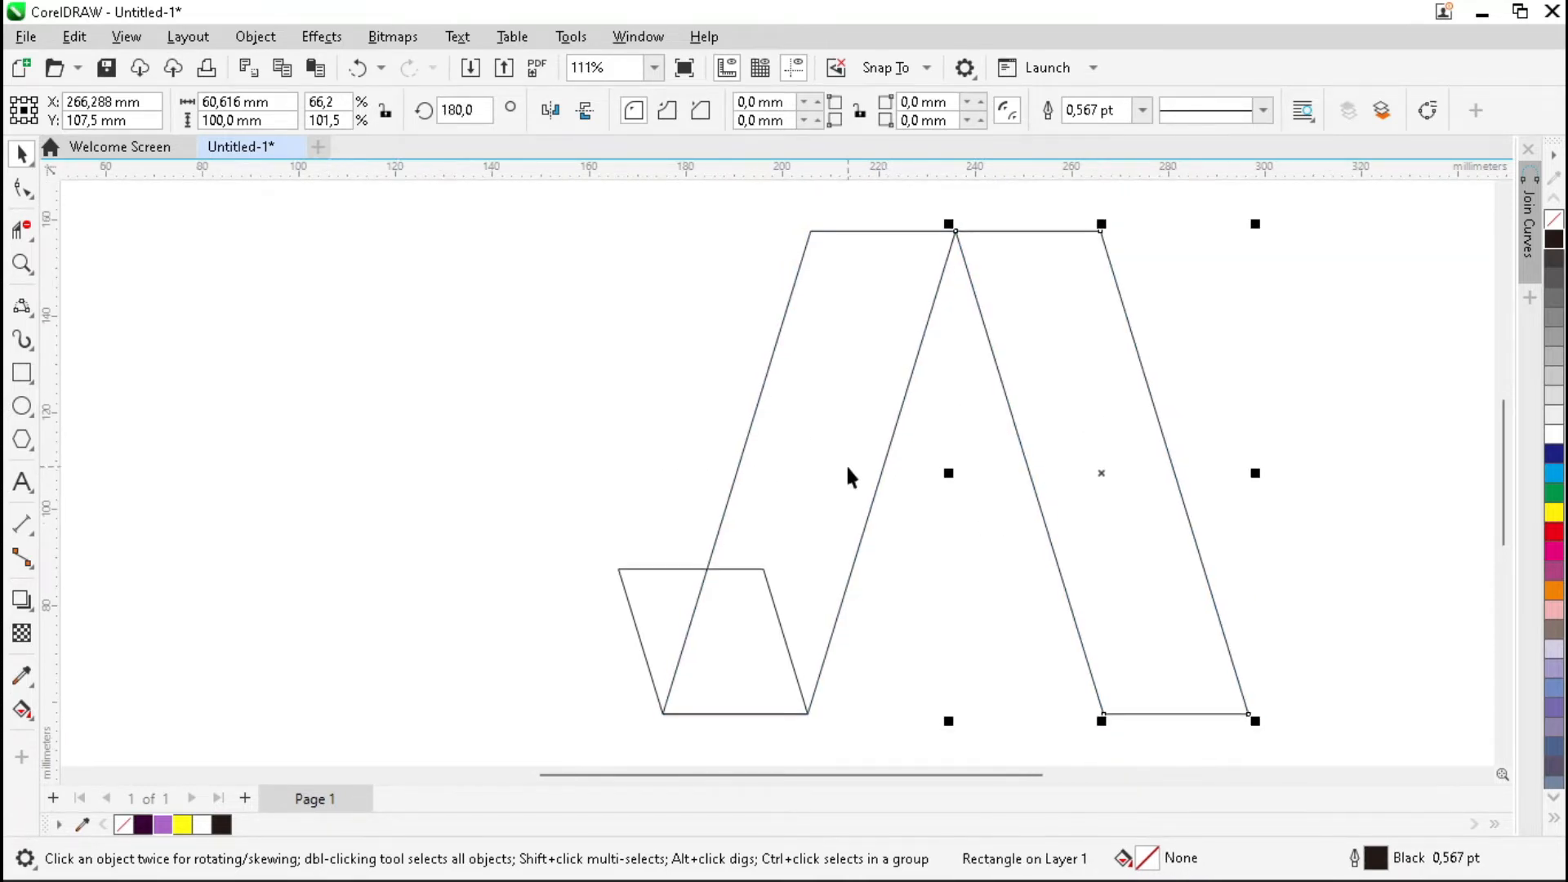
- Move the mirrored bar left, snapping its top-left corner to the original bar's top-left corner so their top edges coincide
{"action": "key", "text": "z"}
{"action": "left_click_drag", "start_coordinate": [772, 205], "coordinate": [1132, 274]}
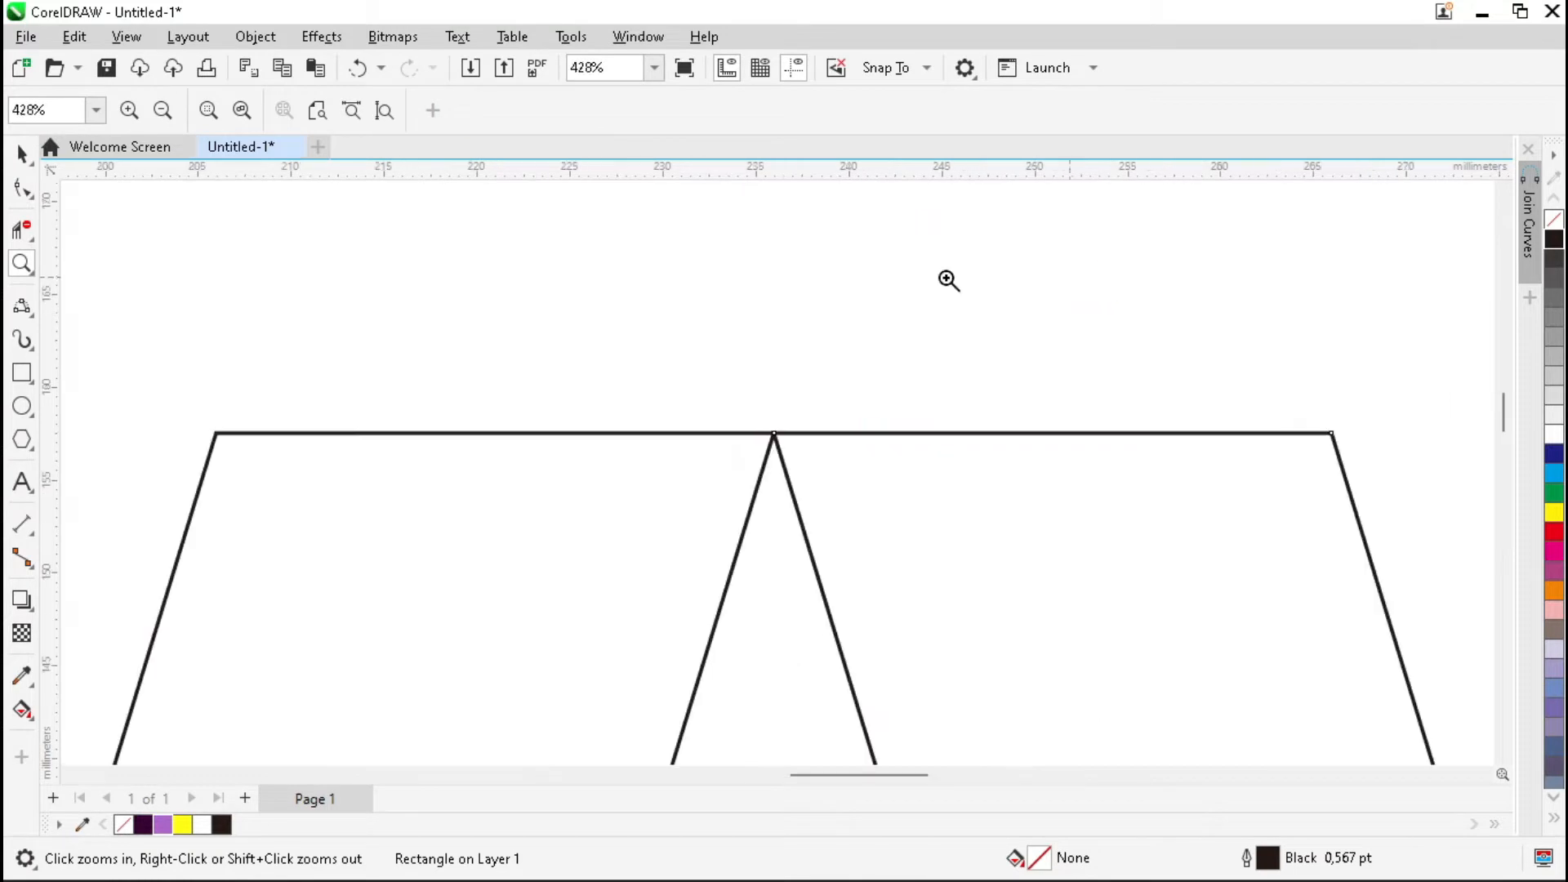
{"action": "key", "text": "space"}
{"action": "left_click_drag", "start_coordinate": [772, 432], "coordinate": [217, 439]}
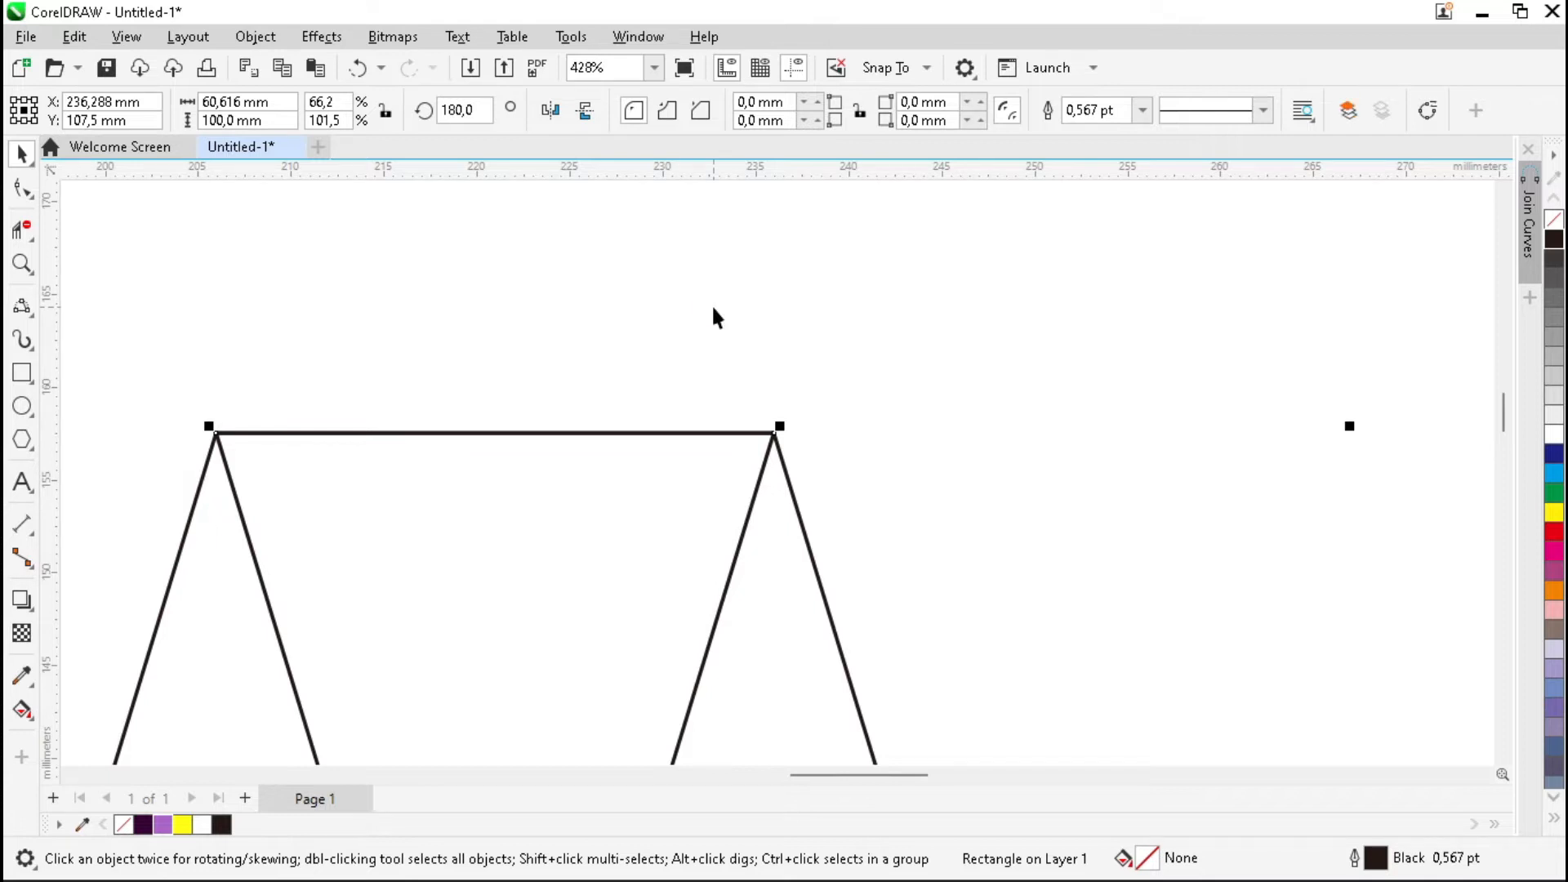
- Apply an interactive fountain fill to the small parallelogram from the bar's crossing point to its top-left corner, slanted along the bar's edge
{"action": "key", "text": "F4"}
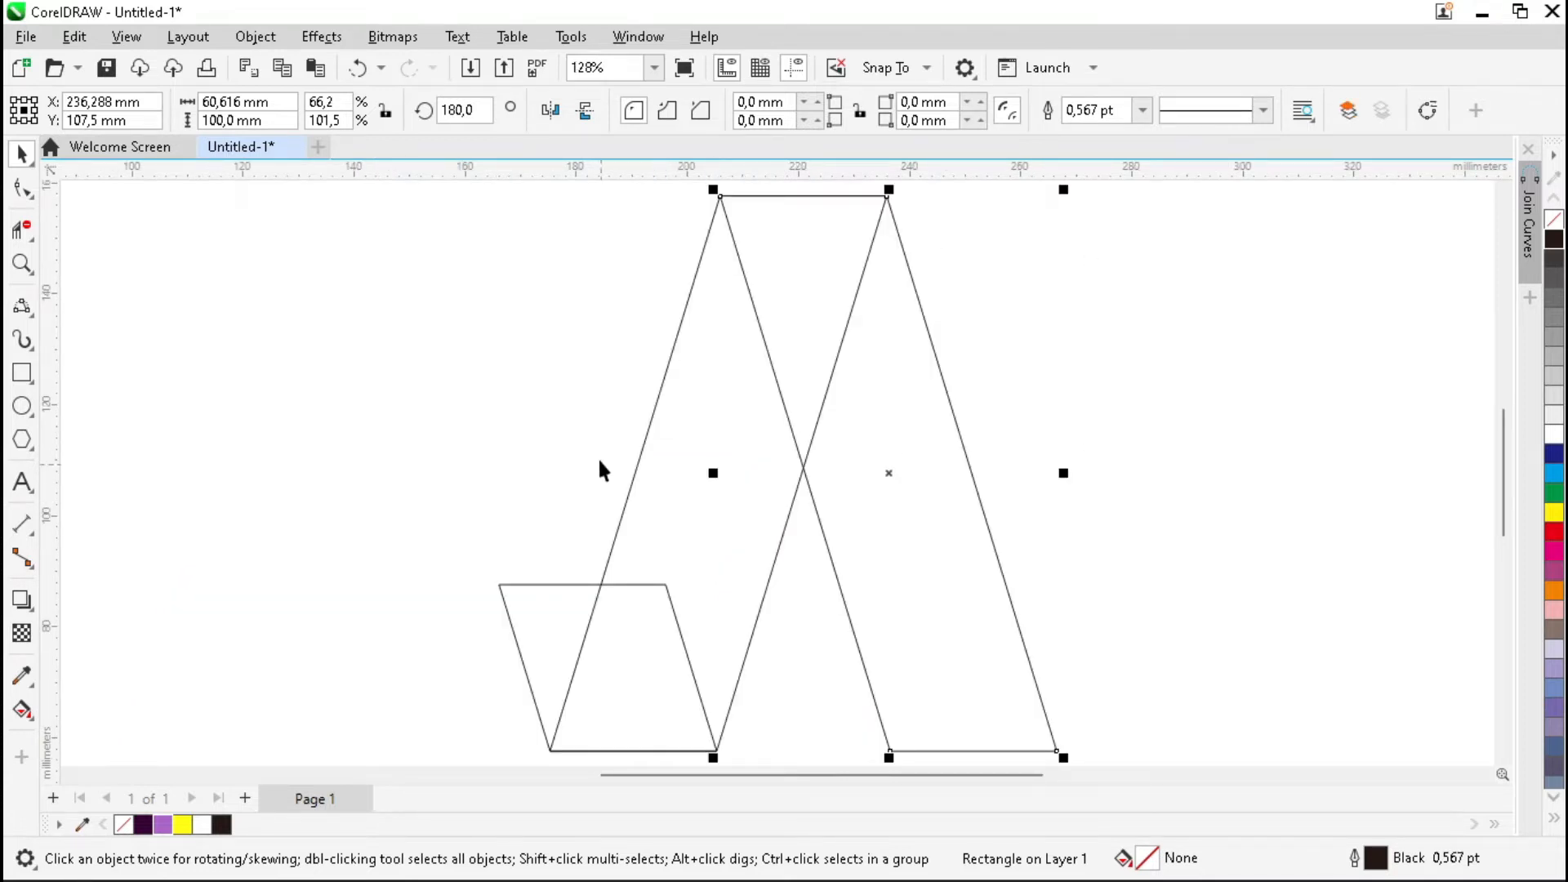
{"action": "scroll", "coordinate": [838, 455], "scroll_direction": "down", "scroll_amount": 1}
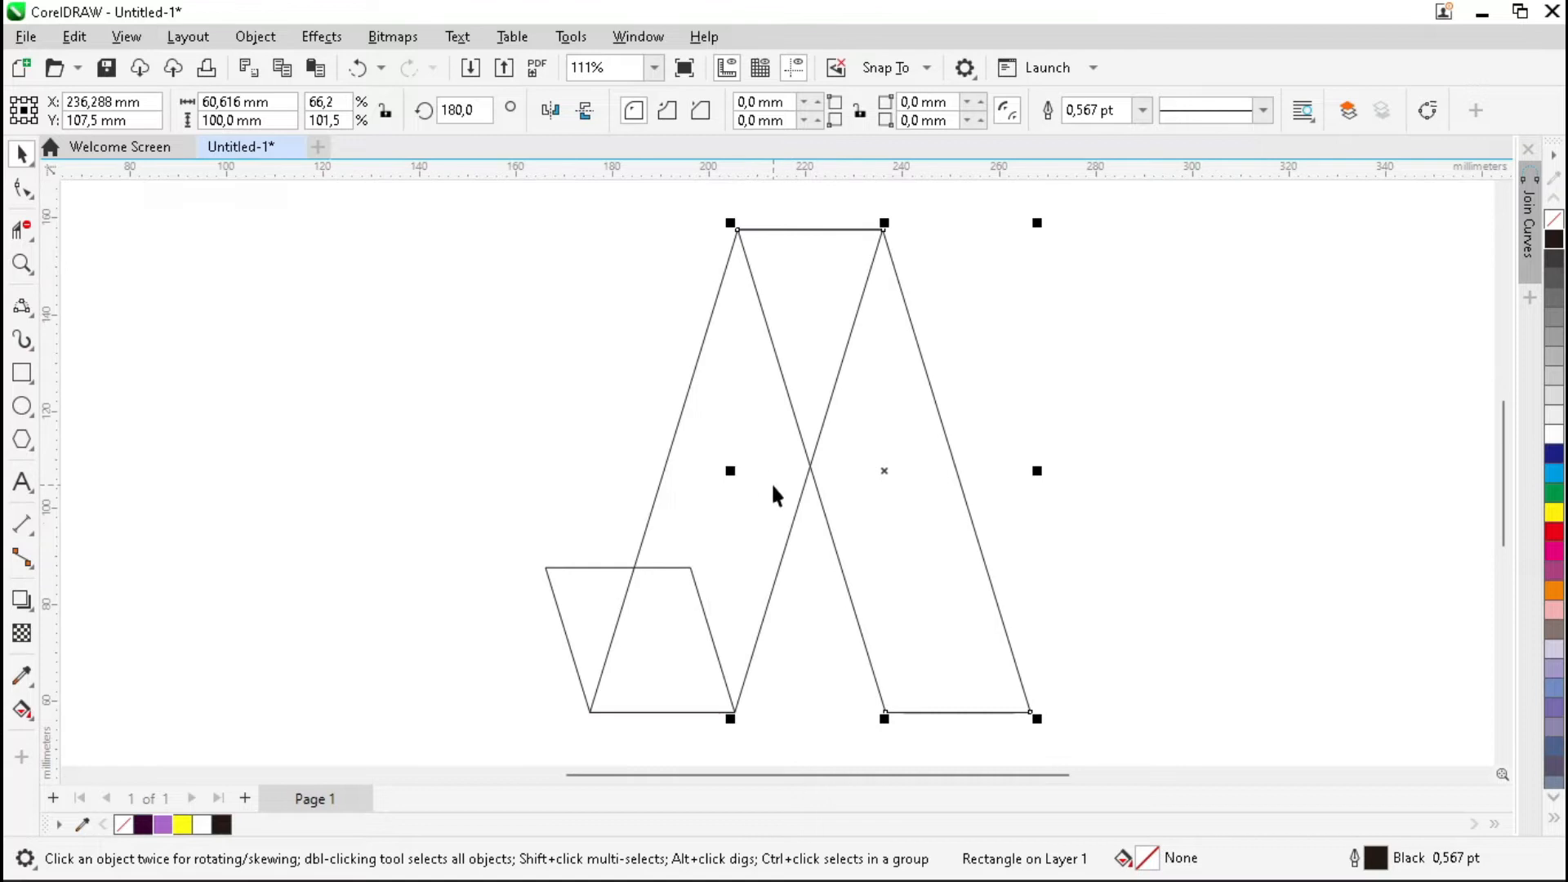
{"action": "key", "text": "z"}
{"action": "left_click_drag", "start_coordinate": [508, 540], "coordinate": [782, 741]}
{"action": "key", "text": "space"}
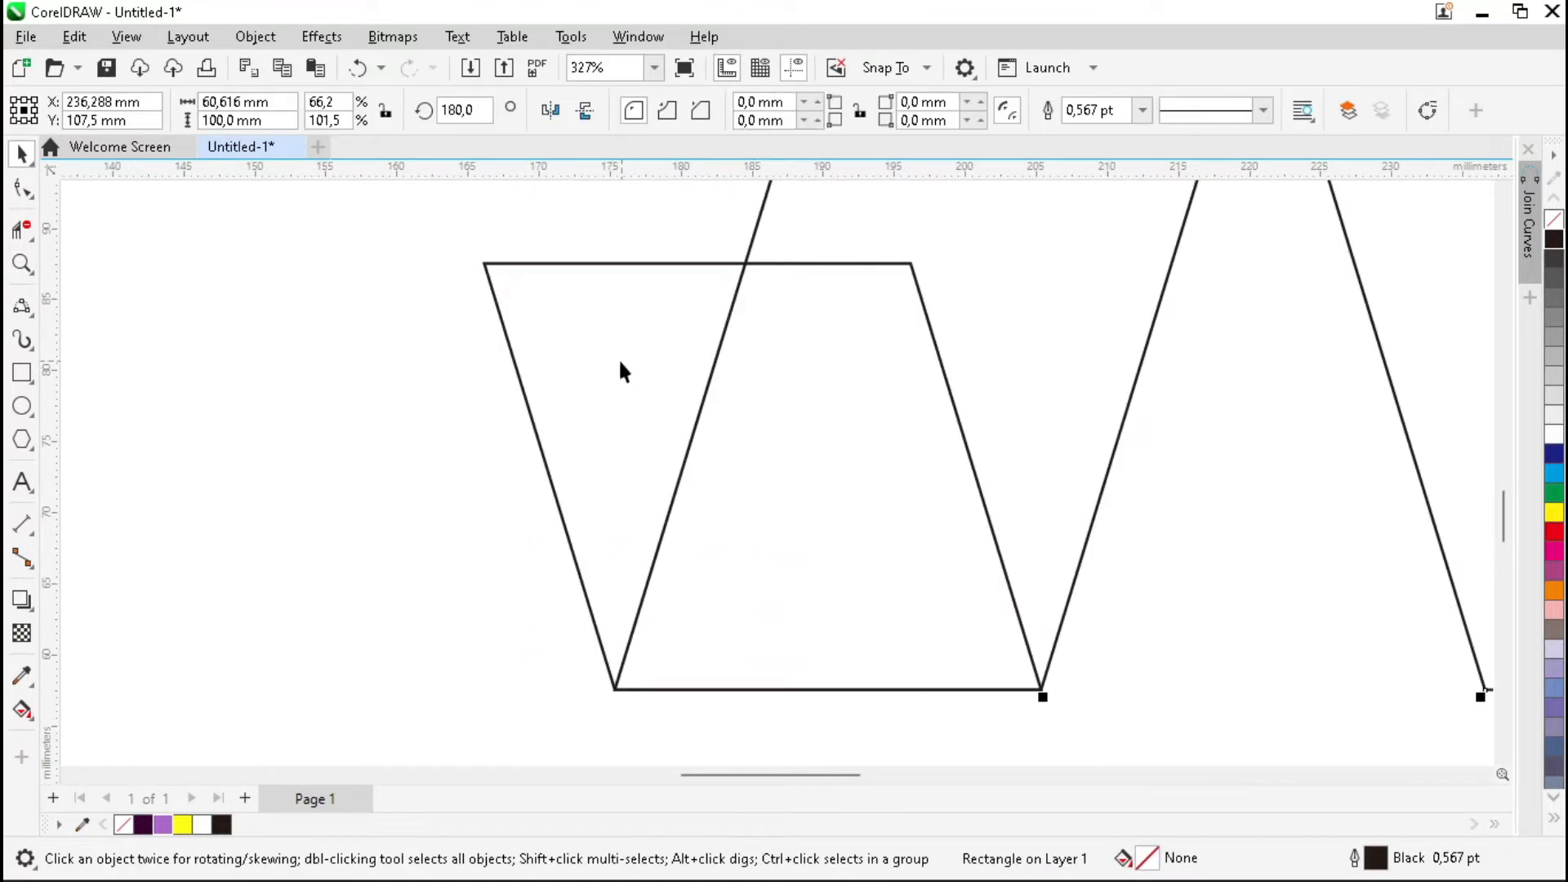
{"action": "left_click", "coordinate": [570, 264]}
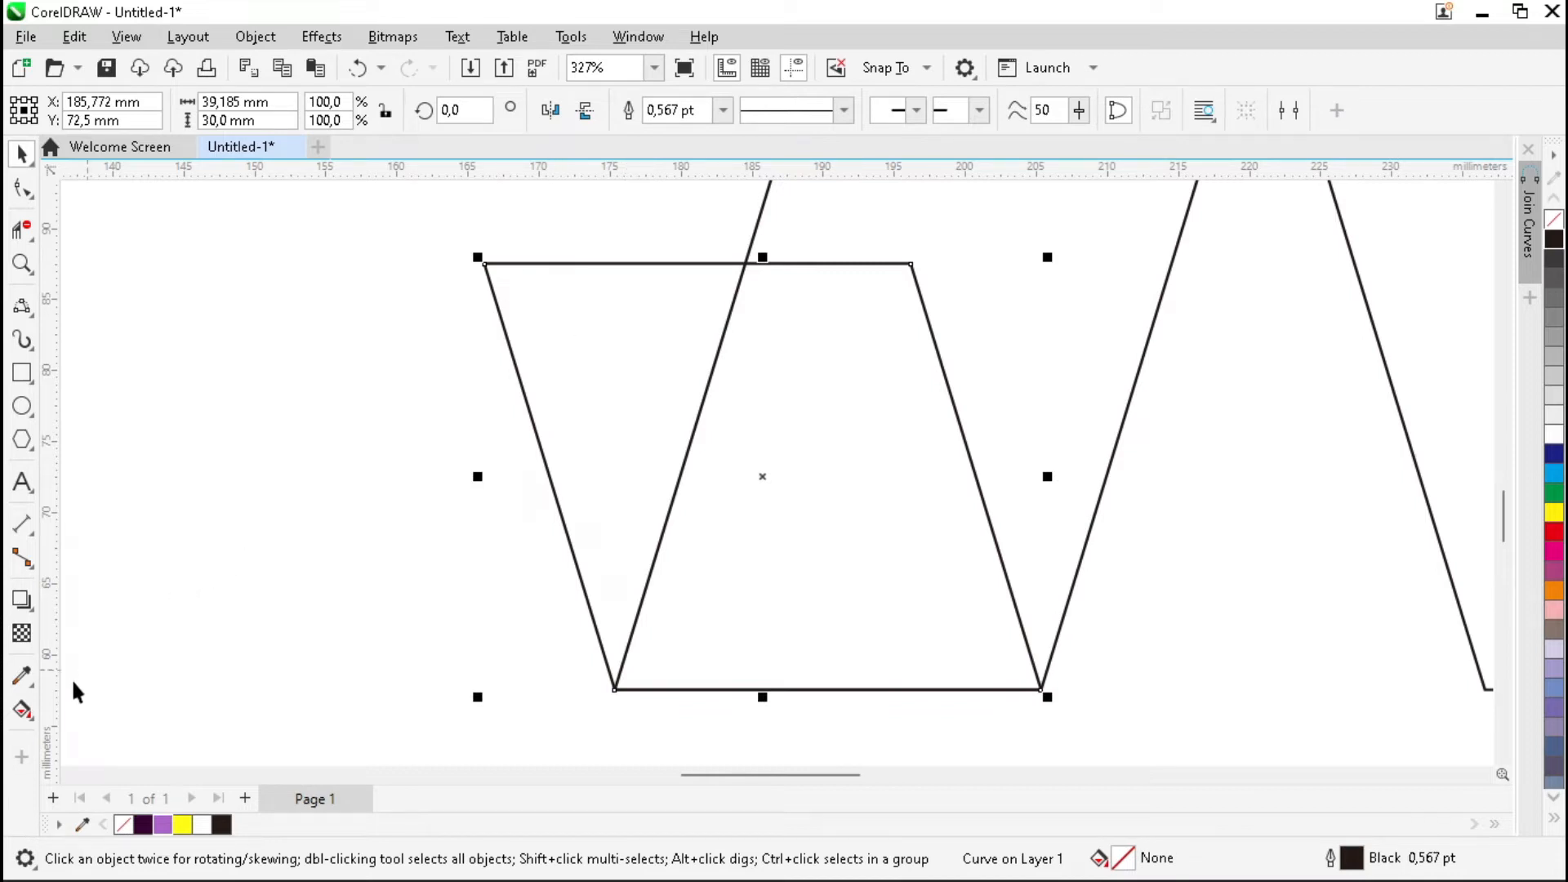
{"action": "left_click", "coordinate": [24, 711]}
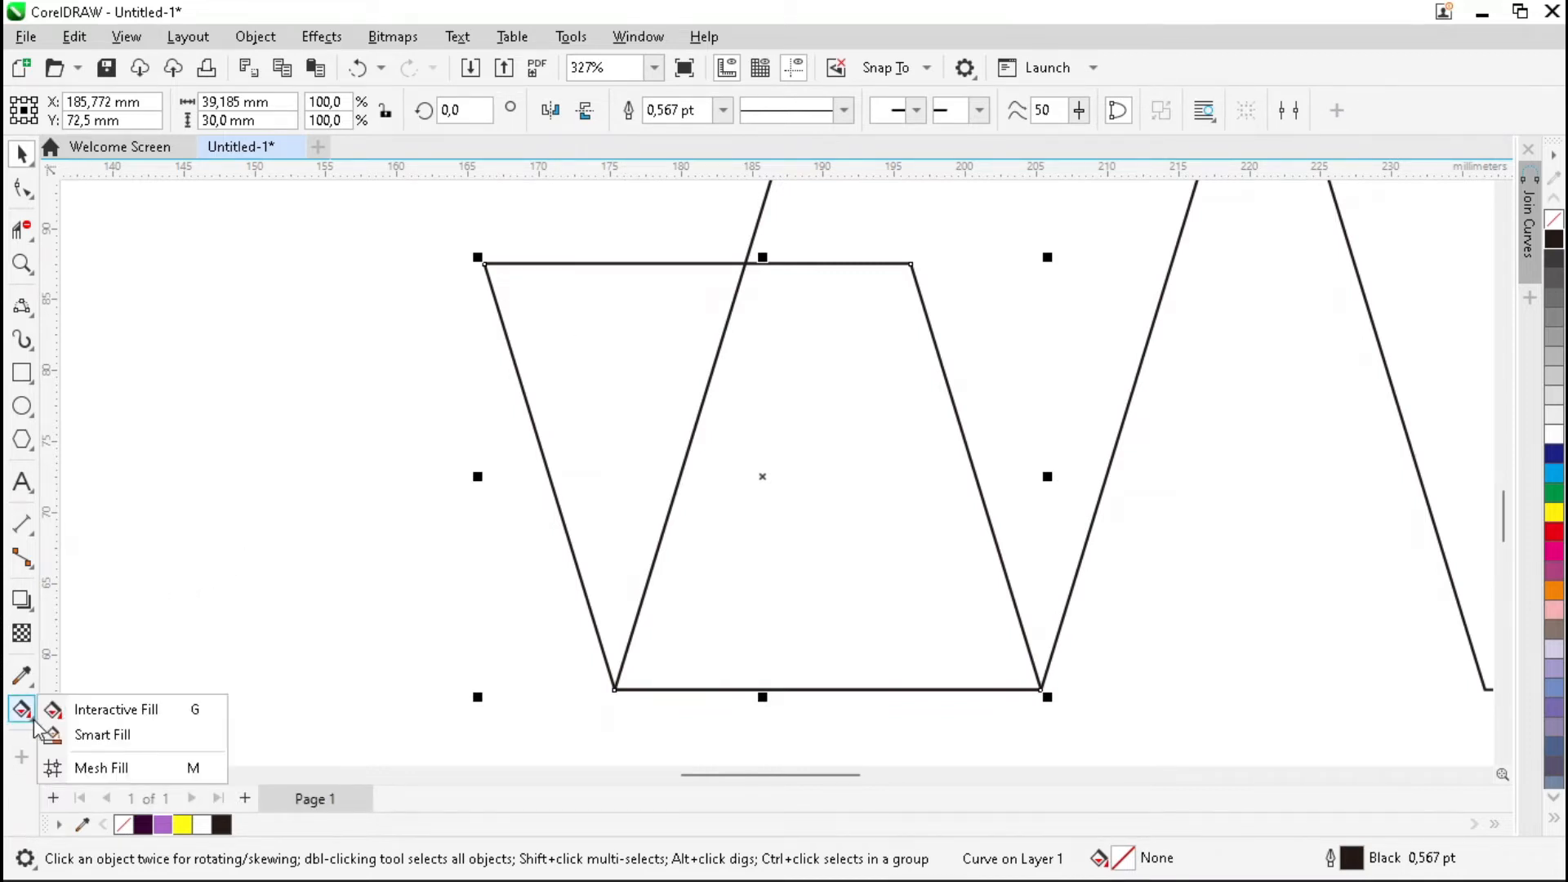
{"action": "left_click", "coordinate": [151, 711]}
{"action": "left_click_drag", "start_coordinate": [745, 266], "coordinate": [481, 264]}
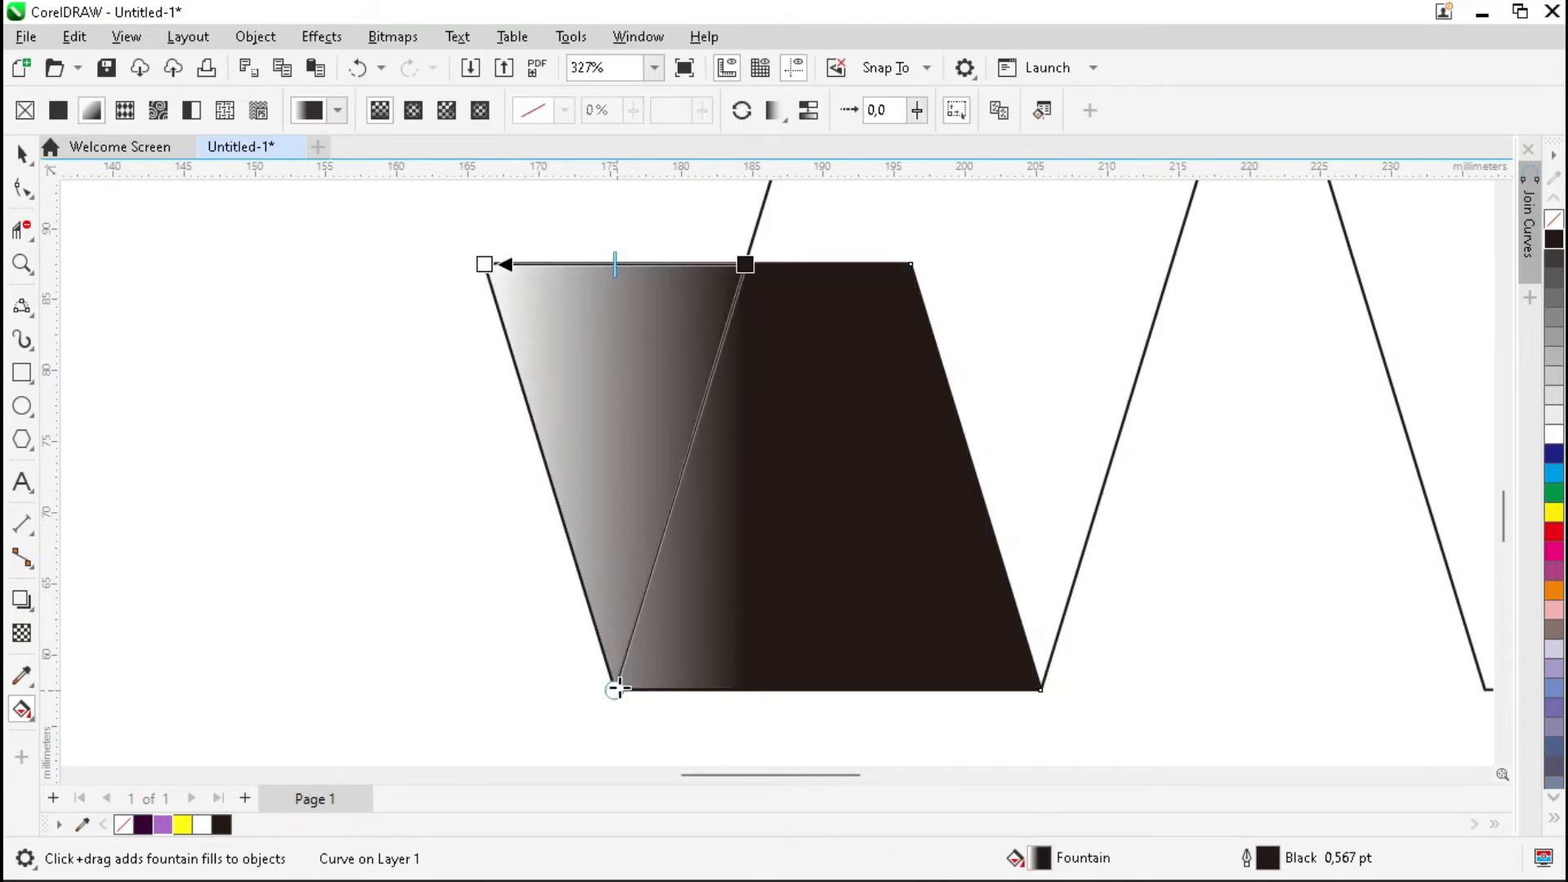
{"action": "left_click_drag", "start_coordinate": [615, 691], "coordinate": [615, 690]}
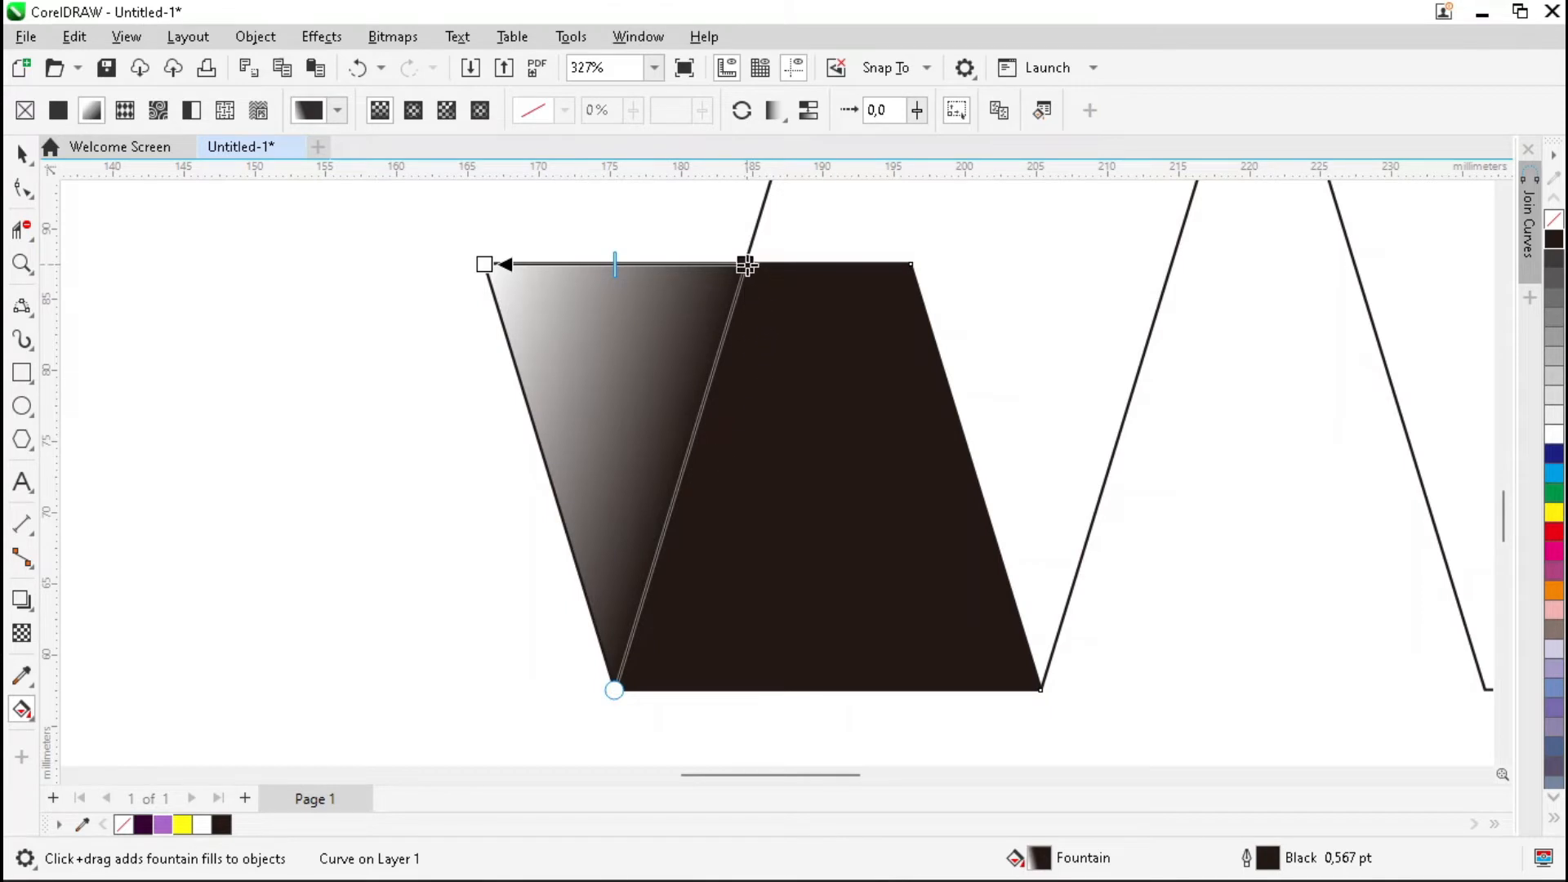
- Color the small parallelogram's gradient dark purple at the bar's crossing point and yellow at the top-left corner
{"action": "left_click", "coordinate": [745, 264]}
{"action": "left_click", "coordinate": [143, 825]}
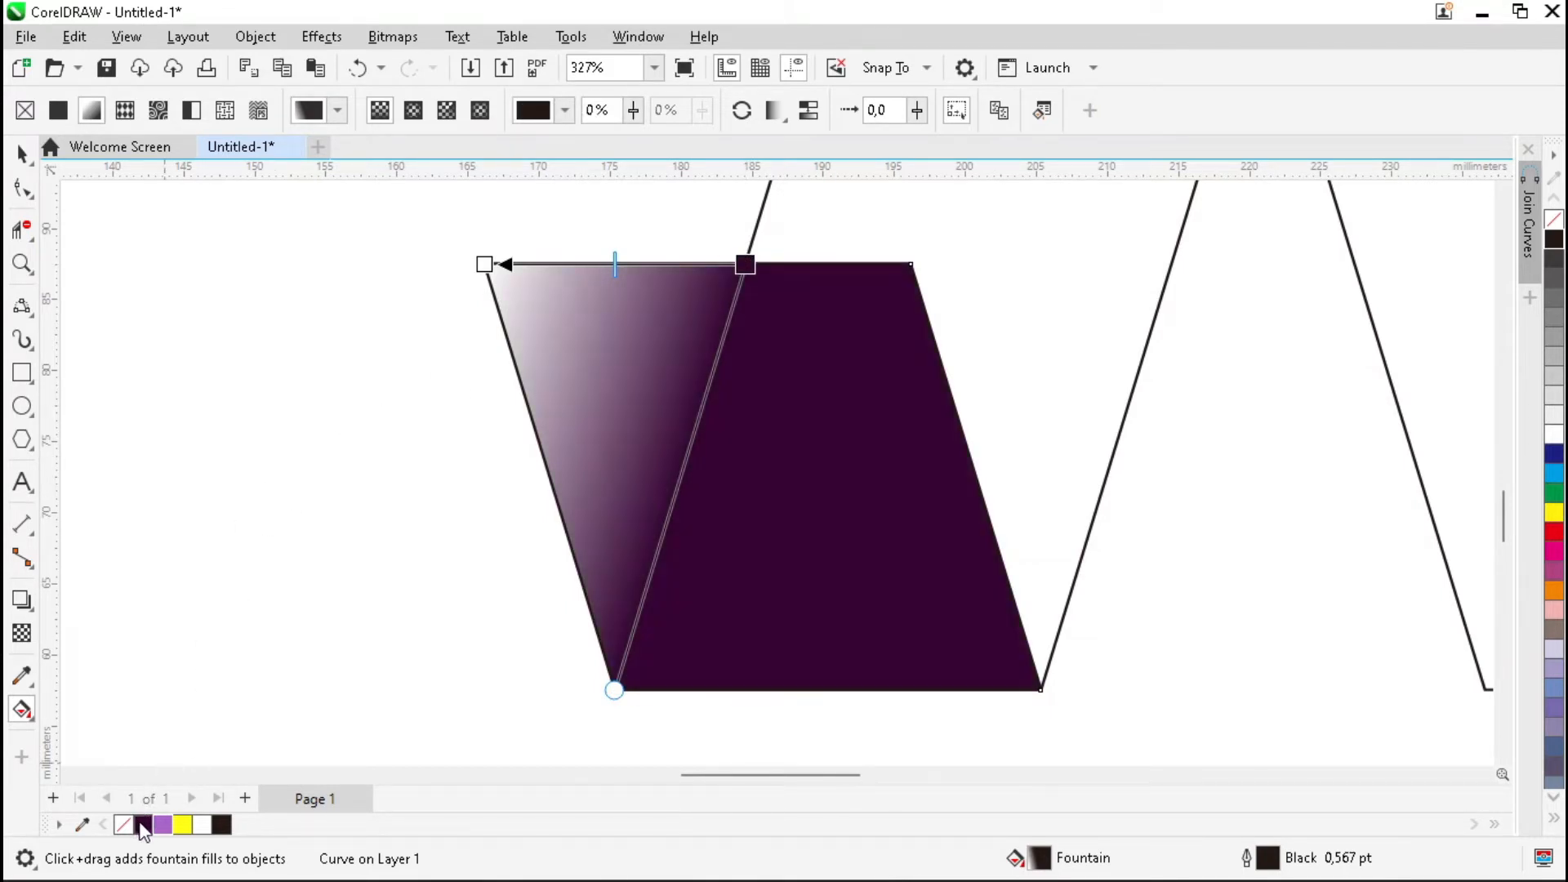
{"action": "left_click", "coordinate": [484, 264]}
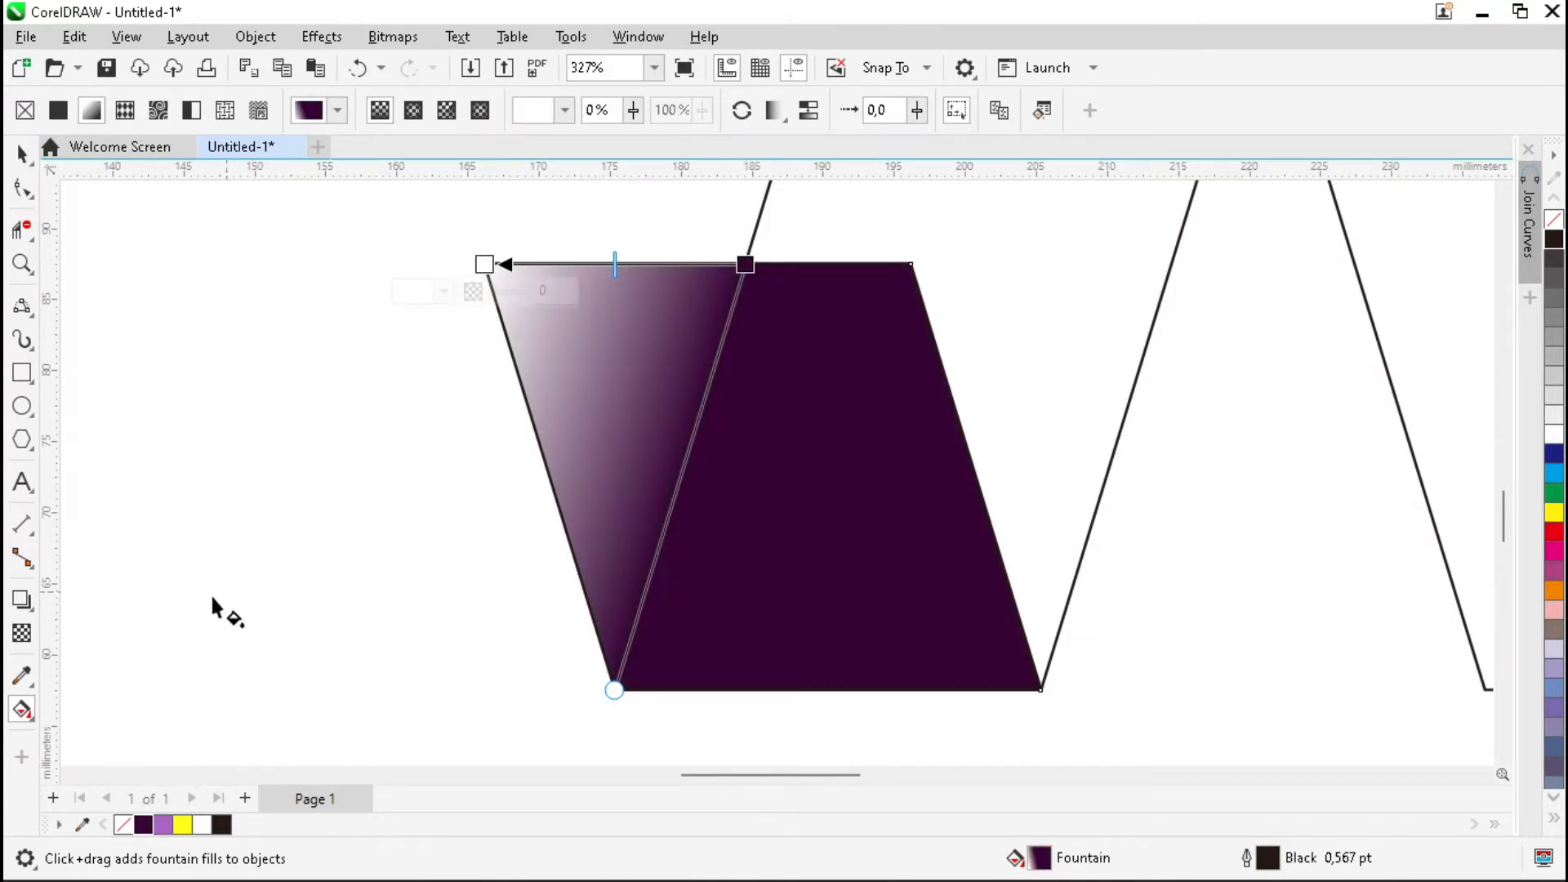
{"action": "left_click", "coordinate": [182, 825]}
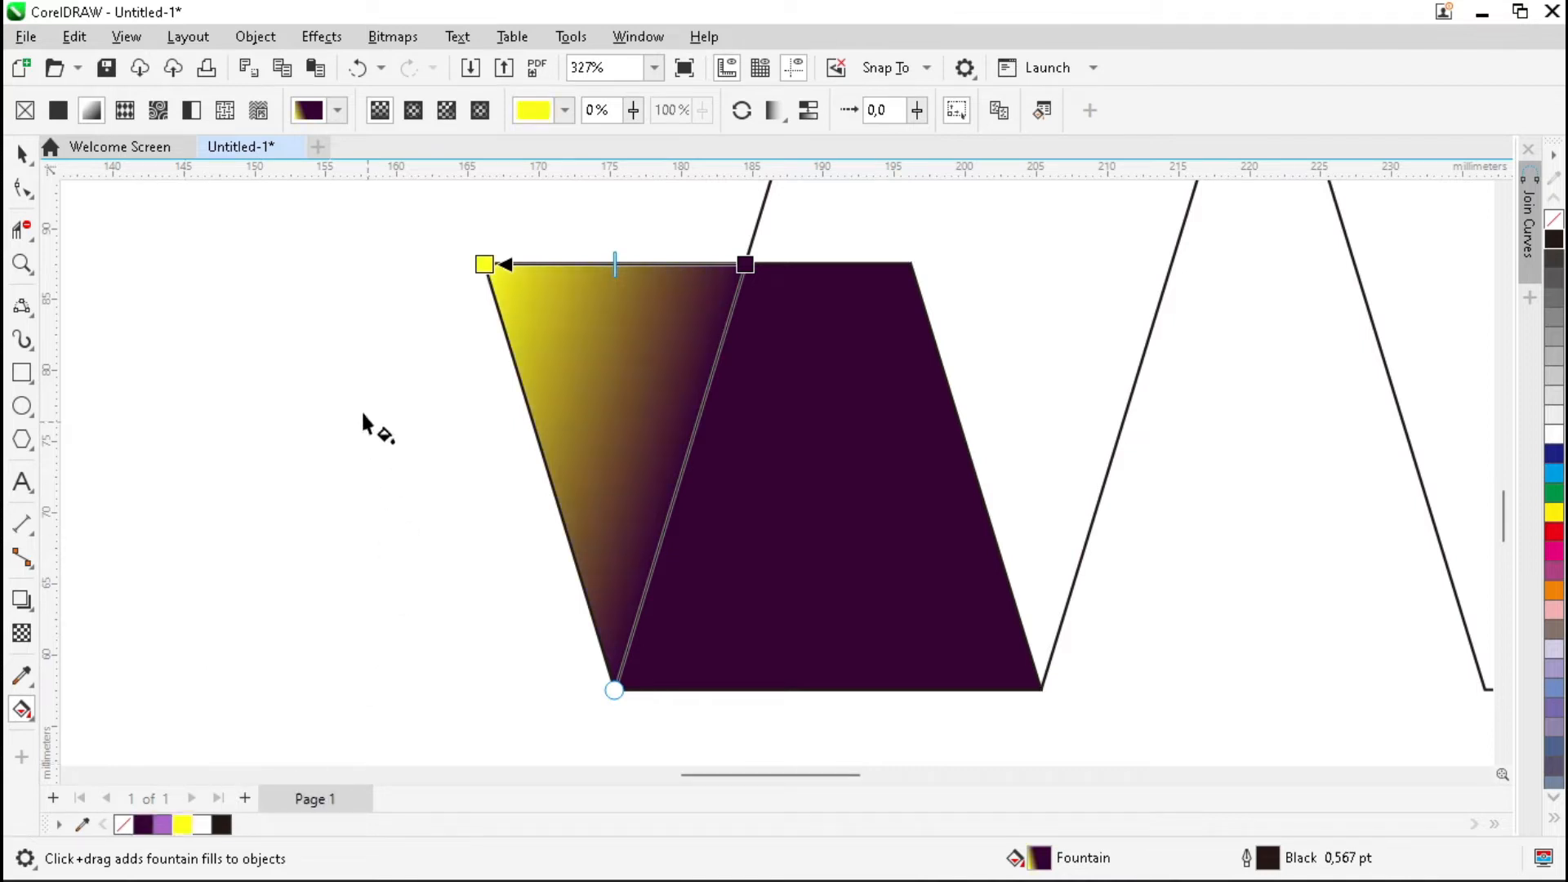
- Give the left slanted bar a fountain fill along its left edge, from light purple at the top to dark purple at the bottom
{"action": "key", "text": "F4"}
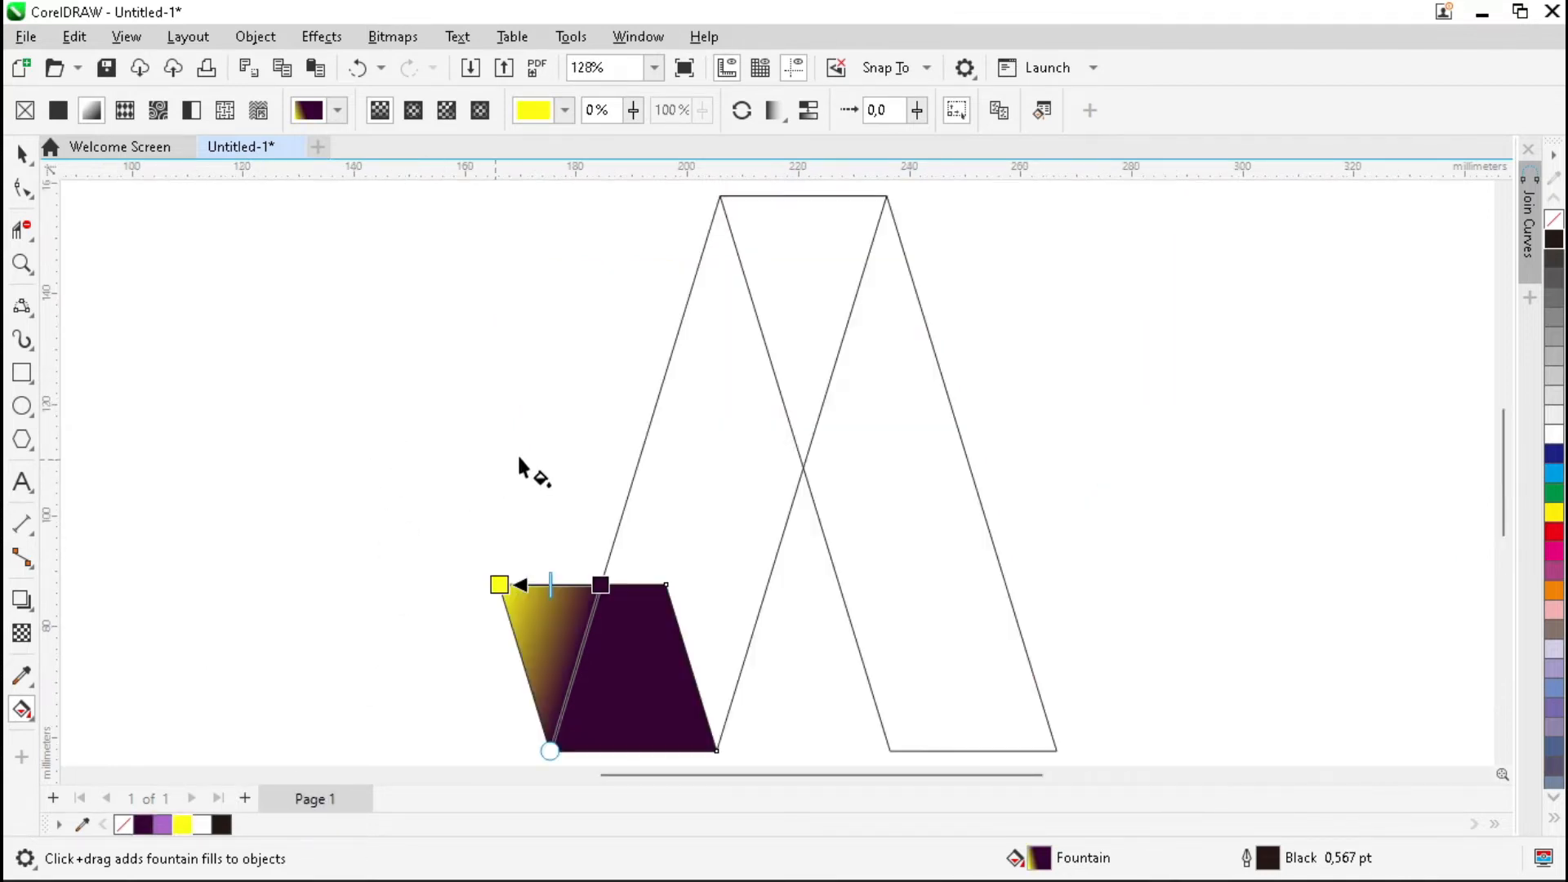
{"action": "left_click", "coordinate": [707, 375]}
{"action": "scroll", "coordinate": [739, 361], "scroll_direction": "down", "scroll_amount": 1}
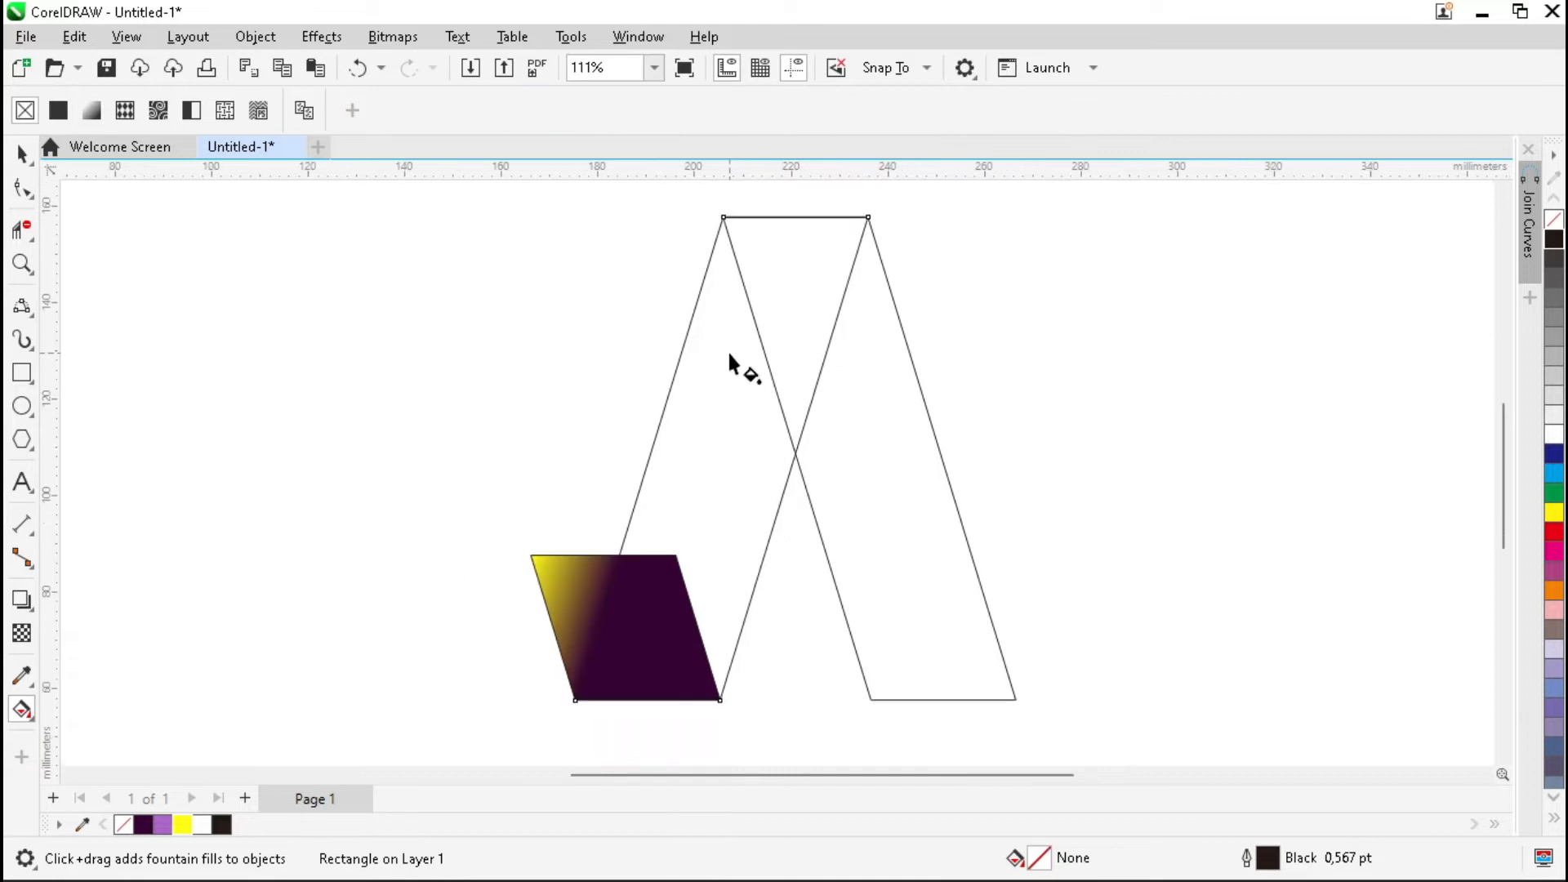
{"action": "left_click_drag", "start_coordinate": [724, 222], "coordinate": [577, 705]}
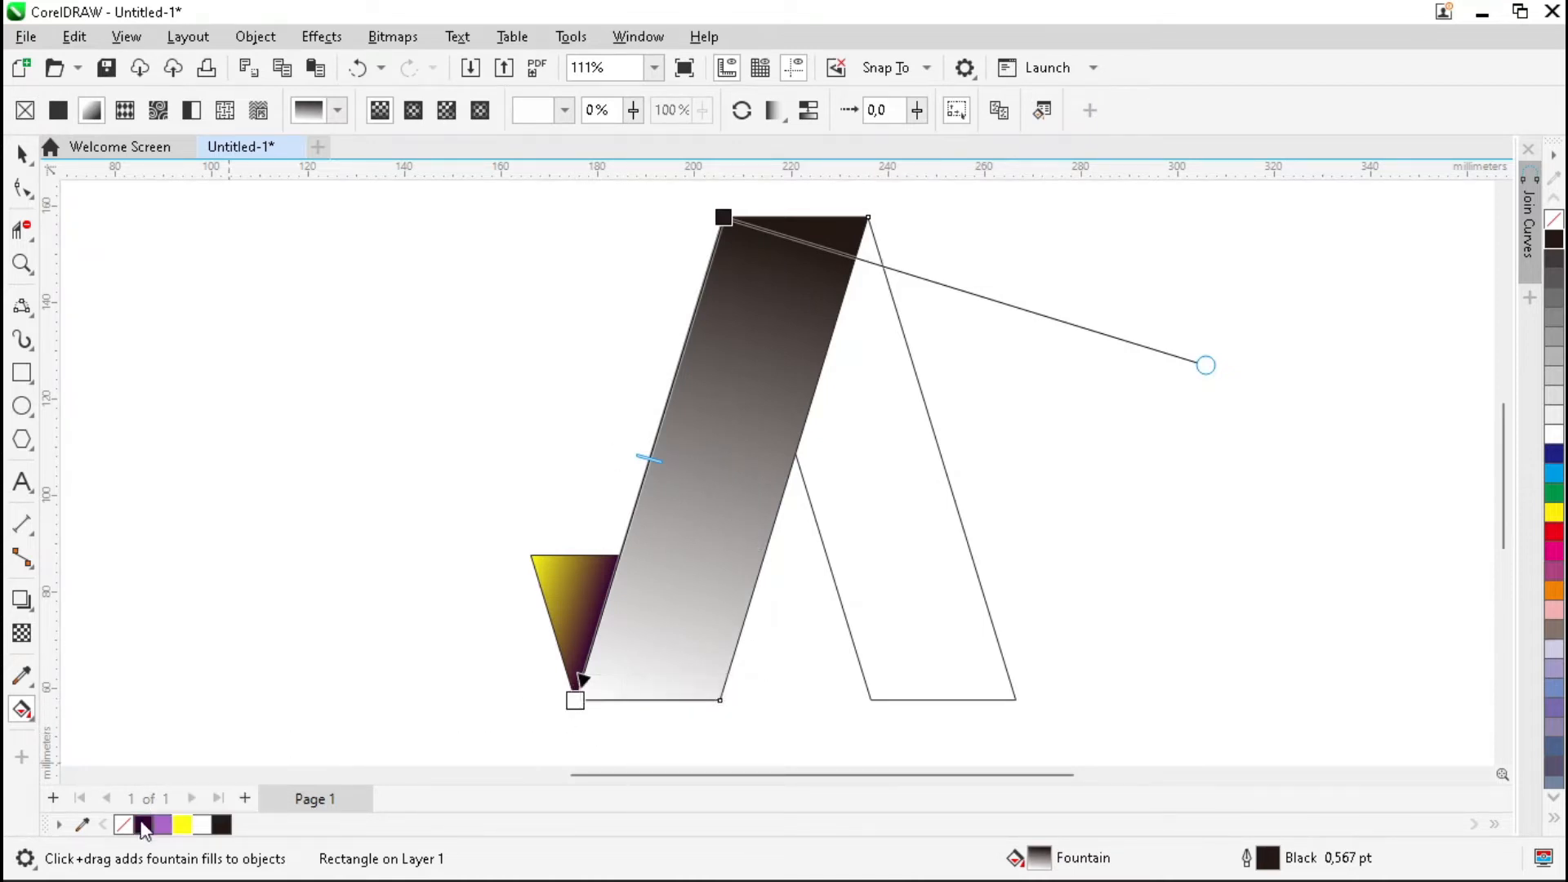
{"action": "left_click", "coordinate": [145, 826]}
{"action": "left_click", "coordinate": [724, 218]}
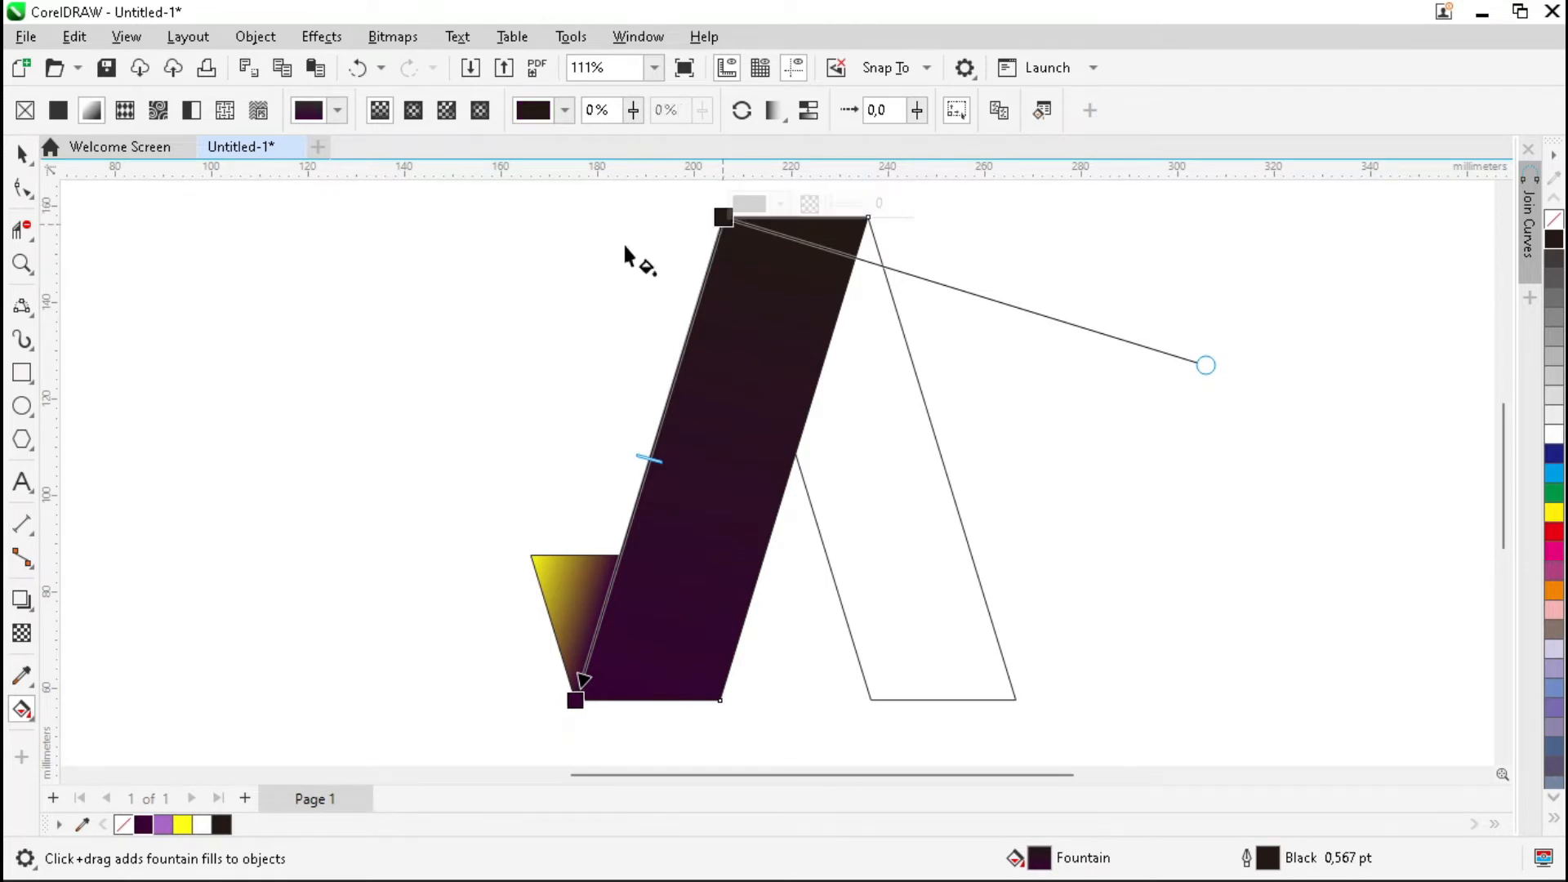
{"action": "left_click", "coordinate": [163, 825]}
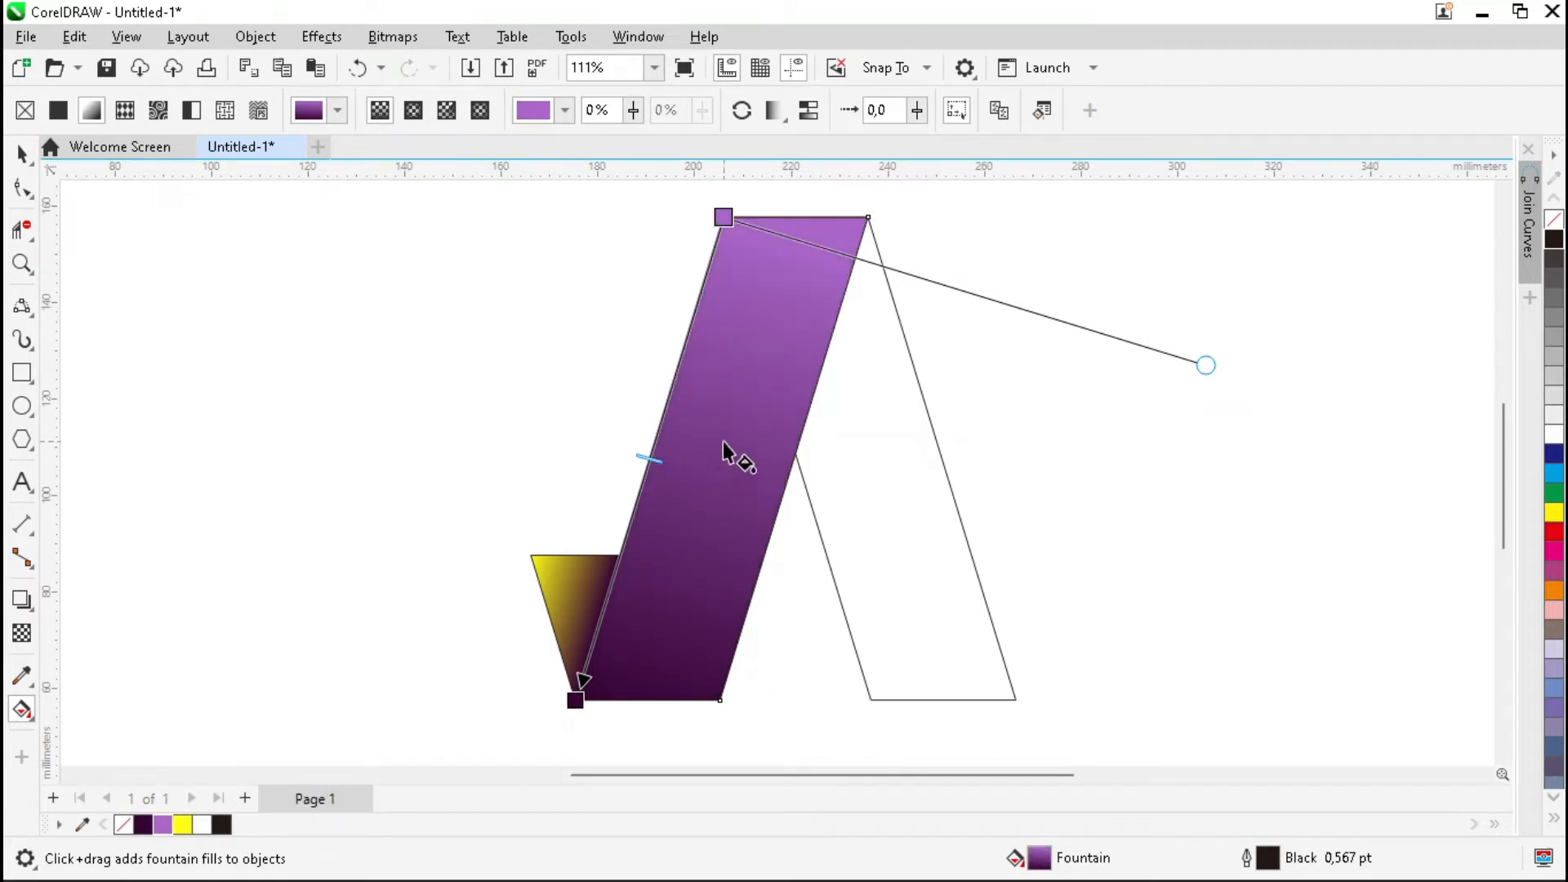
- Give the mirrored bar a fountain fill from dark purple at the bars' crossing point to yellow at its bottom-left corner, slanted along the front bar's edge
{"action": "left_click", "coordinate": [859, 556]}
{"action": "left_click_drag", "start_coordinate": [795, 452], "coordinate": [871, 706]}
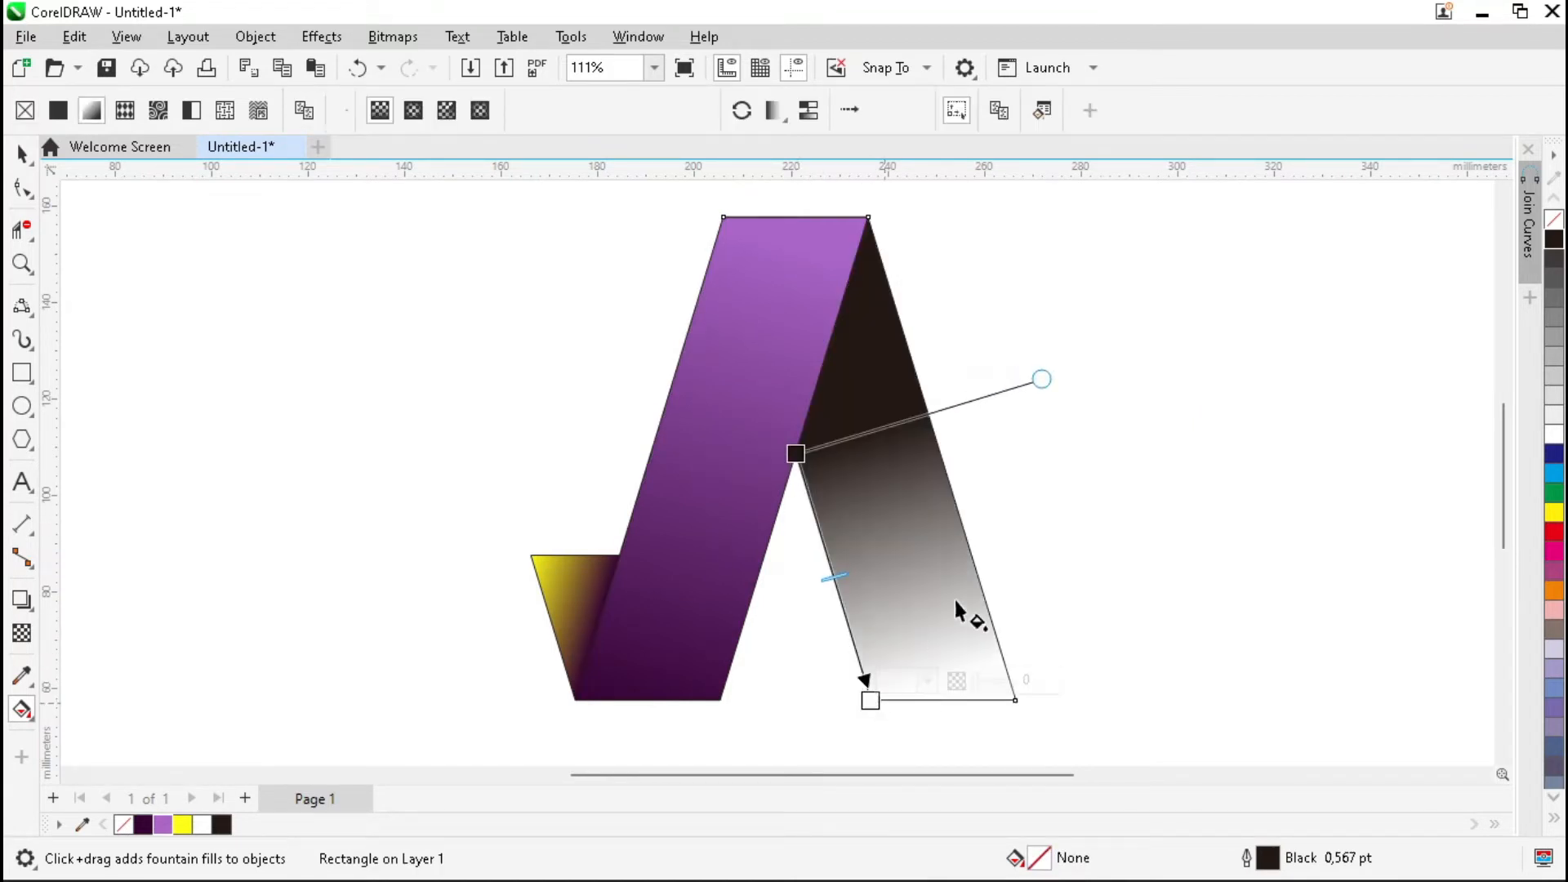
{"action": "left_click_drag", "start_coordinate": [1041, 378], "coordinate": [868, 219]}
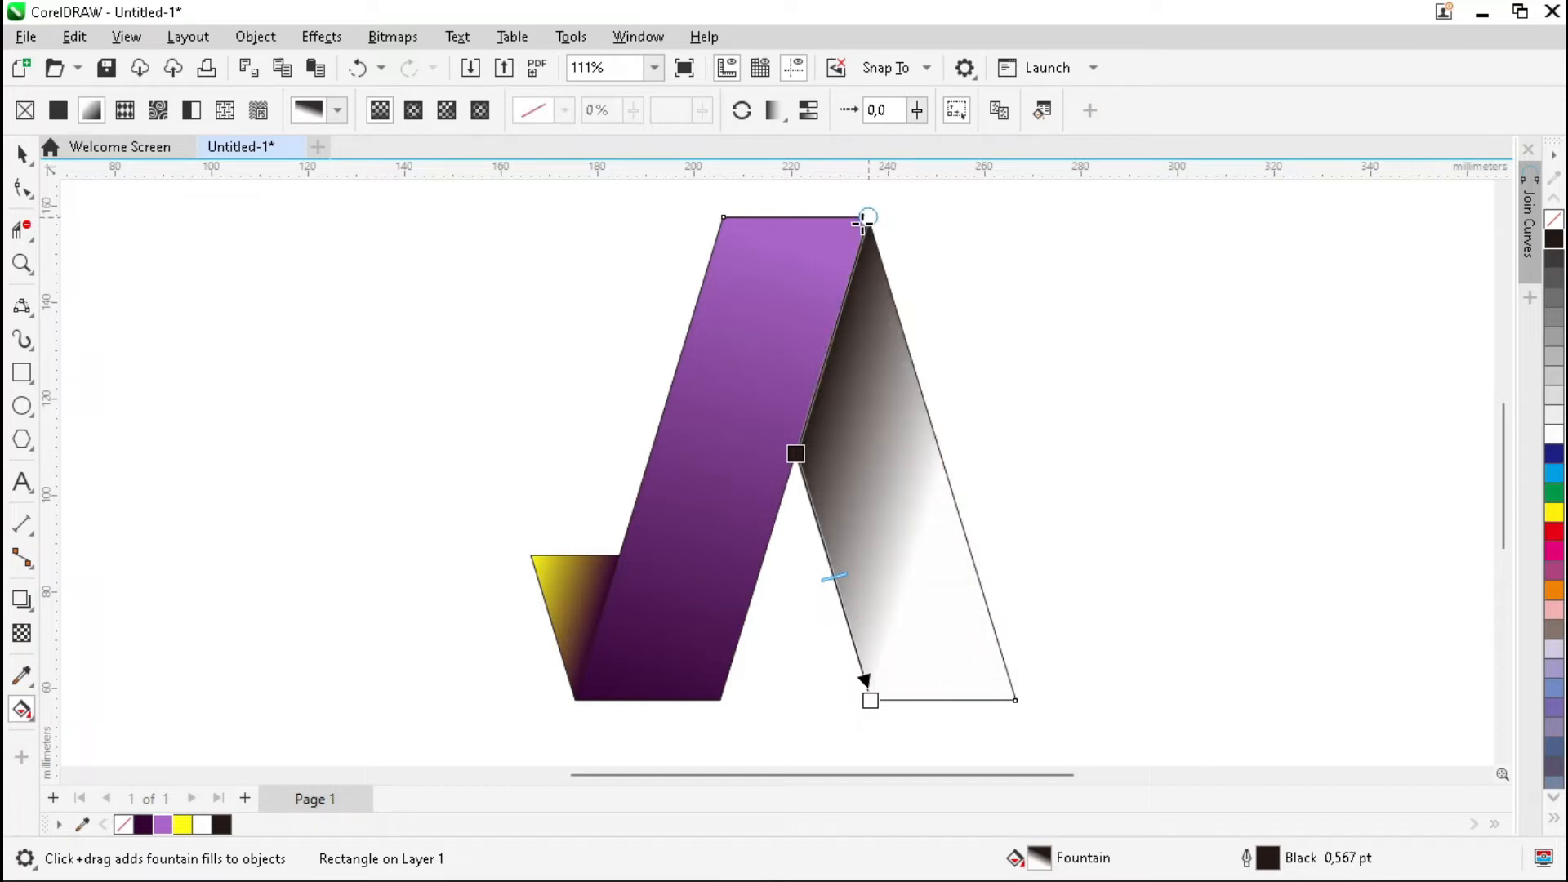
{"action": "left_click", "coordinate": [795, 453]}
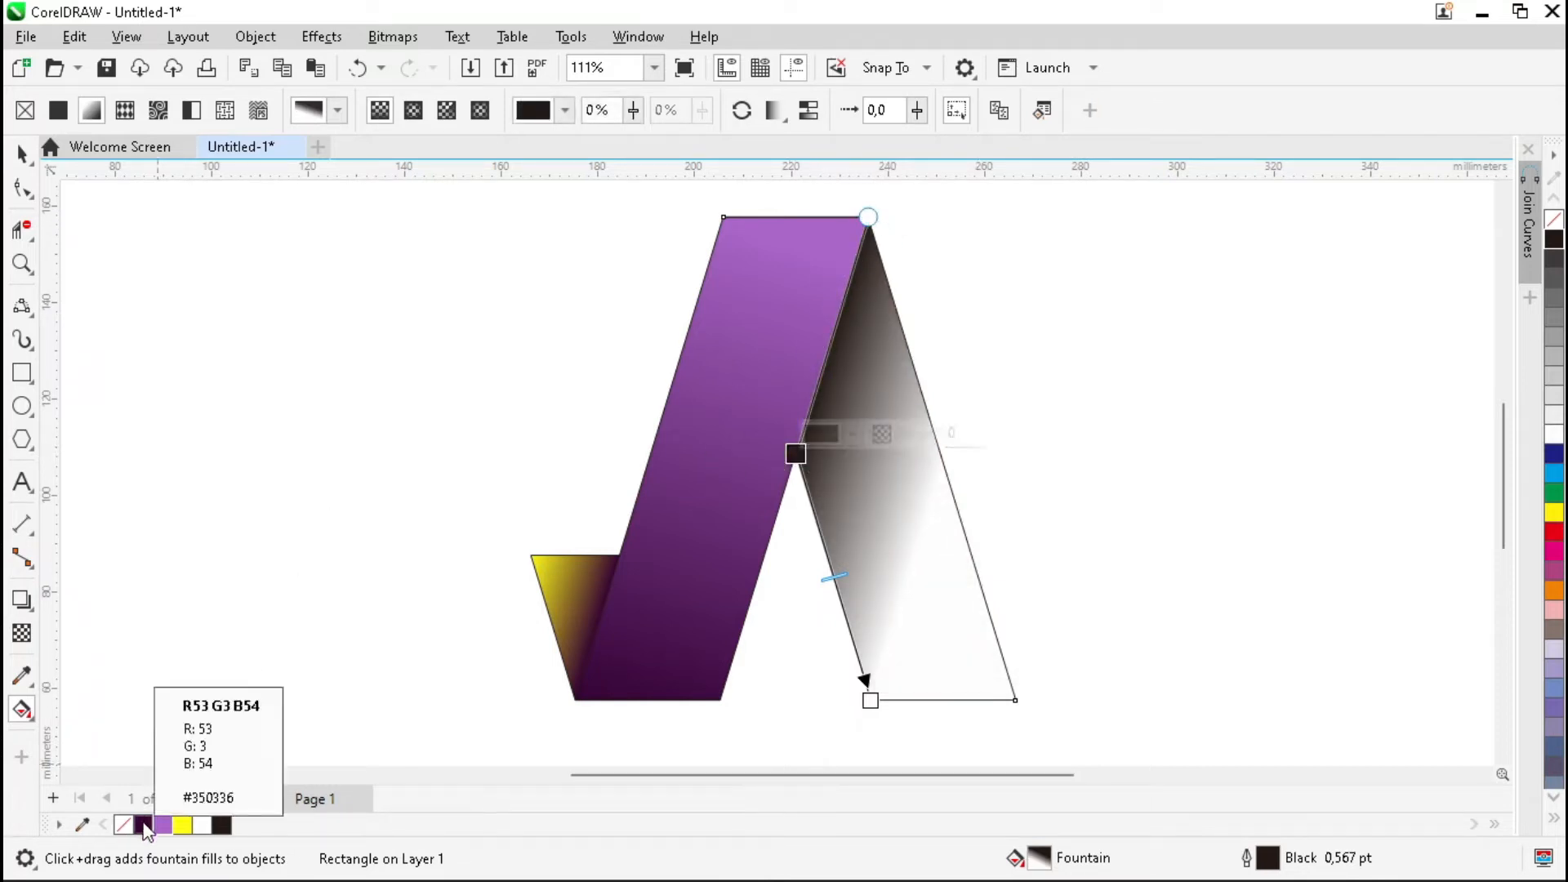
{"action": "left_click", "coordinate": [142, 825]}
{"action": "left_click", "coordinate": [869, 699]}
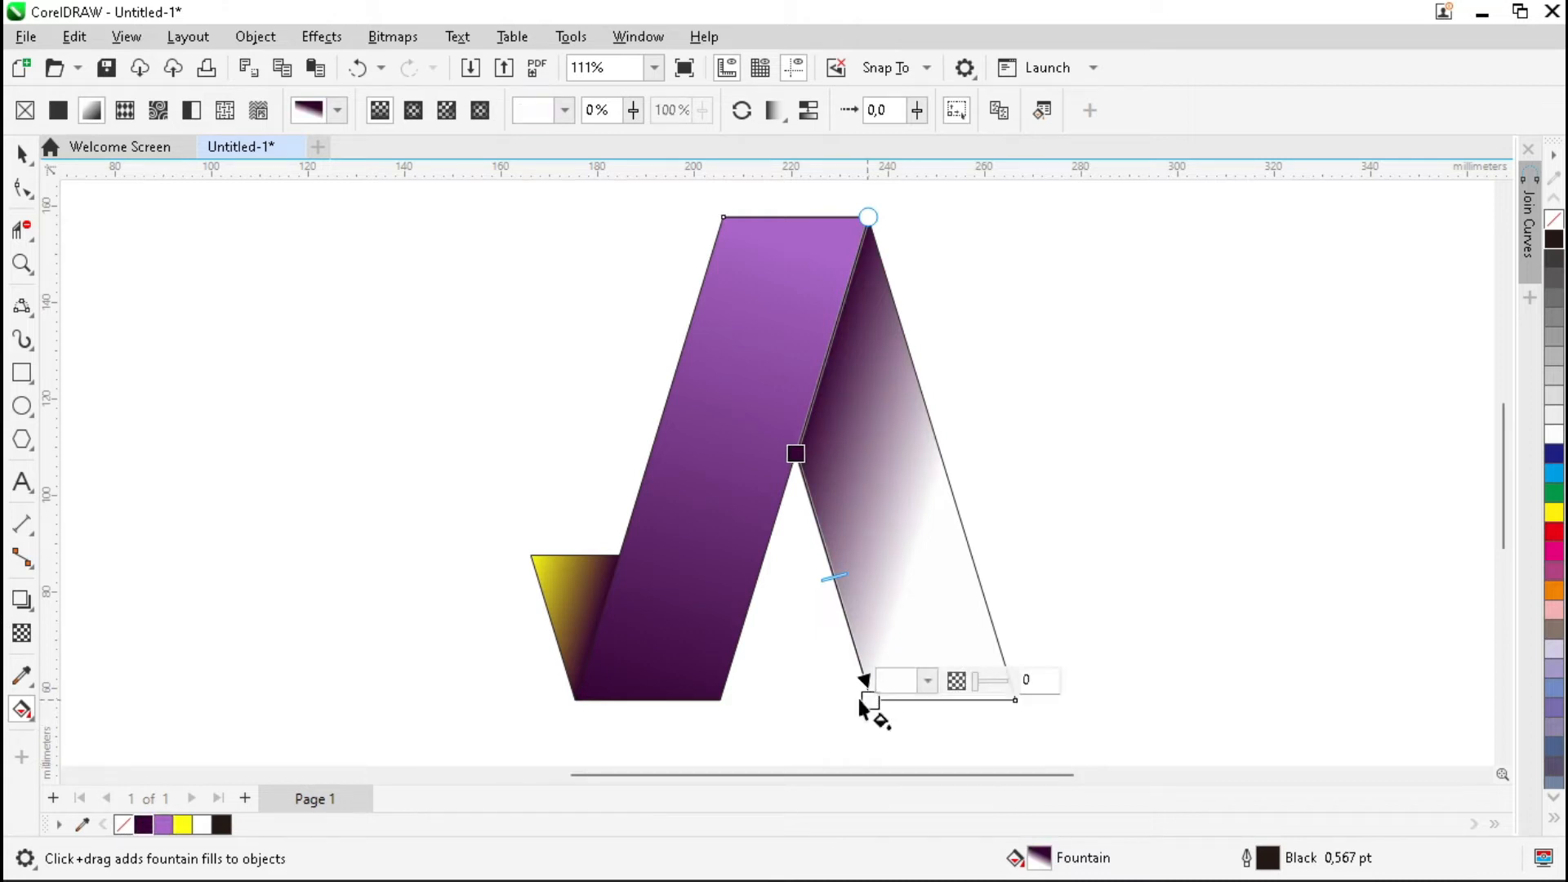
{"action": "left_click", "coordinate": [182, 825]}
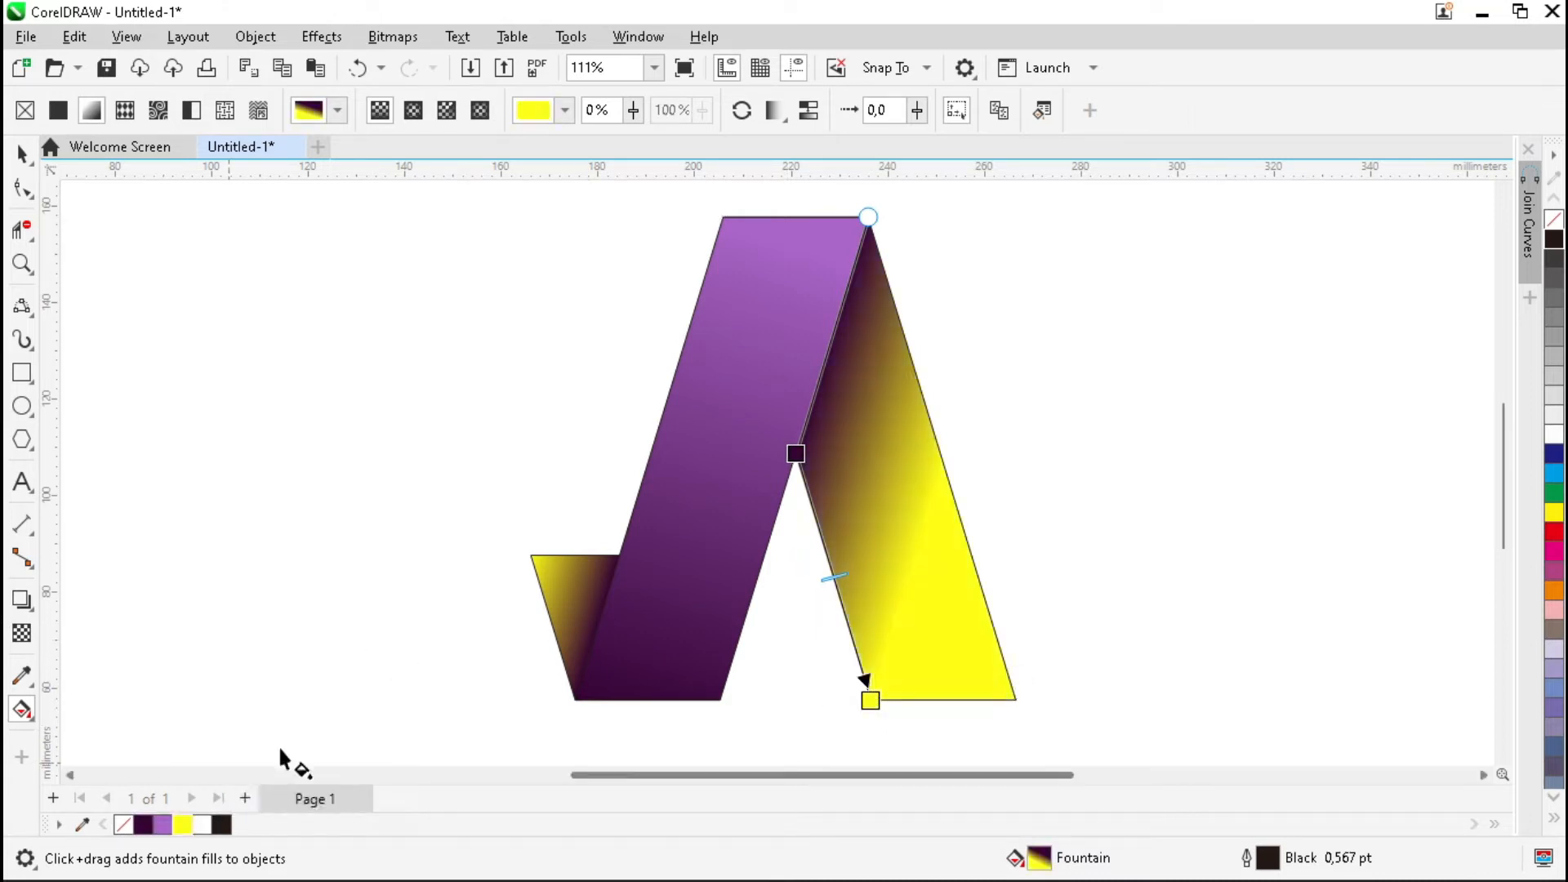
- Duplicate the two tall bars together to the right, snapping the copy's bottom-left corner to the yellow bar's bottom-left corner
{"action": "left_click", "coordinate": [378, 425]}
{"action": "key", "text": "space"}
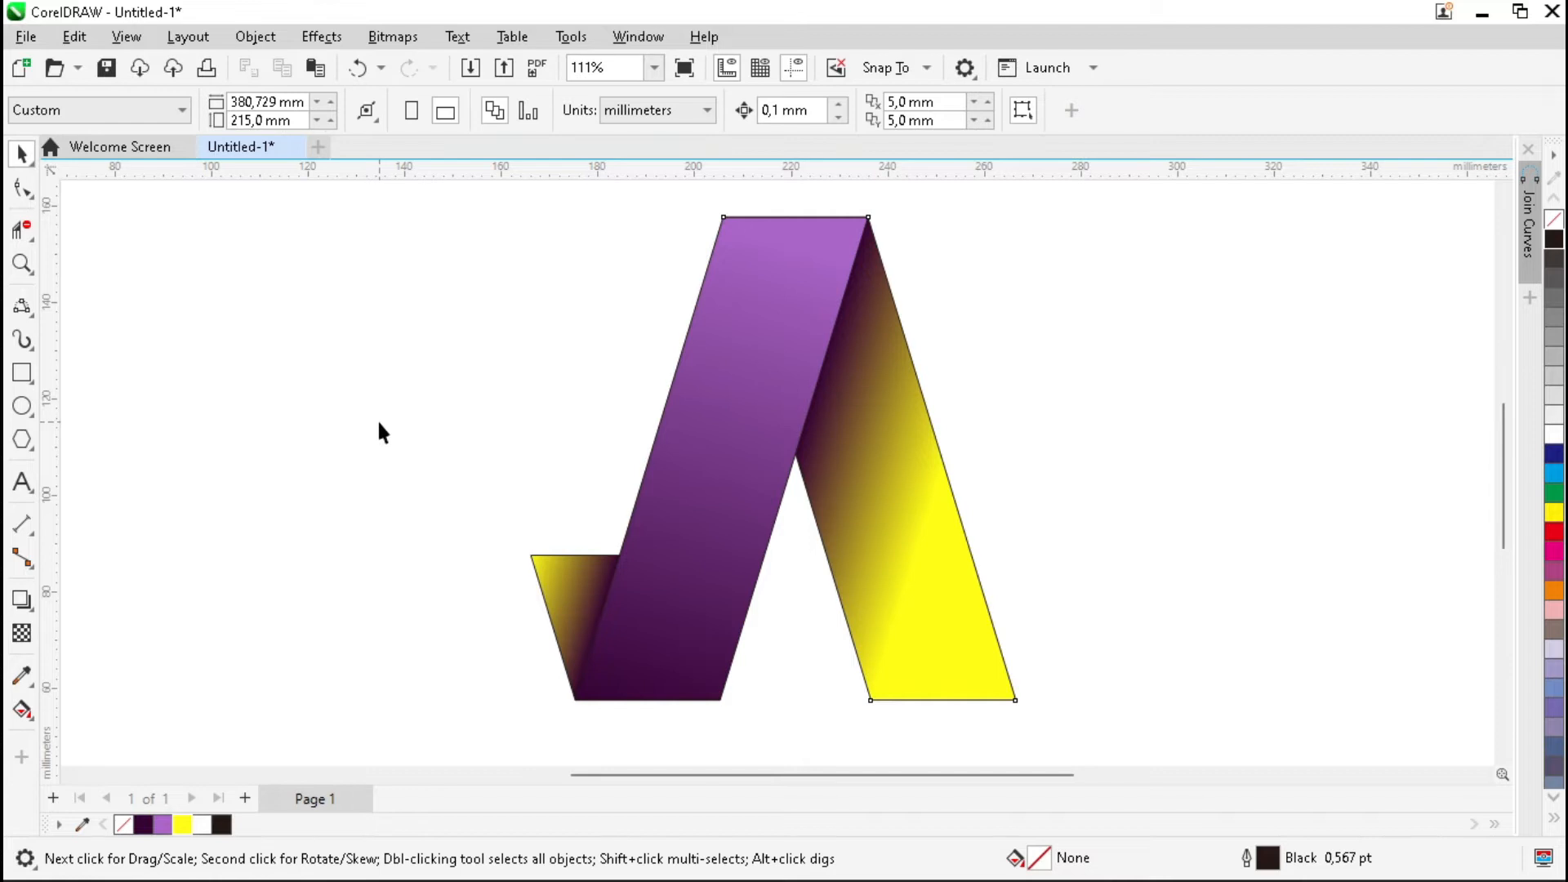
{"action": "left_click", "coordinate": [715, 490]}
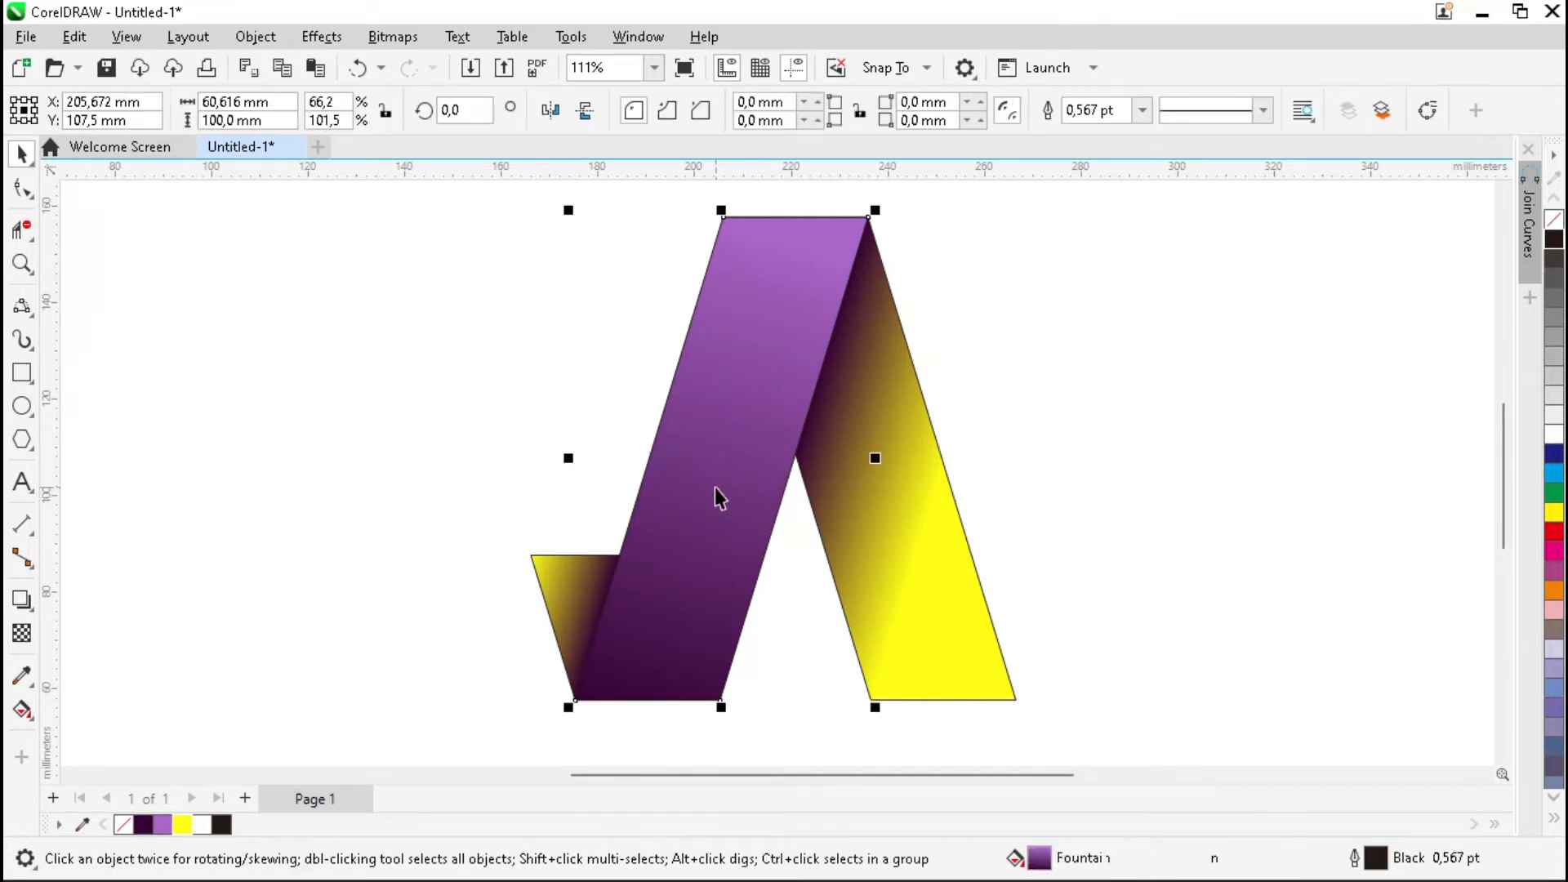
{"action": "left_click", "coordinate": [957, 578], "text": "shift"}
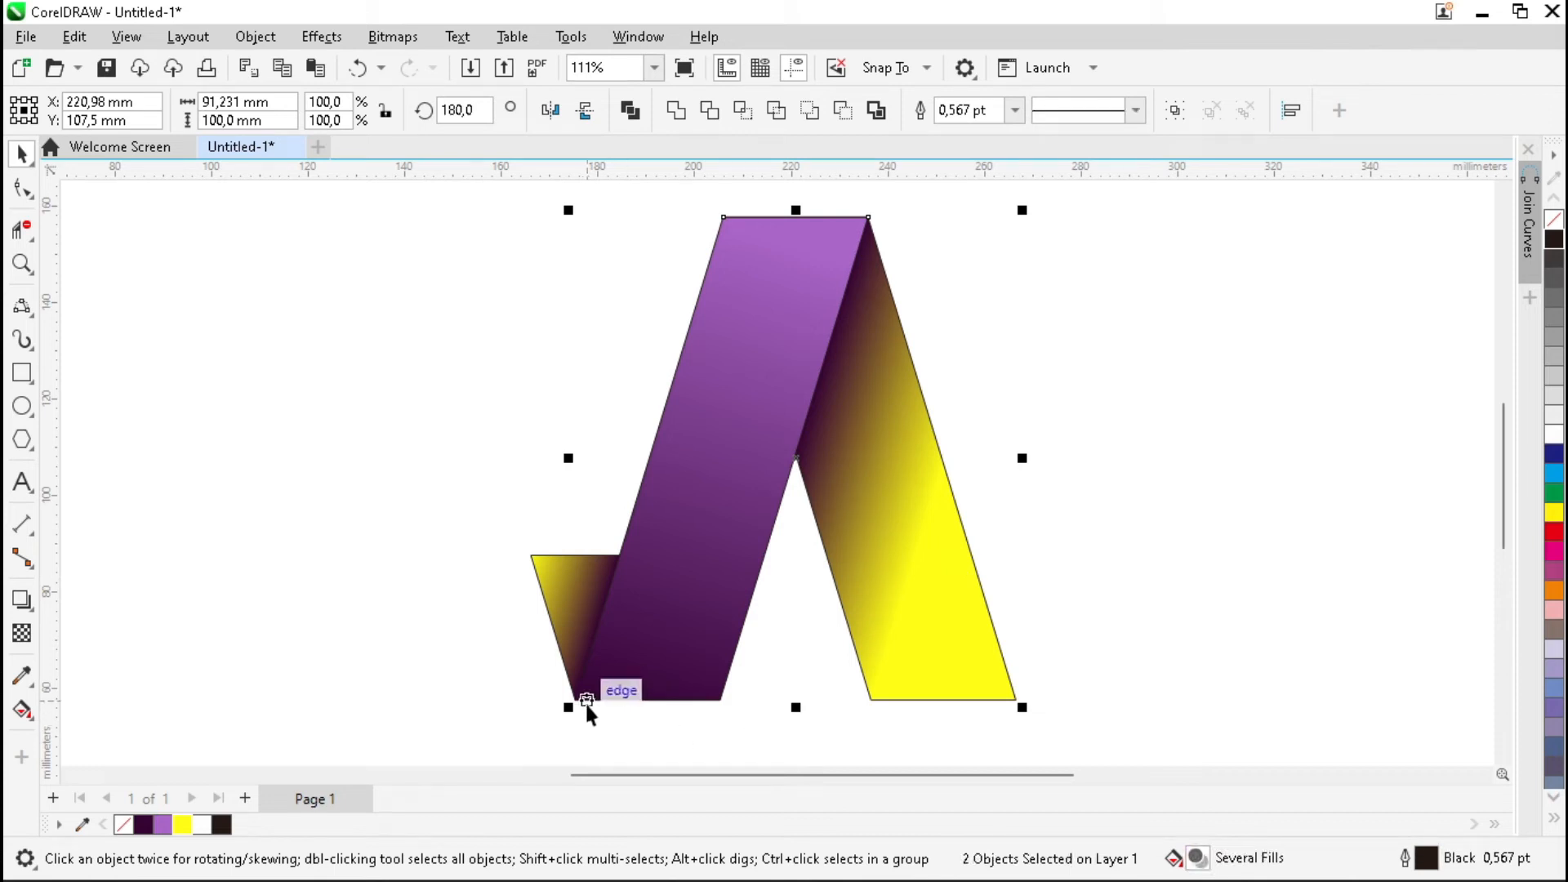
{"action": "left_click_drag", "start_coordinate": [576, 701], "coordinate": [872, 700]}
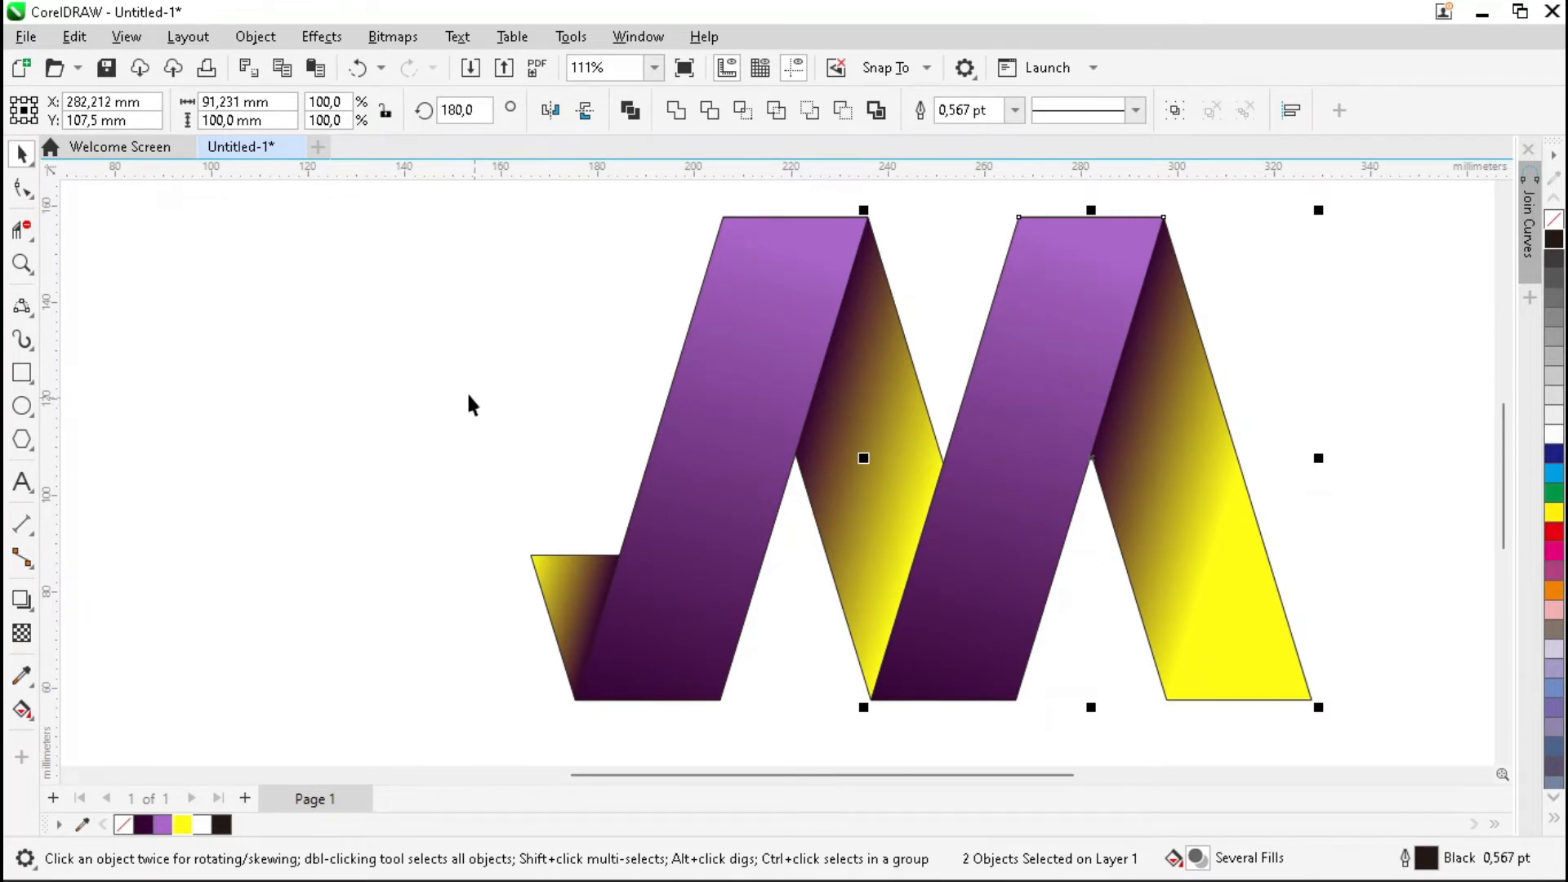
- Copy the small gradient parallelogram from the left end to beside the last yellow bar and mirror the copy vertically
{"action": "scroll", "coordinate": [467, 399], "scroll_direction": "up", "scroll_amount": 1}
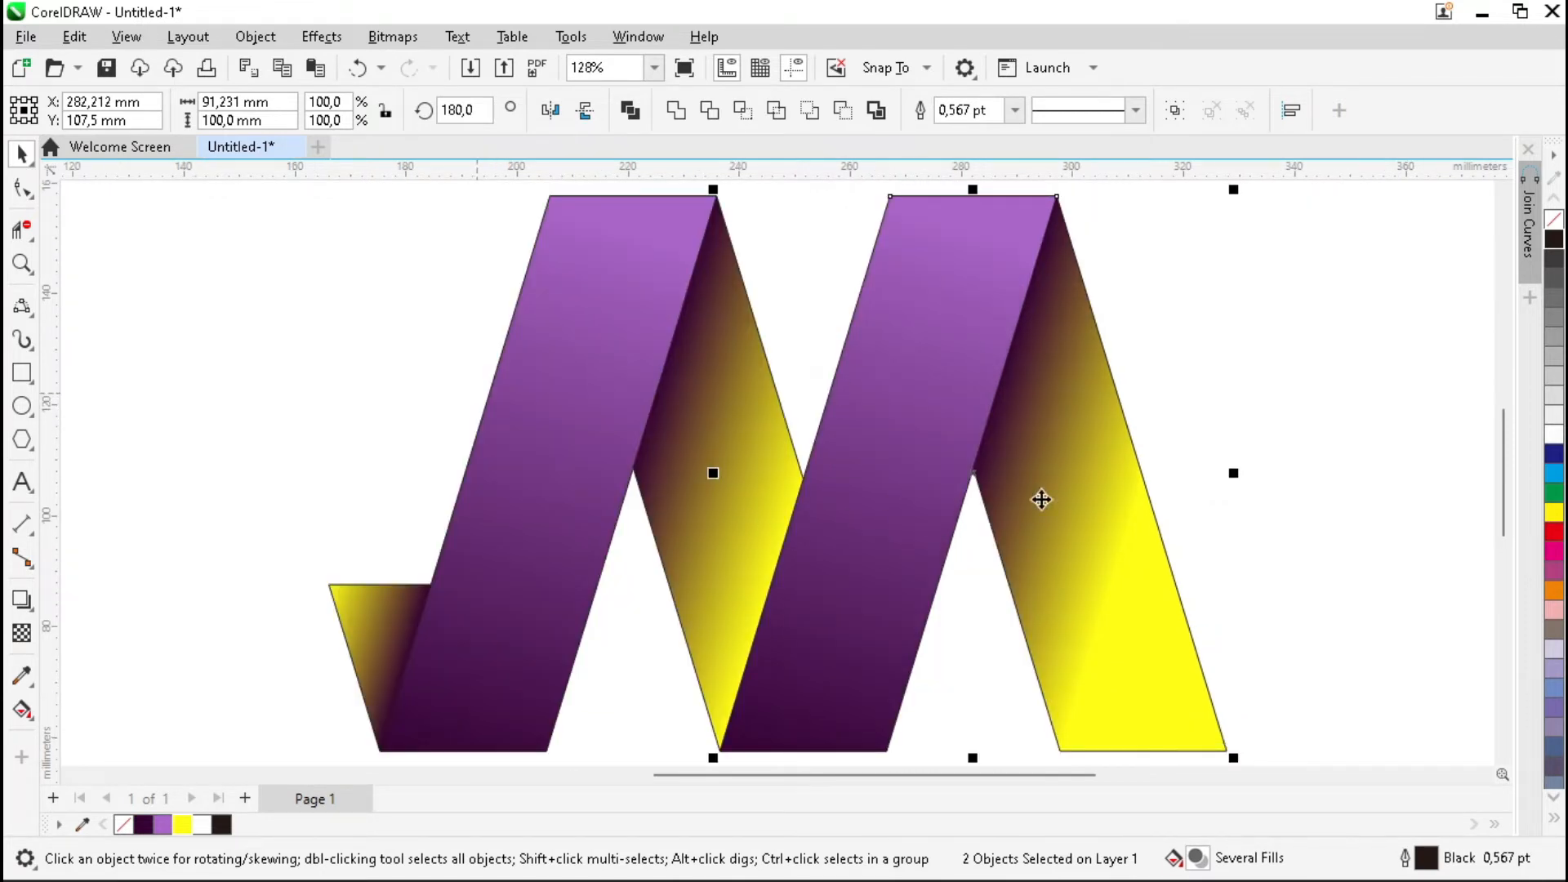
{"action": "left_click", "coordinate": [1373, 473]}
{"action": "left_click", "coordinate": [376, 612]}
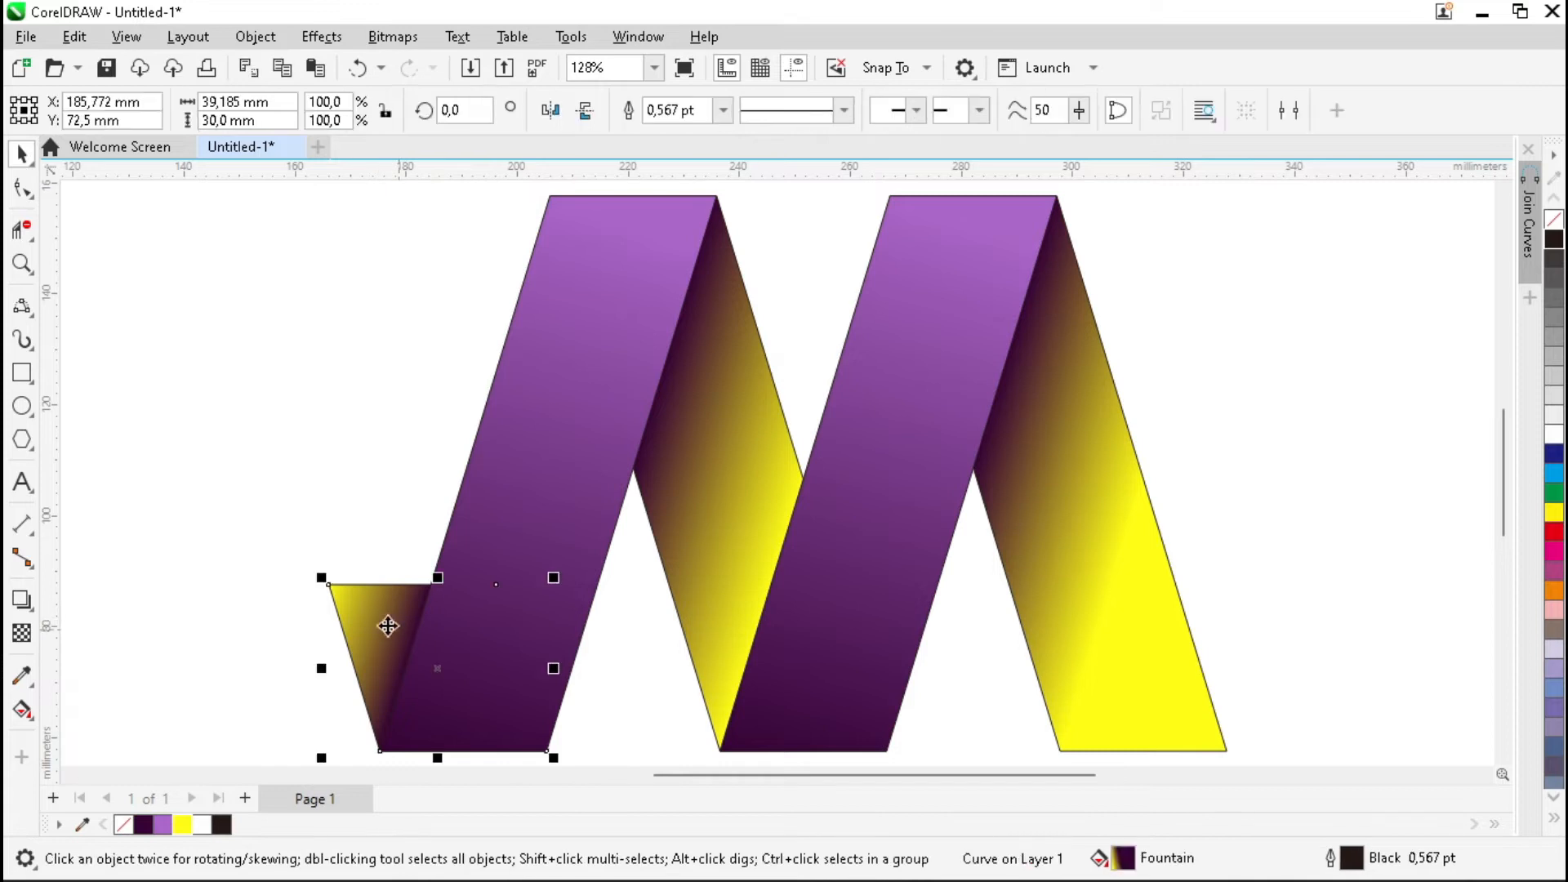
{"action": "left_click_drag", "start_coordinate": [397, 635], "coordinate": [1267, 616]}
{"action": "scroll", "coordinate": [896, 512], "scroll_direction": "down", "scroll_amount": 1}
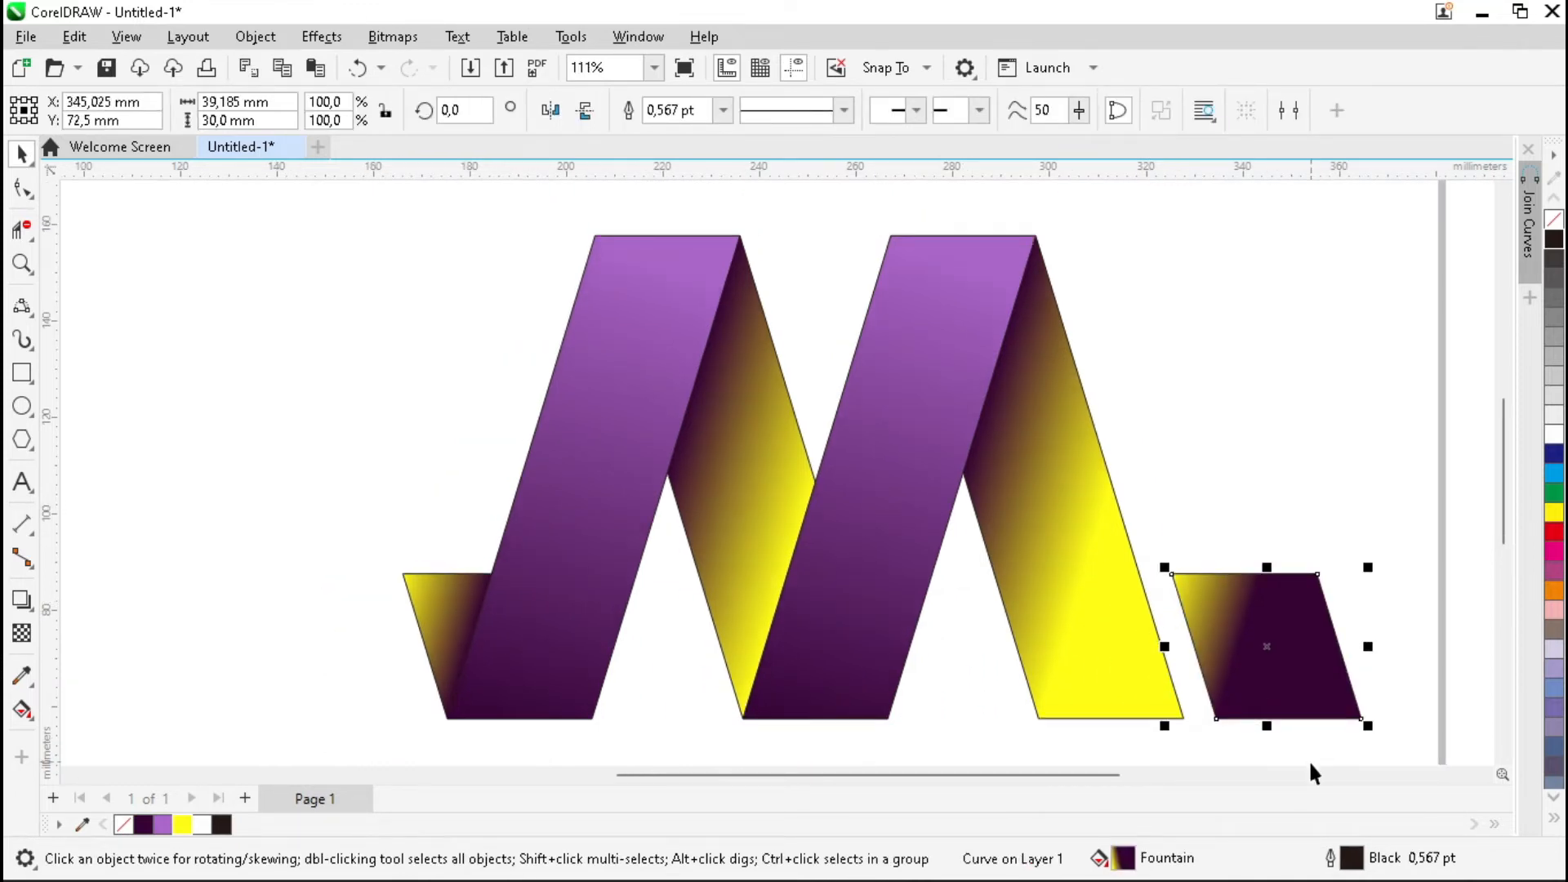
{"action": "scroll", "coordinate": [1303, 743], "scroll_direction": "up", "scroll_amount": 3}
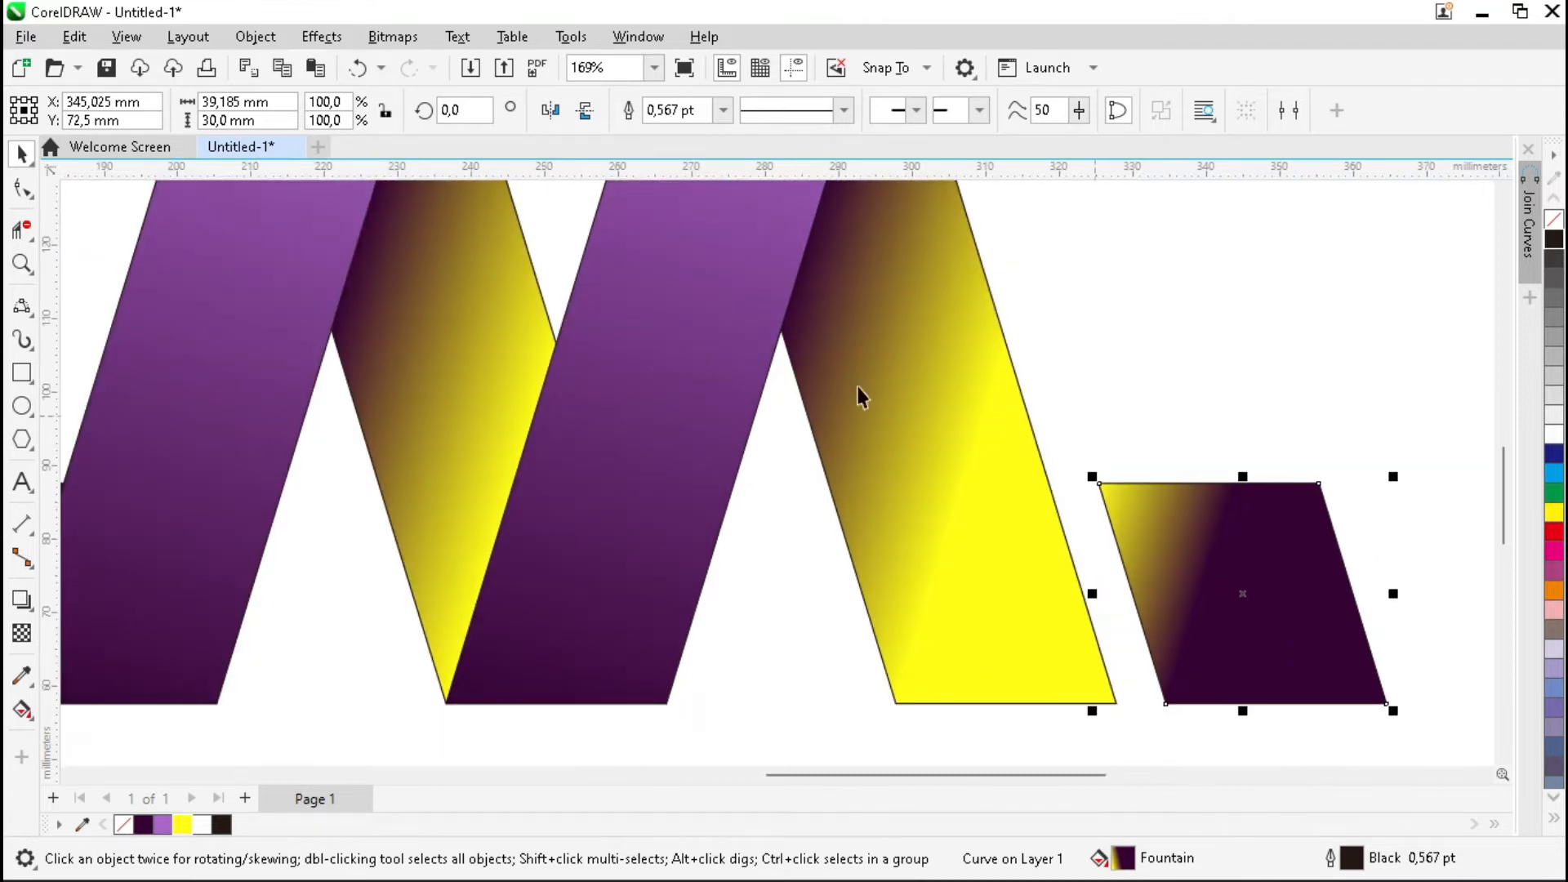
{"action": "left_click", "coordinate": [585, 110]}
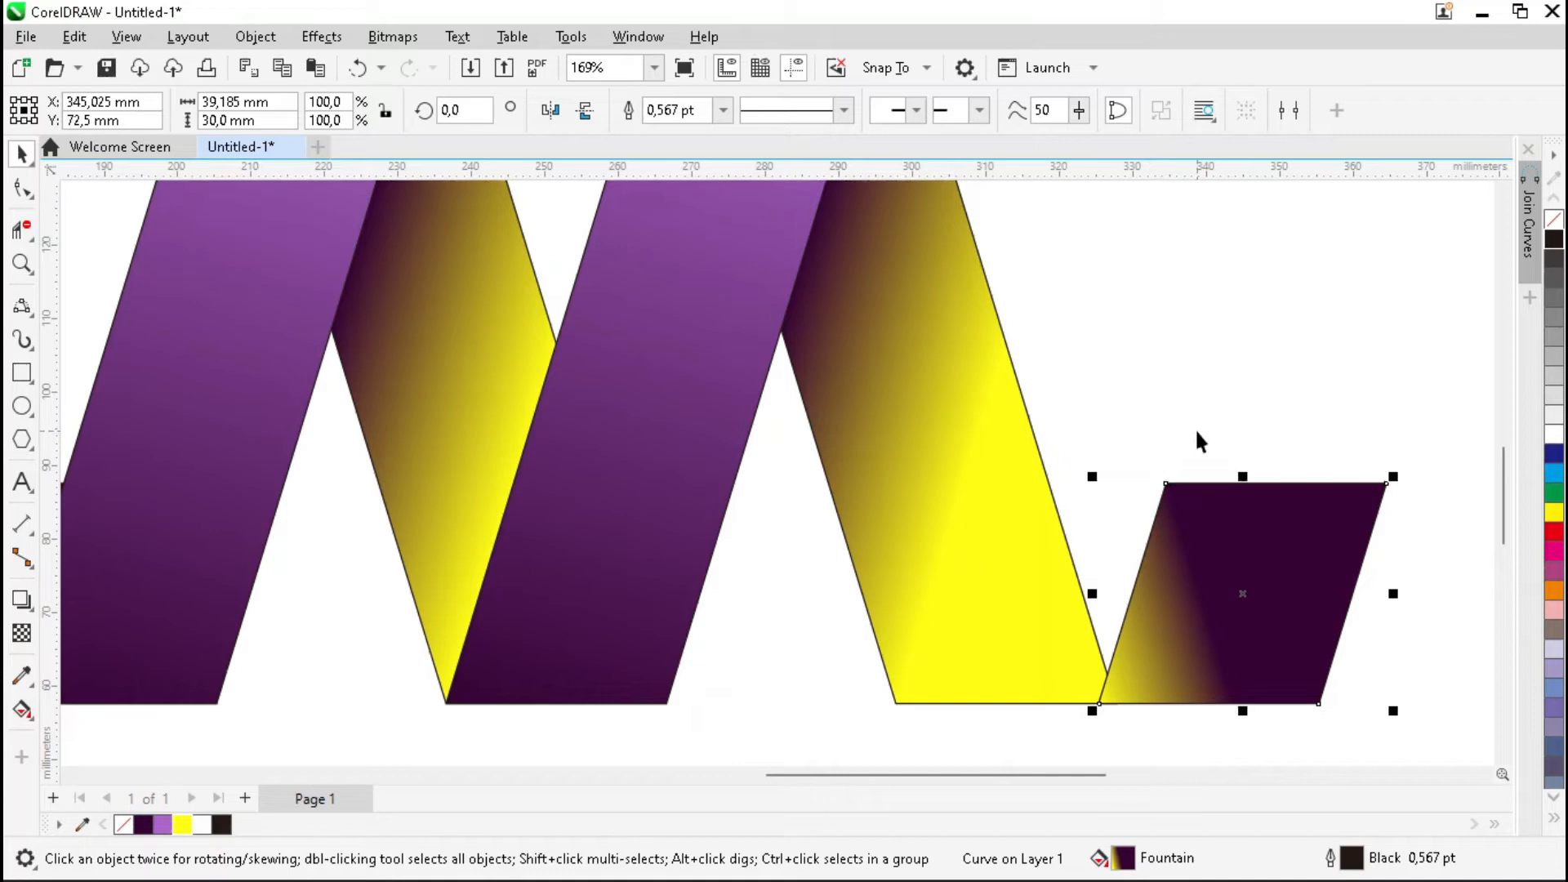
- Snap the mirrored parallelogram's bottom-left corner to the last yellow bar's bottom-left corner and place it behind that bar
{"action": "key", "text": "z"}
{"action": "left_click_drag", "start_coordinate": [853, 637], "coordinate": [1333, 711]}
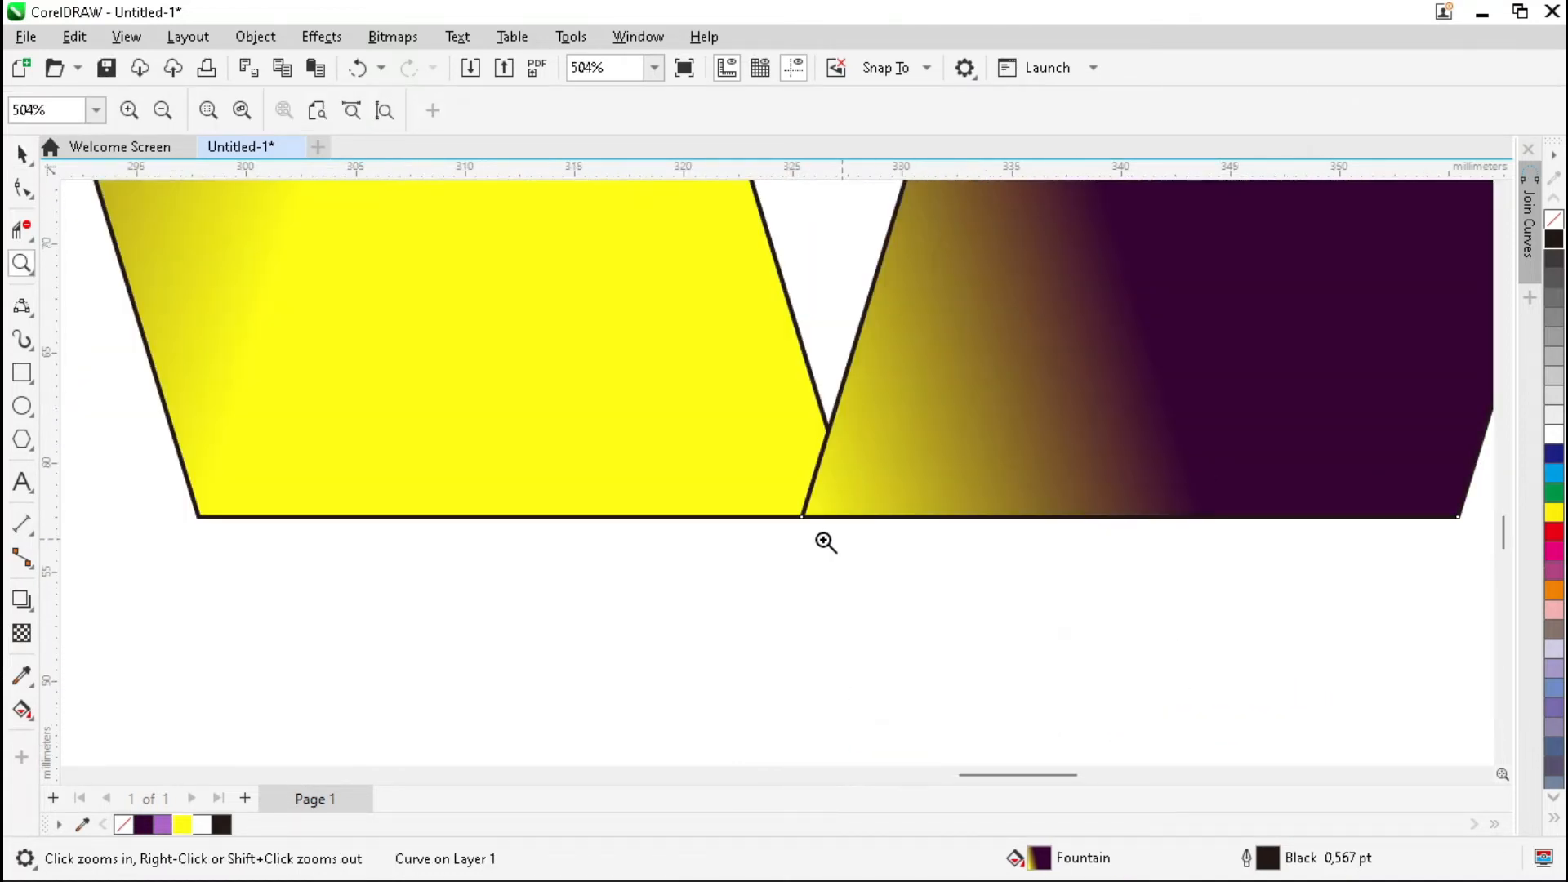
{"action": "key", "text": "space"}
{"action": "left_click_drag", "start_coordinate": [803, 517], "coordinate": [197, 517]}
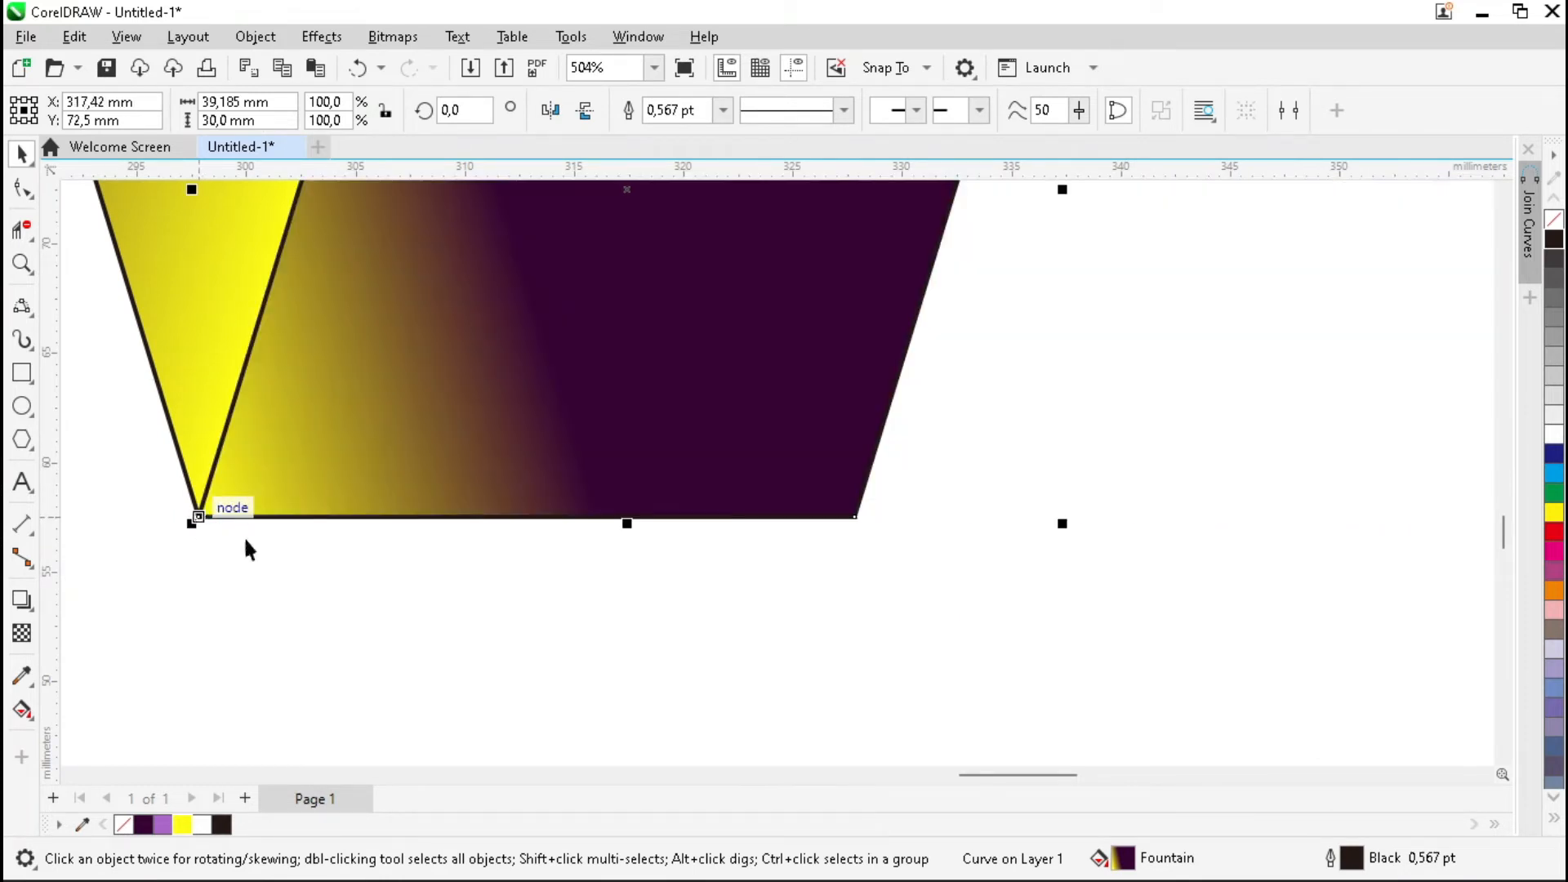
{"action": "key", "text": "F4"}
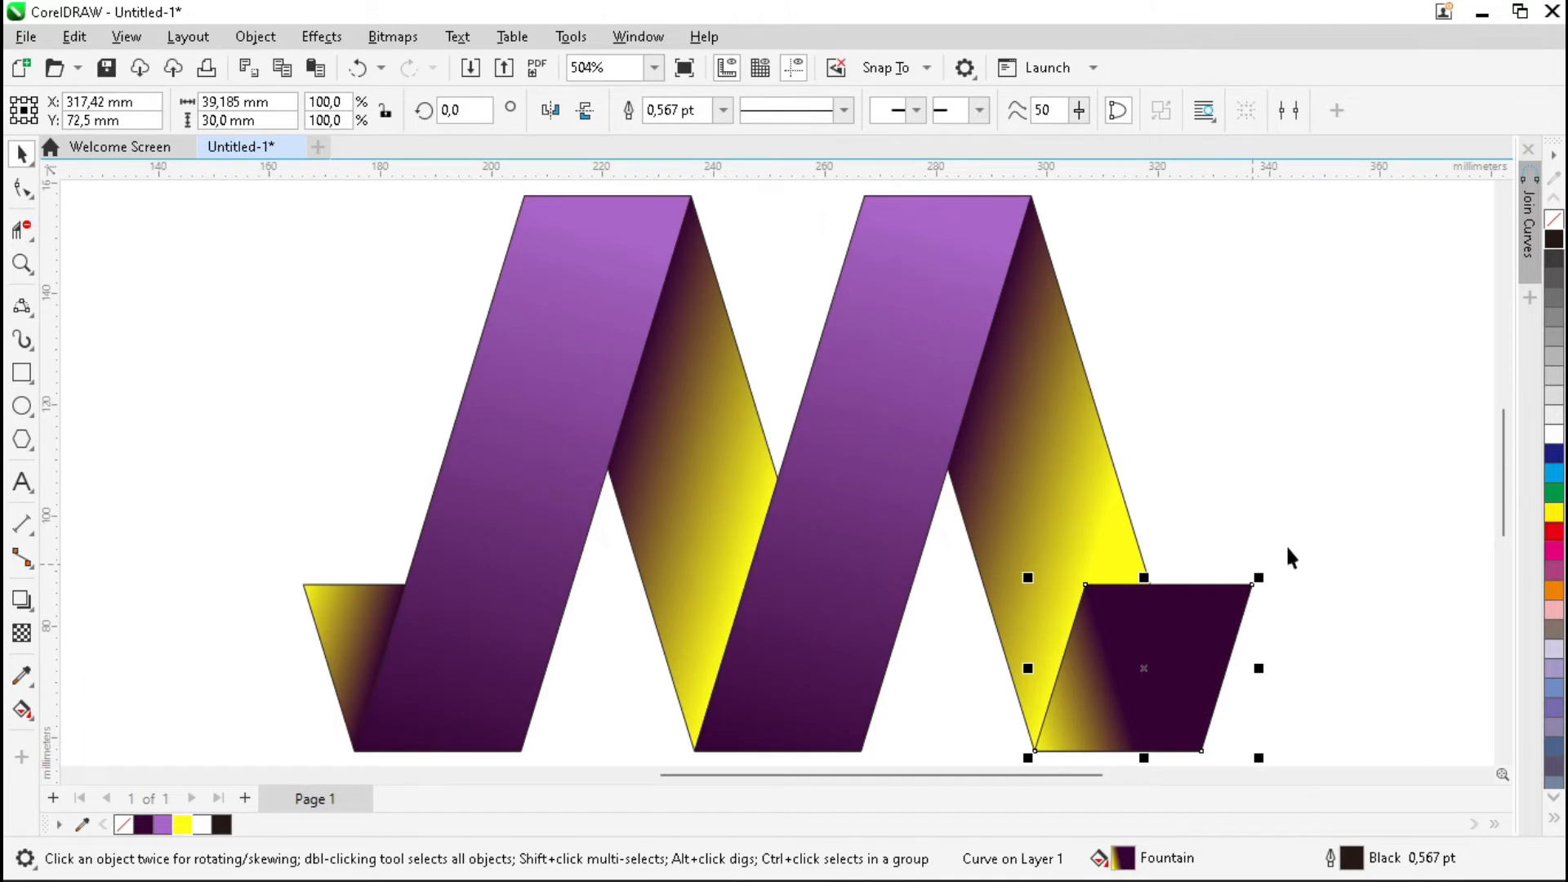
{"action": "key", "text": "ctrl+Page_Down"}
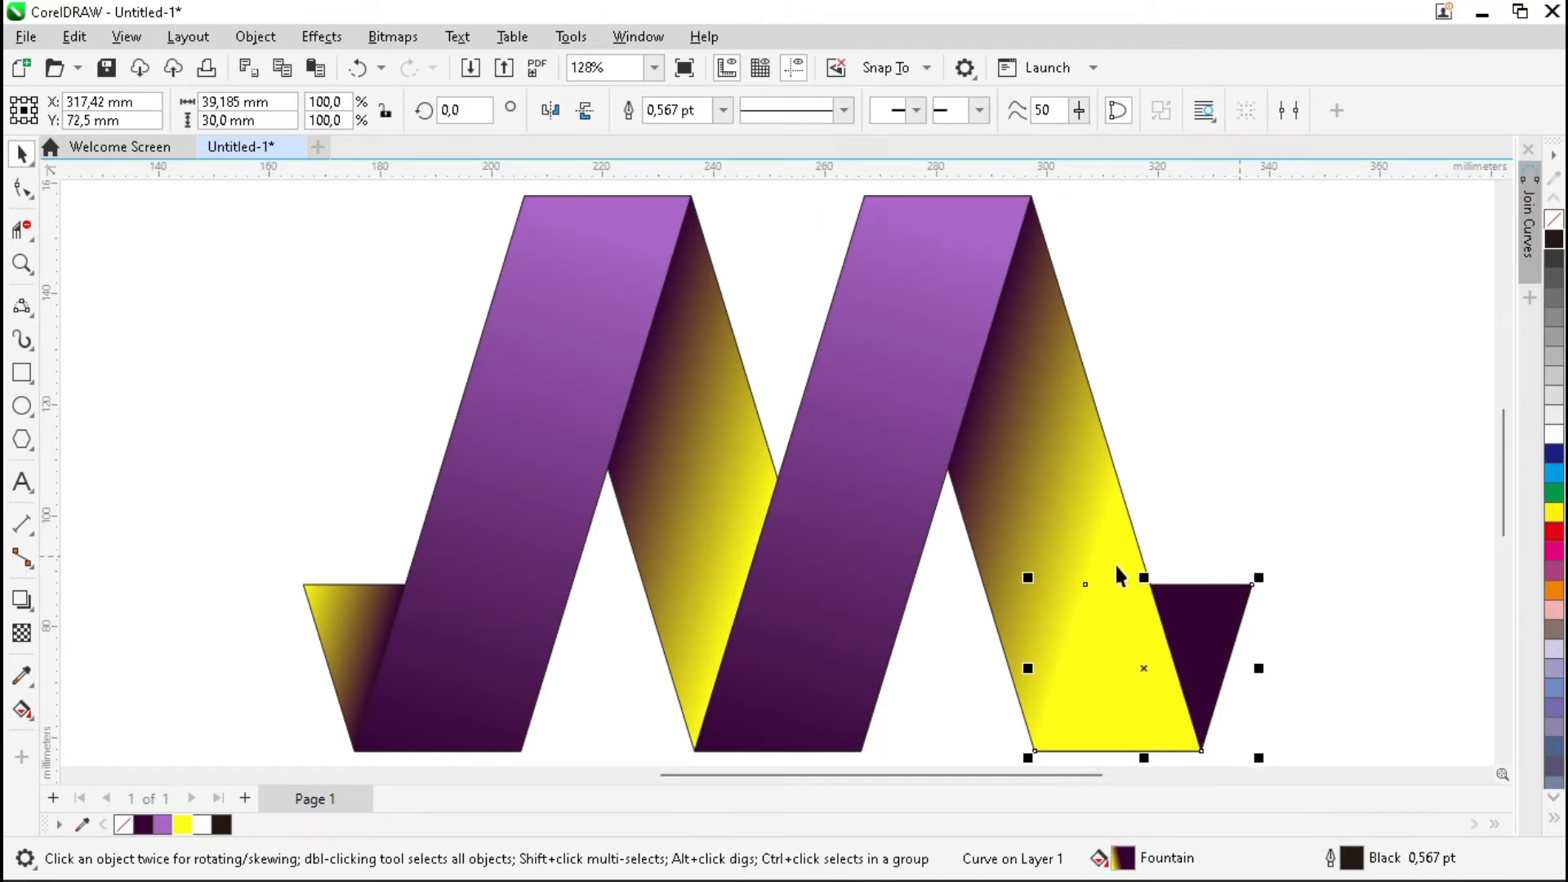
- Run the right parallelogram's fountain fill from its crossing with the yellow bar to its top-right corner, slanted along the bar's edge
{"action": "key", "text": "z"}
{"action": "scroll", "coordinate": [1294, 767], "scroll_direction": "down", "scroll_amount": 1}
{"action": "left_click_drag", "start_coordinate": [1295, 767], "coordinate": [1309, 714]}
{"action": "key", "text": "space"}
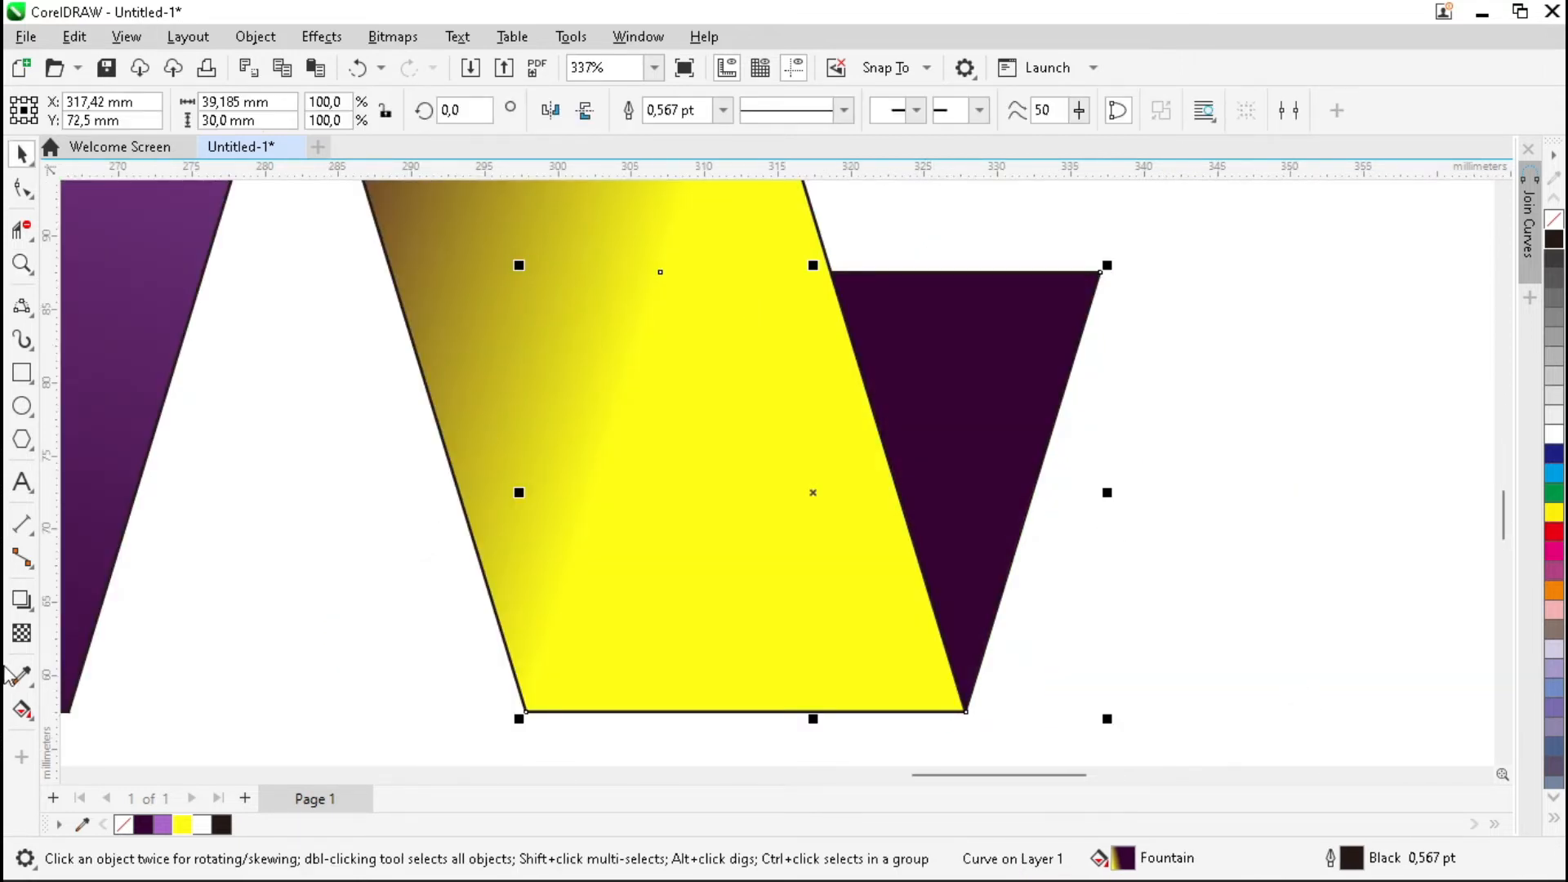
{"action": "left_click", "coordinate": [21, 707]}
{"action": "left_click_drag", "start_coordinate": [833, 272], "coordinate": [1102, 271]}
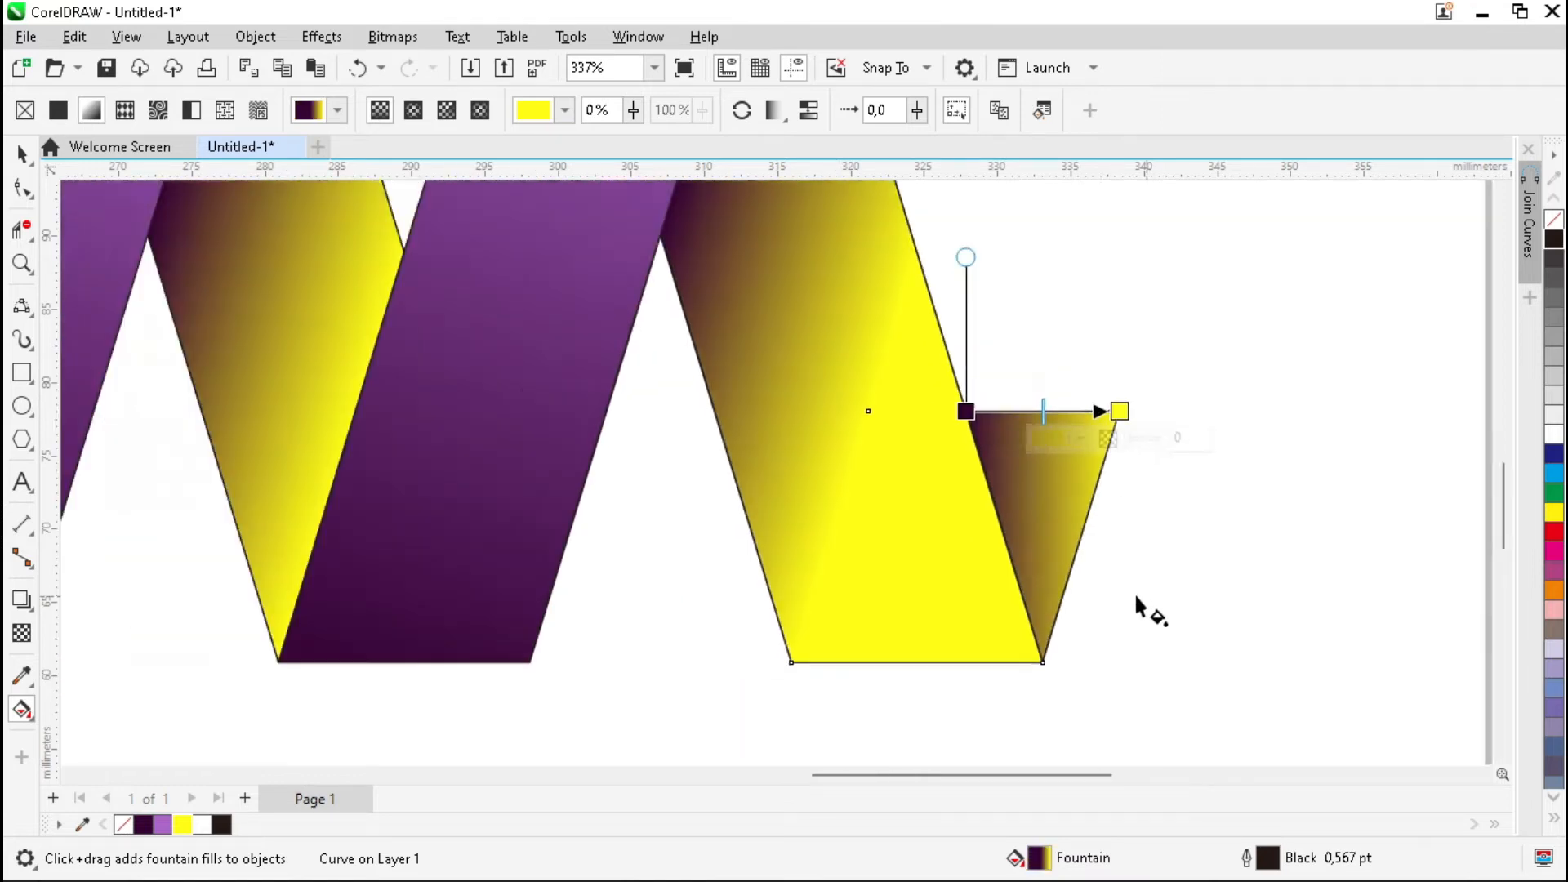
{"action": "scroll", "coordinate": [1033, 350], "scroll_direction": "down", "scroll_amount": 2}
{"action": "scroll", "coordinate": [1032, 351], "scroll_direction": "up", "scroll_amount": 1}
{"action": "left_click_drag", "start_coordinate": [988, 322], "coordinate": [931, 321]}
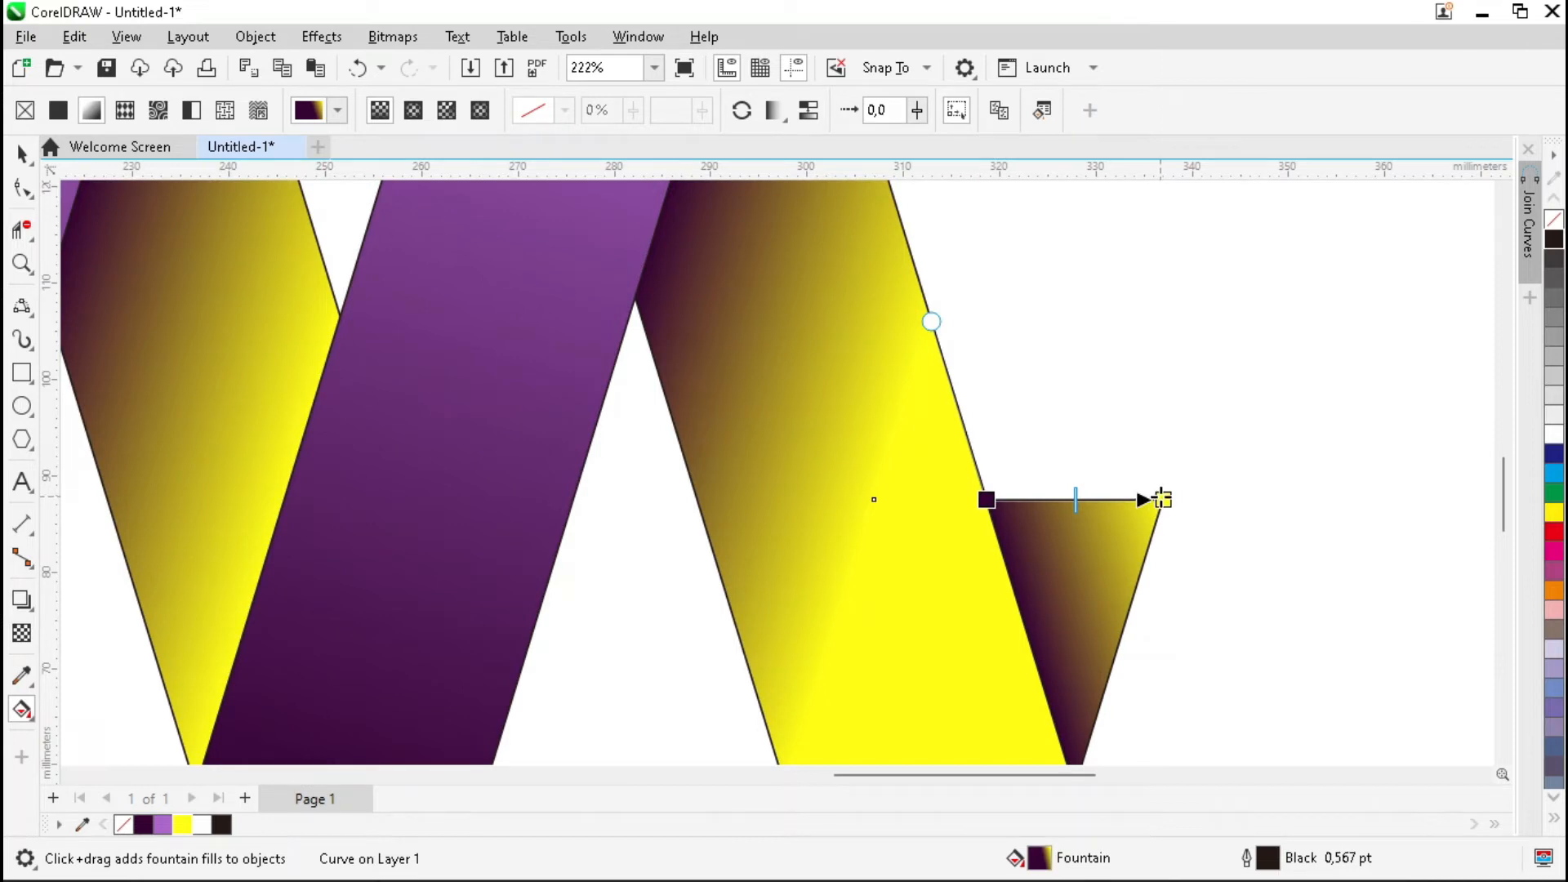
- Change the gradient's end color at the right parallelogram's top-right corner to light purple #AA66CD
{"action": "left_click", "coordinate": [1161, 498]}
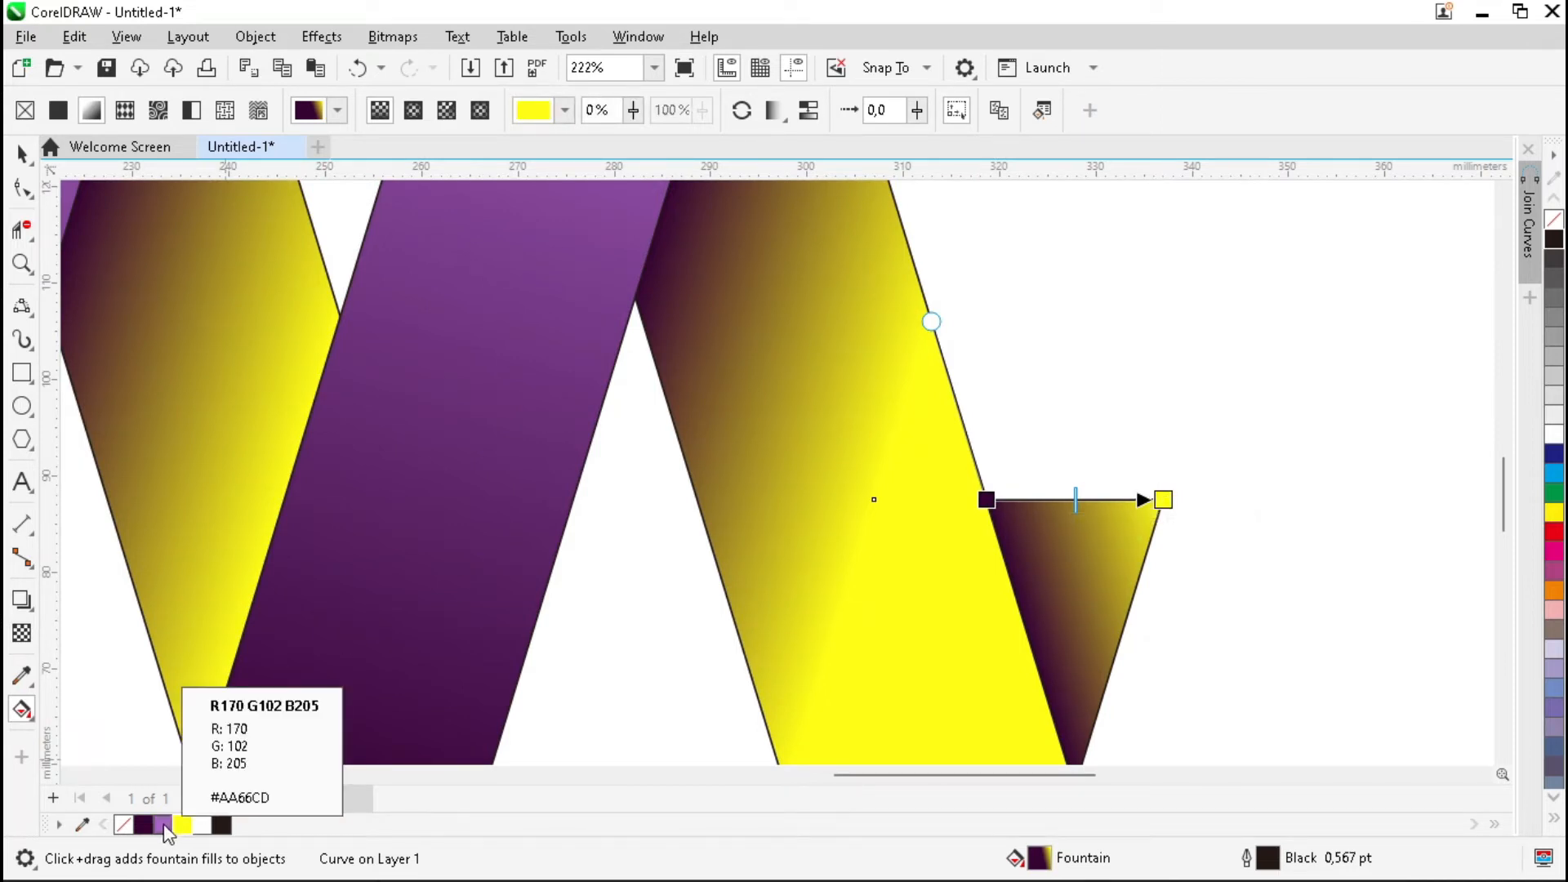
{"action": "left_click", "coordinate": [163, 826]}
{"action": "left_click", "coordinate": [22, 153]}
{"action": "left_click", "coordinate": [1227, 380]}
{"action": "scroll", "coordinate": [1208, 380], "scroll_direction": "down", "scroll_amount": 4}
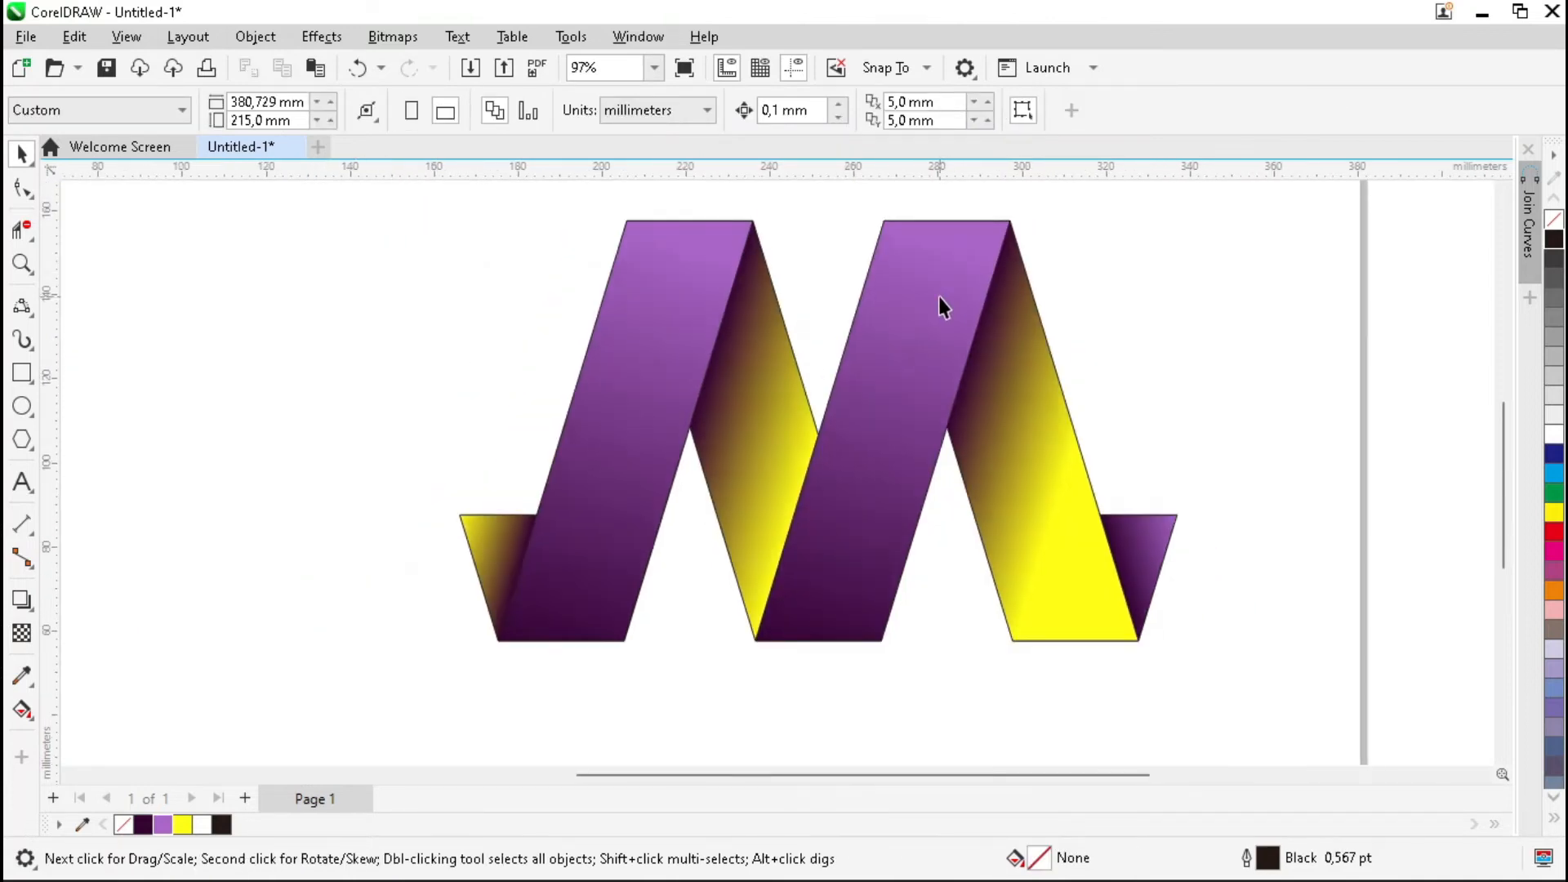
- Group all six ribbon pieces and center the group on the page
{"action": "left_click_drag", "start_coordinate": [344, 191], "coordinate": [1335, 692]}
{"action": "key", "text": "ctrl+g"}
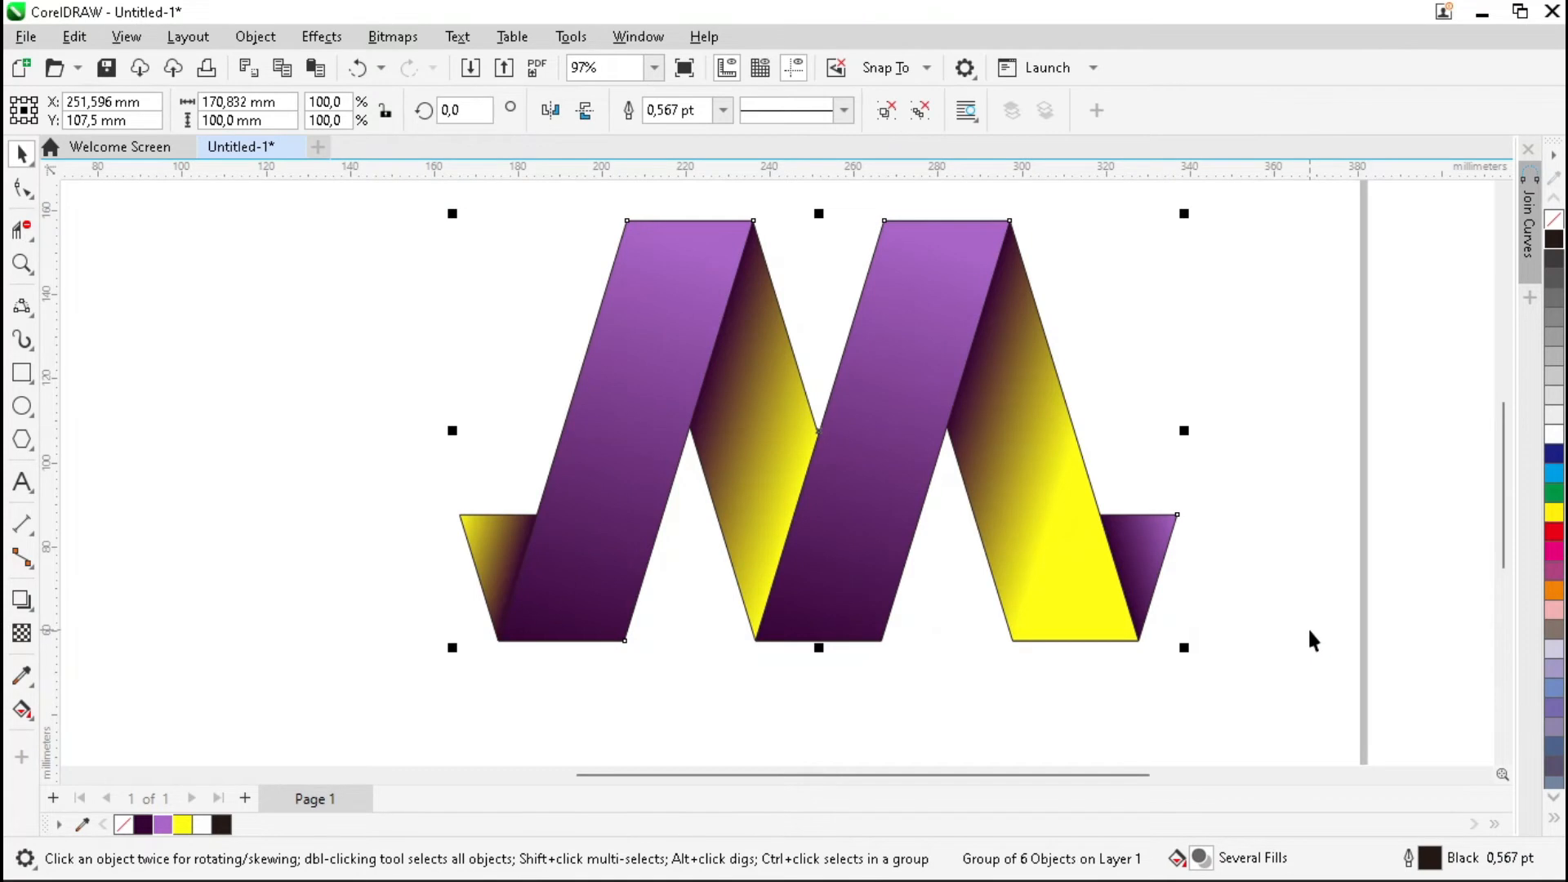
{"action": "key", "text": "p"}
{"action": "key", "text": "shift+F2"}
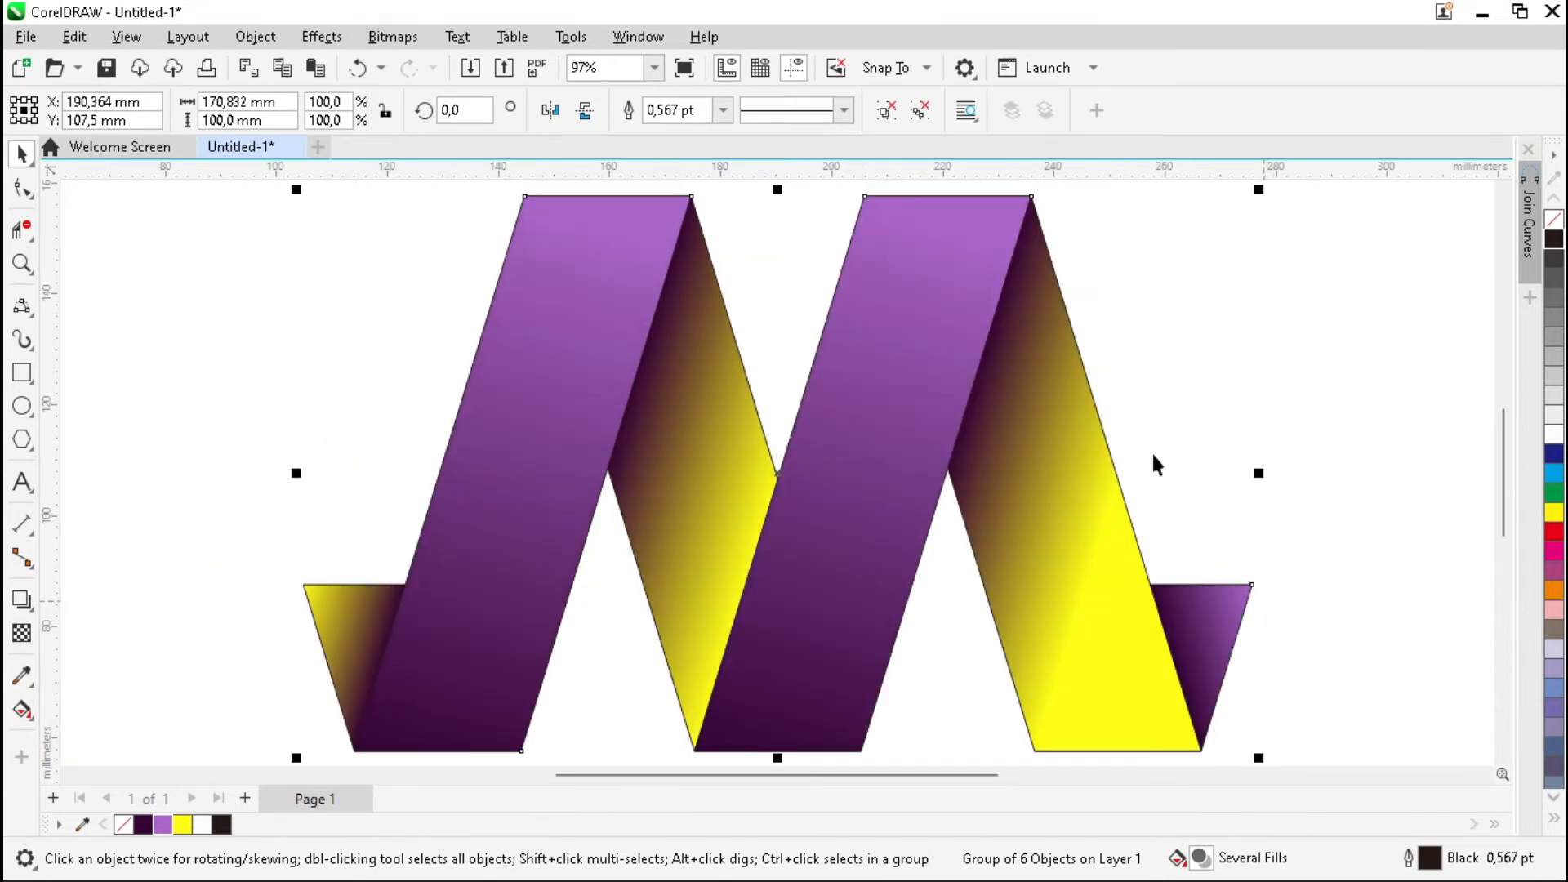
- Set the ribbon group's outline width to None
{"action": "left_click", "coordinate": [723, 110]}
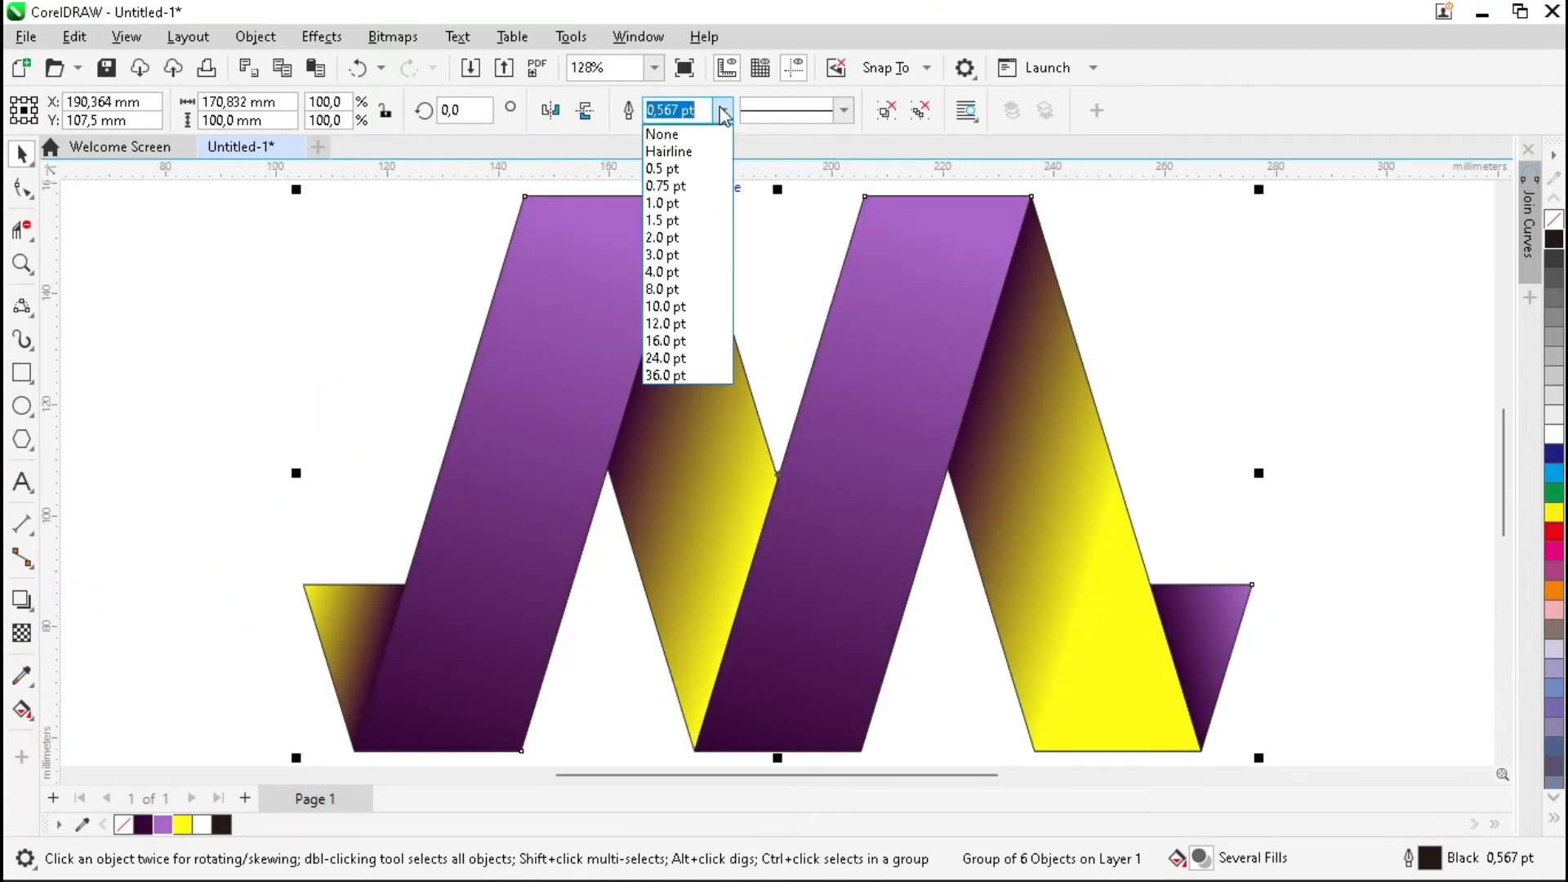
{"action": "left_click", "coordinate": [666, 134]}
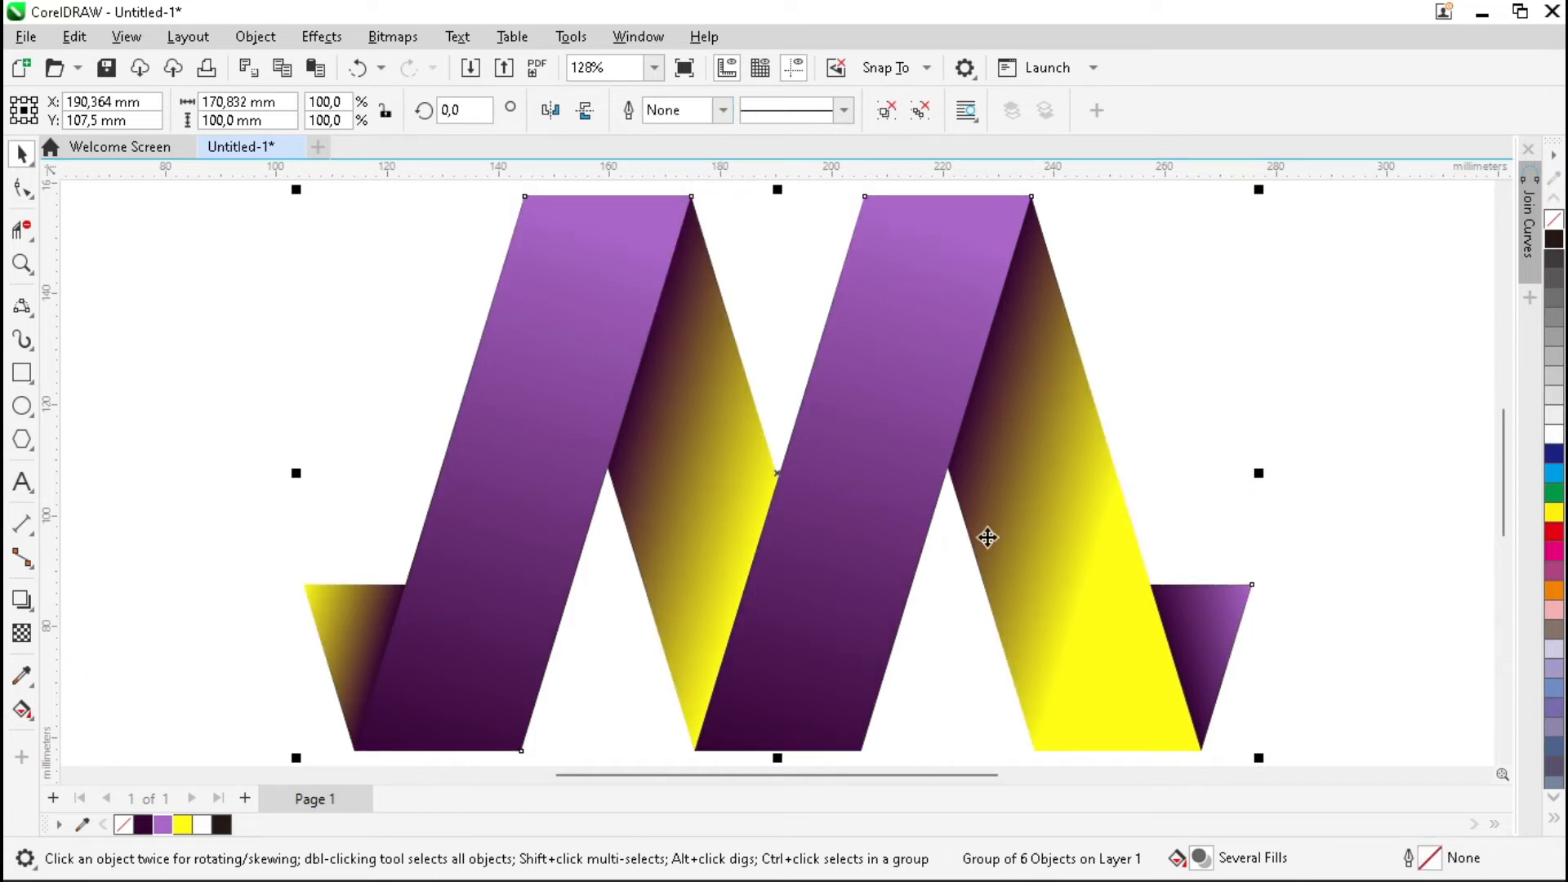
{"action": "left_click", "coordinate": [1358, 408]}
{"action": "scroll", "coordinate": [894, 369], "scroll_direction": "down", "scroll_amount": 4}
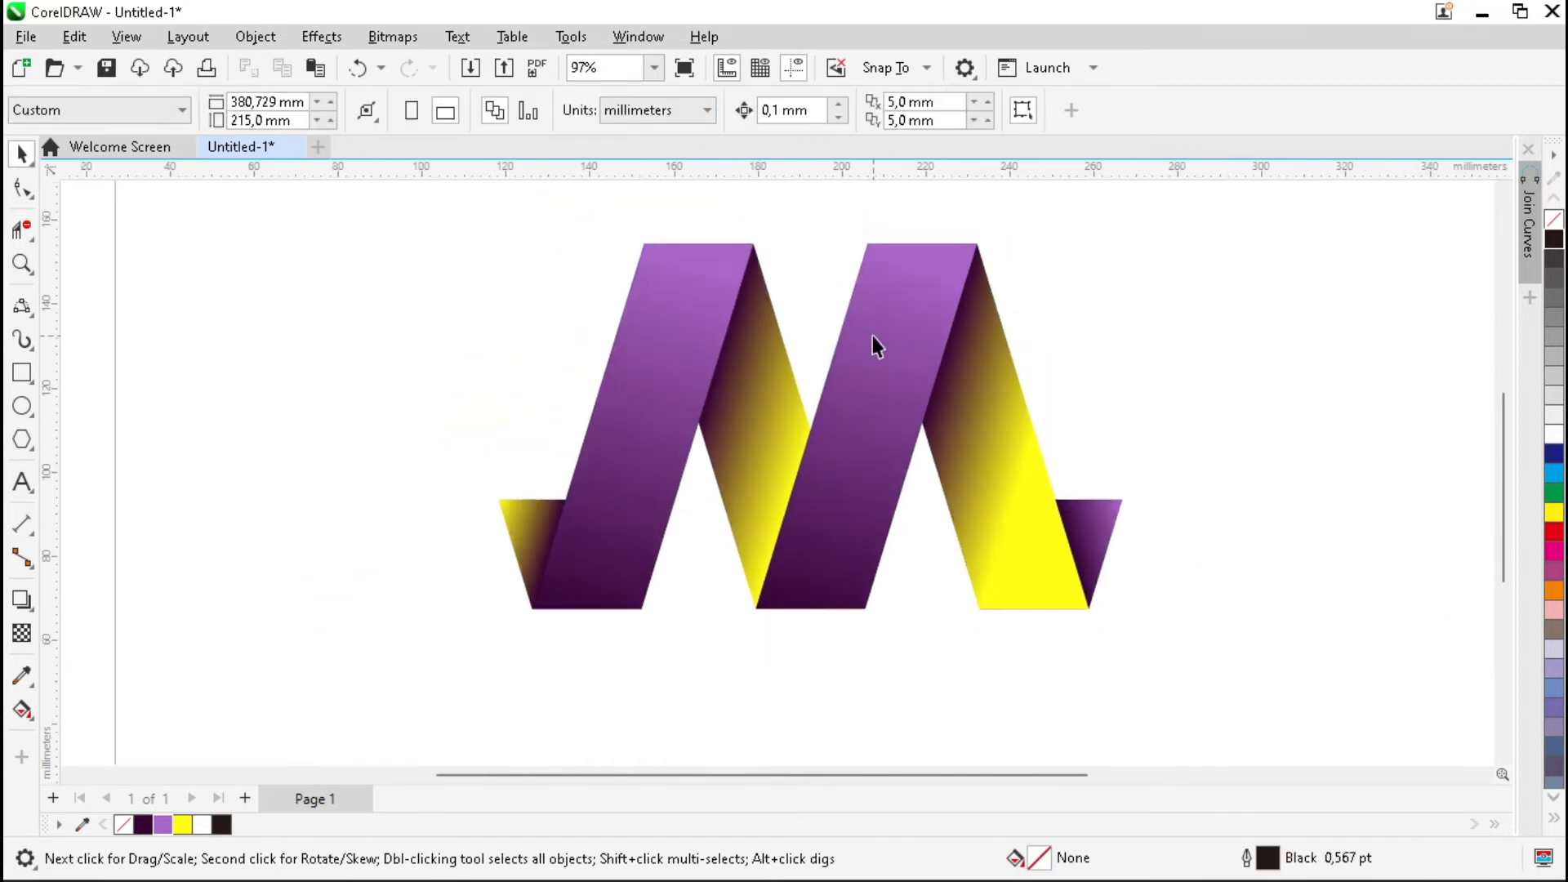
- Mirror a copy of the group directly below it and convert the copy to a 300 dpi CMYK bitmap with transparent background
{"action": "left_click", "coordinate": [847, 435]}
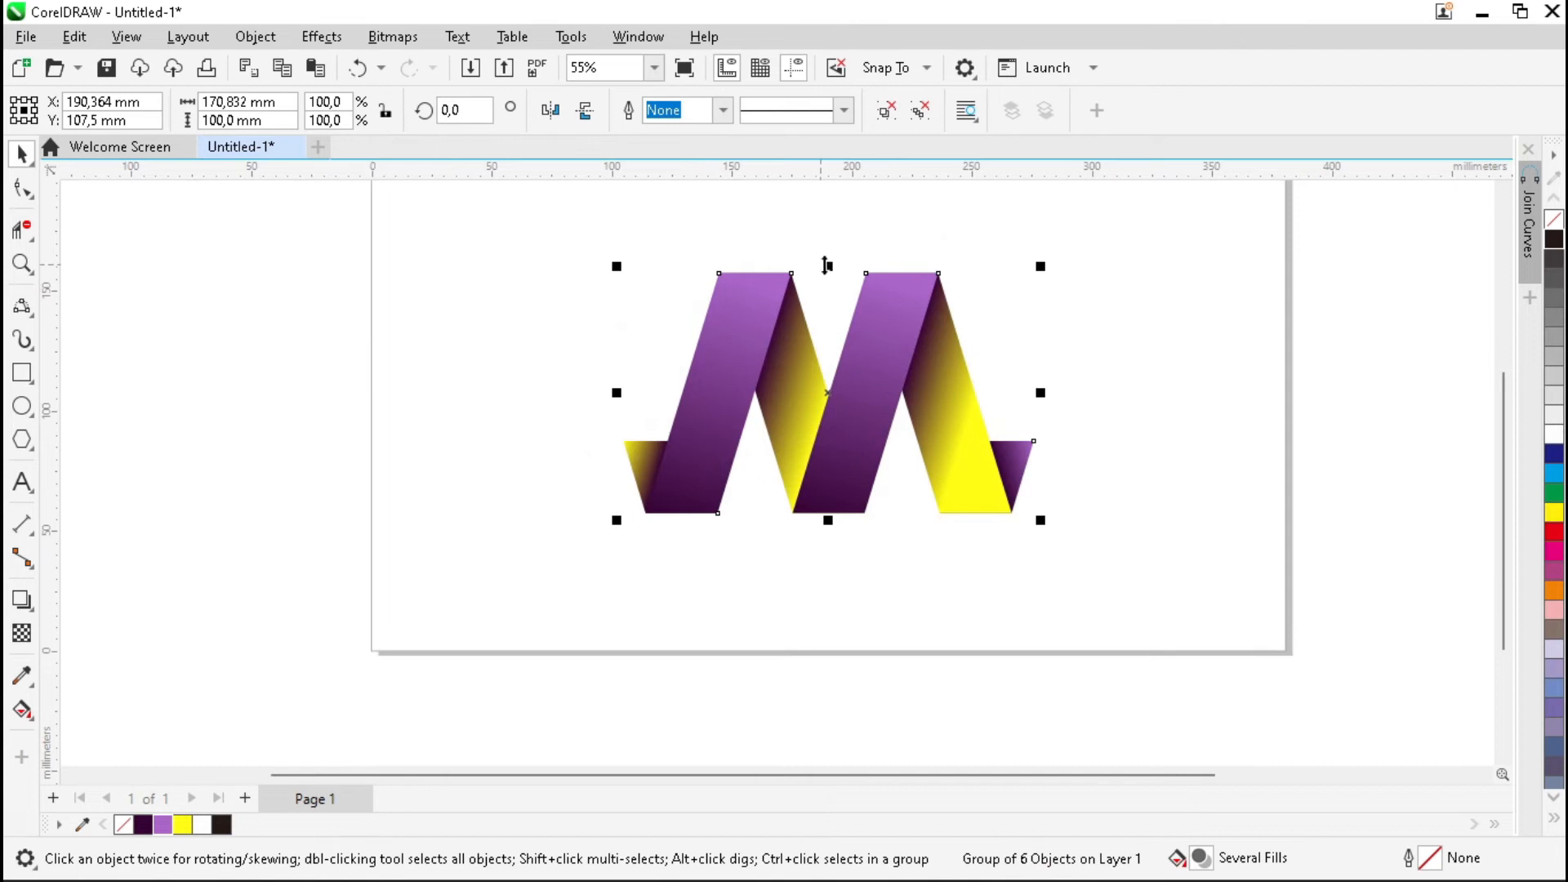
{"action": "left_click_drag", "start_coordinate": [829, 265], "coordinate": [801, 598]}
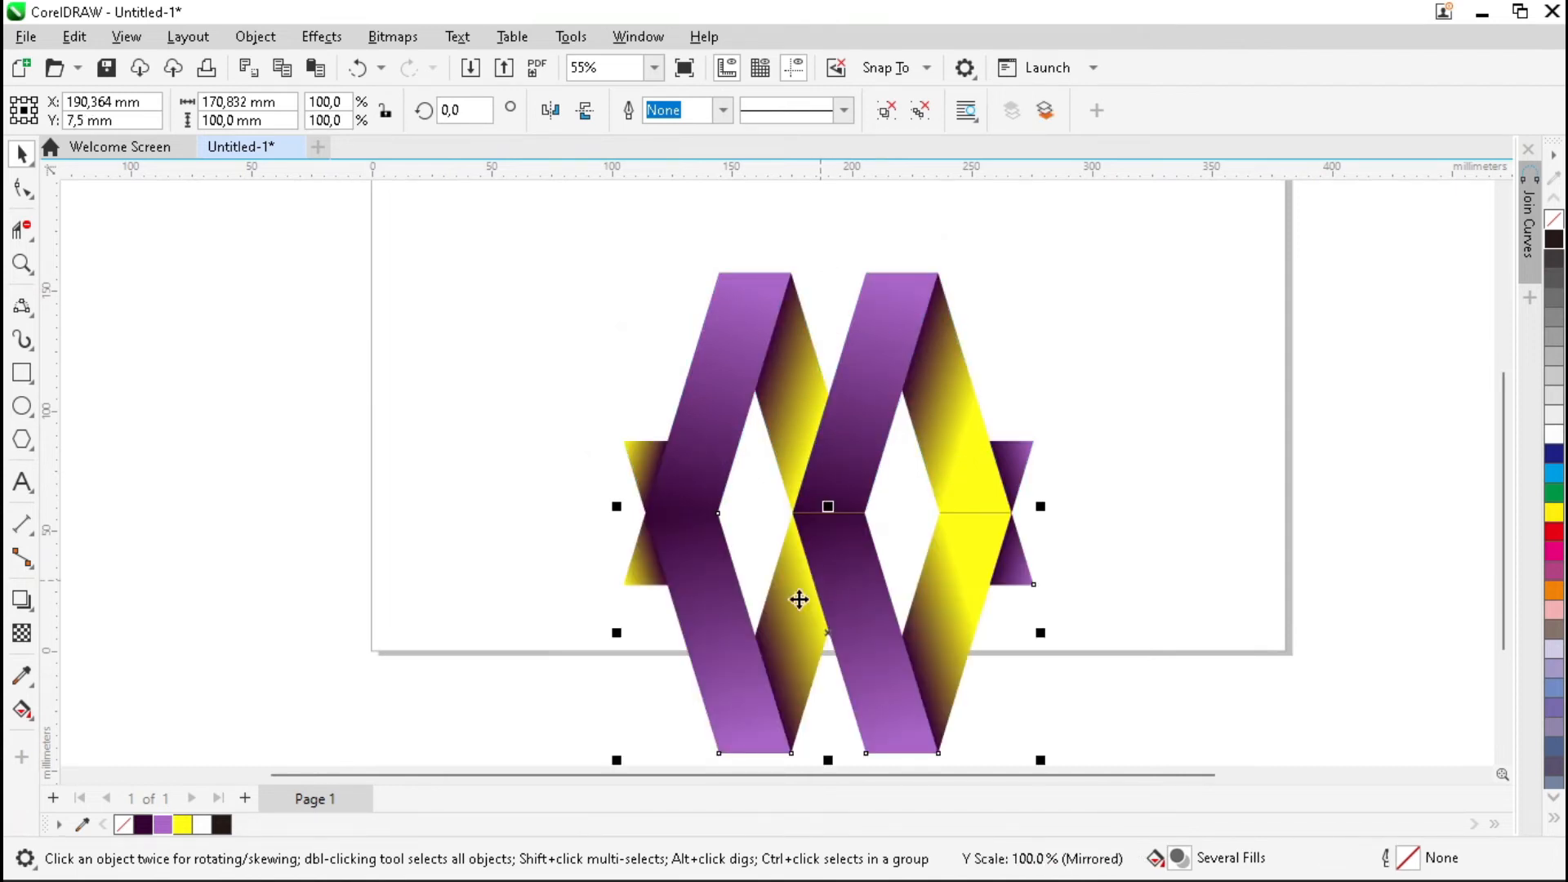
{"action": "left_click", "coordinate": [390, 38]}
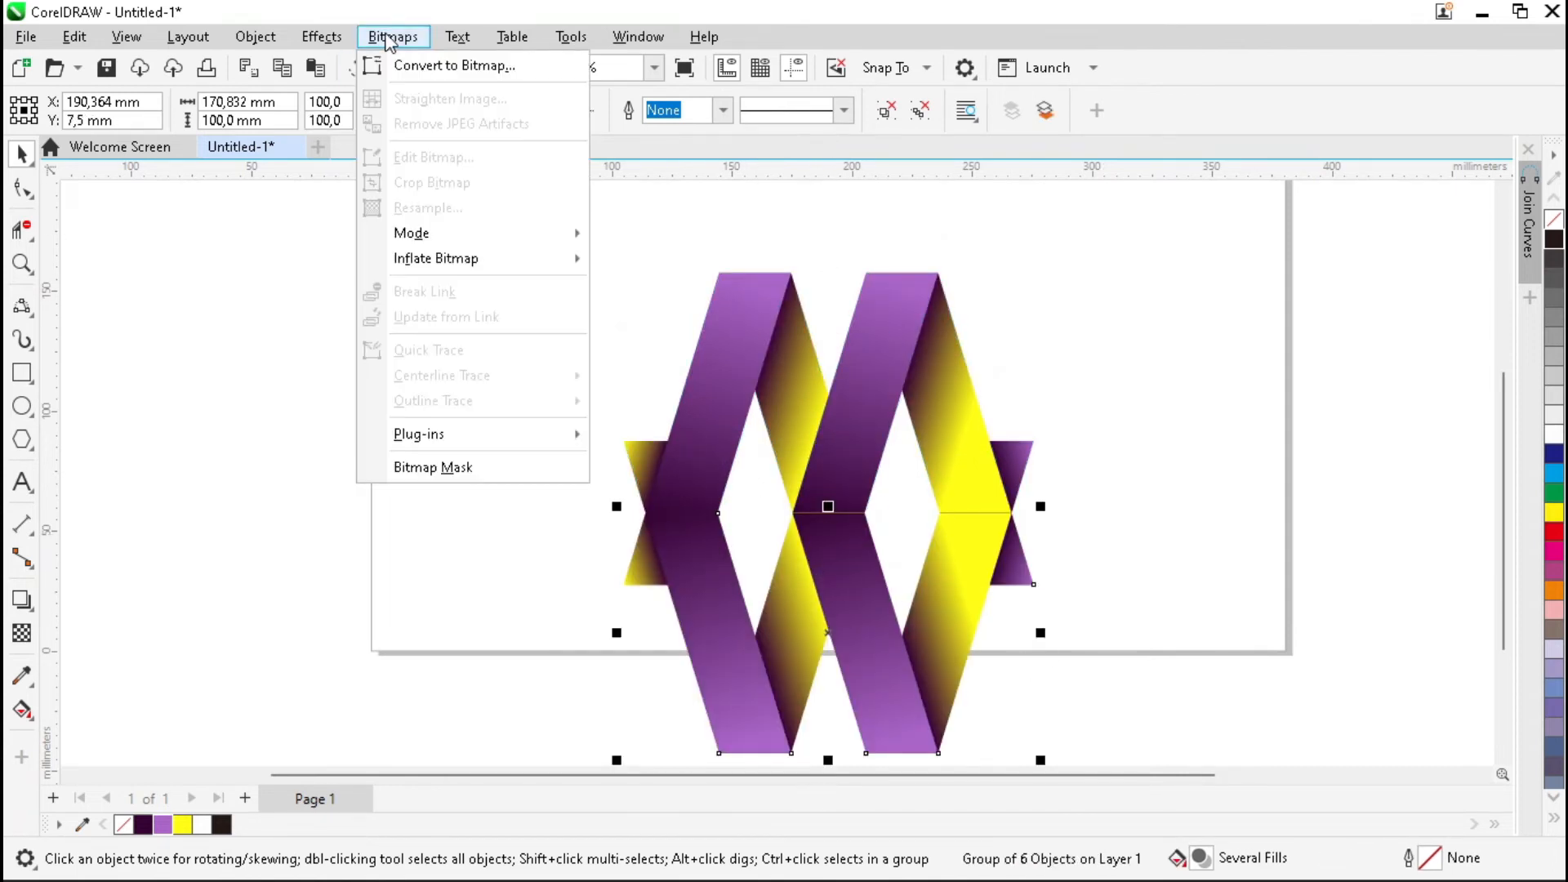
{"action": "left_click", "coordinate": [512, 67]}
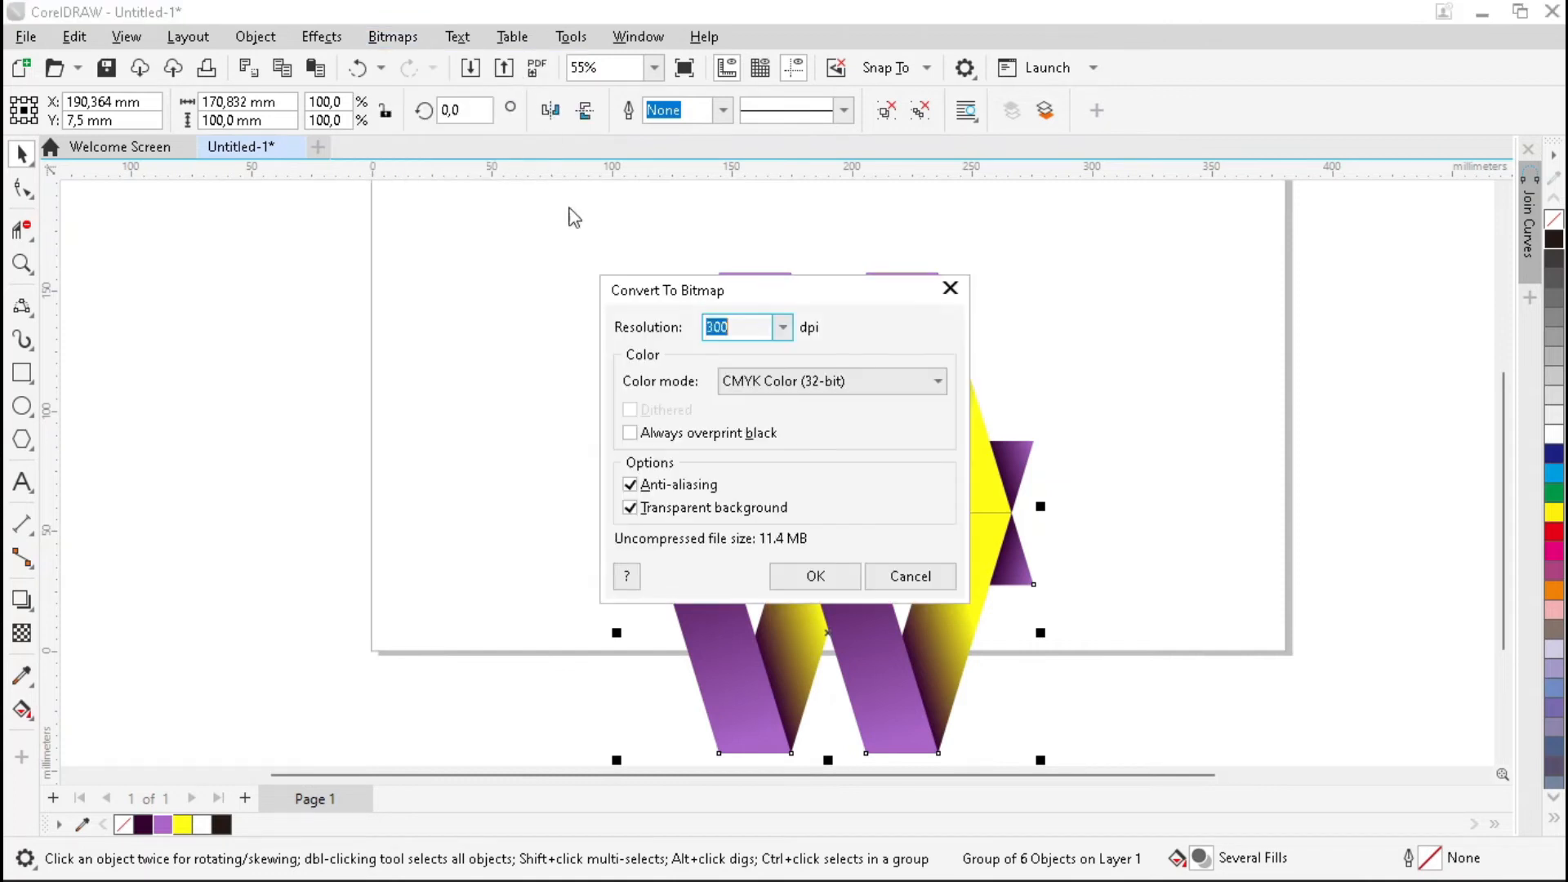
{"action": "left_click", "coordinate": [814, 575]}
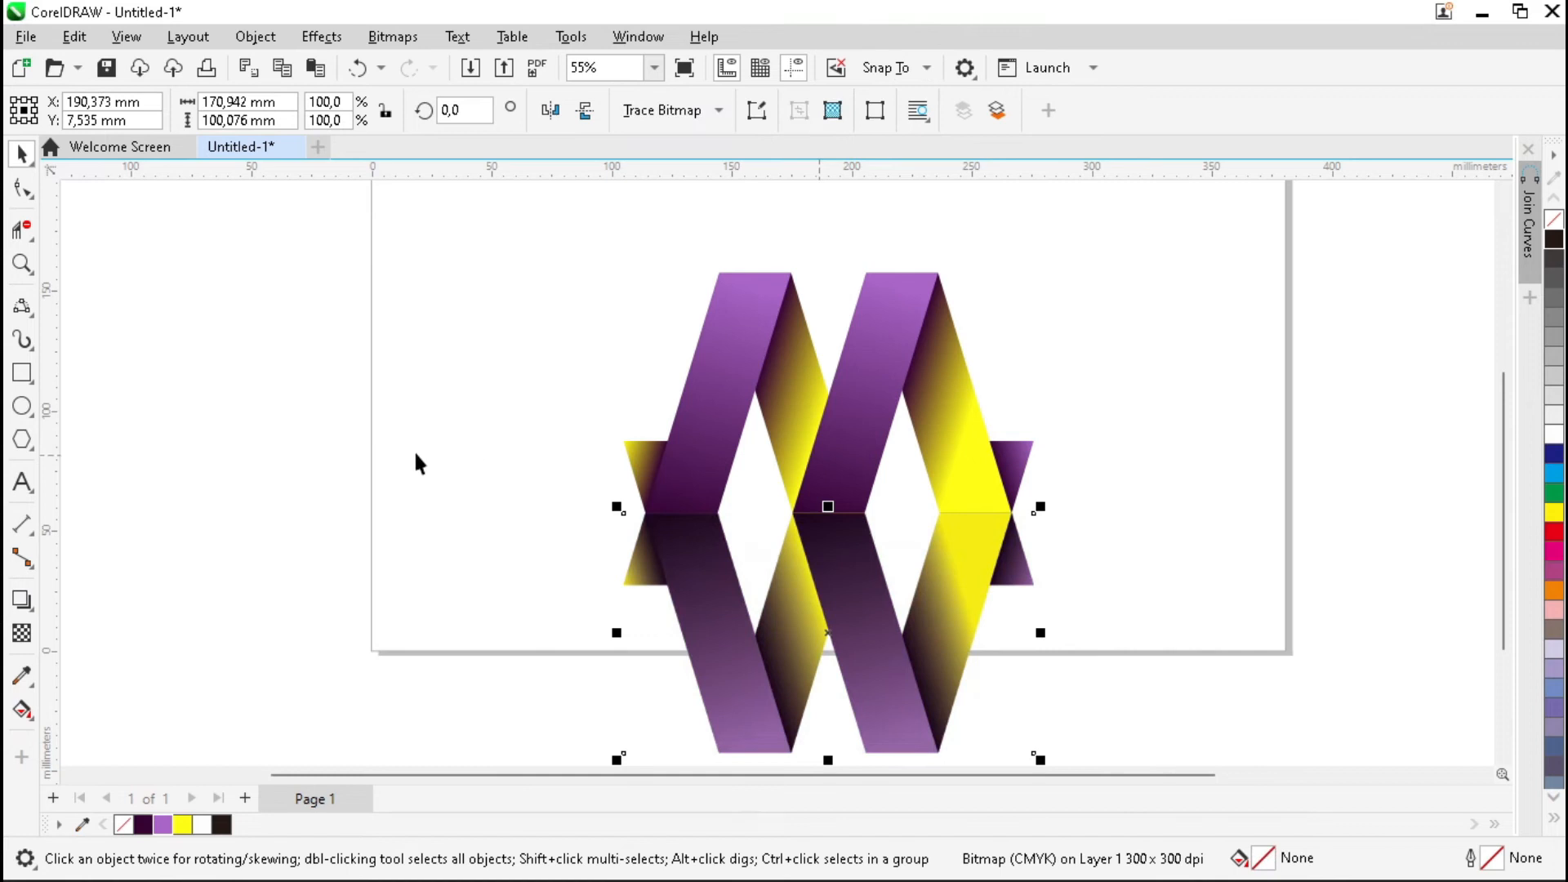
- Apply a vertical fountain transparency to the reflection bitmap, from the upper shape's center to the fully transparent middle of the bitmap
{"action": "left_click", "coordinate": [23, 637]}
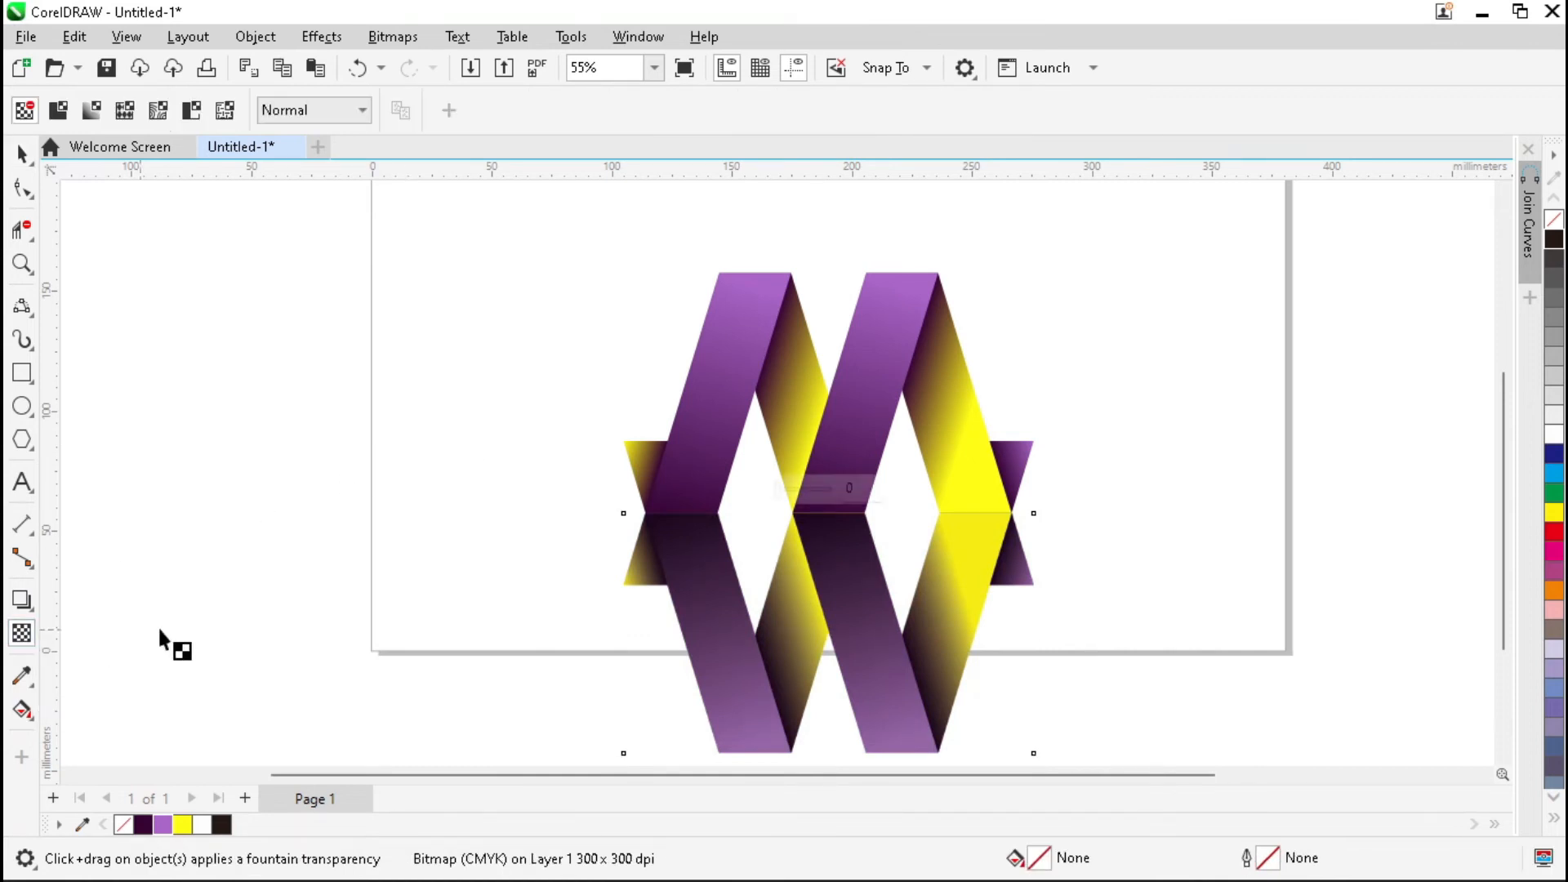
{"action": "left_click_drag", "start_coordinate": [836, 395], "coordinate": [827, 634]}
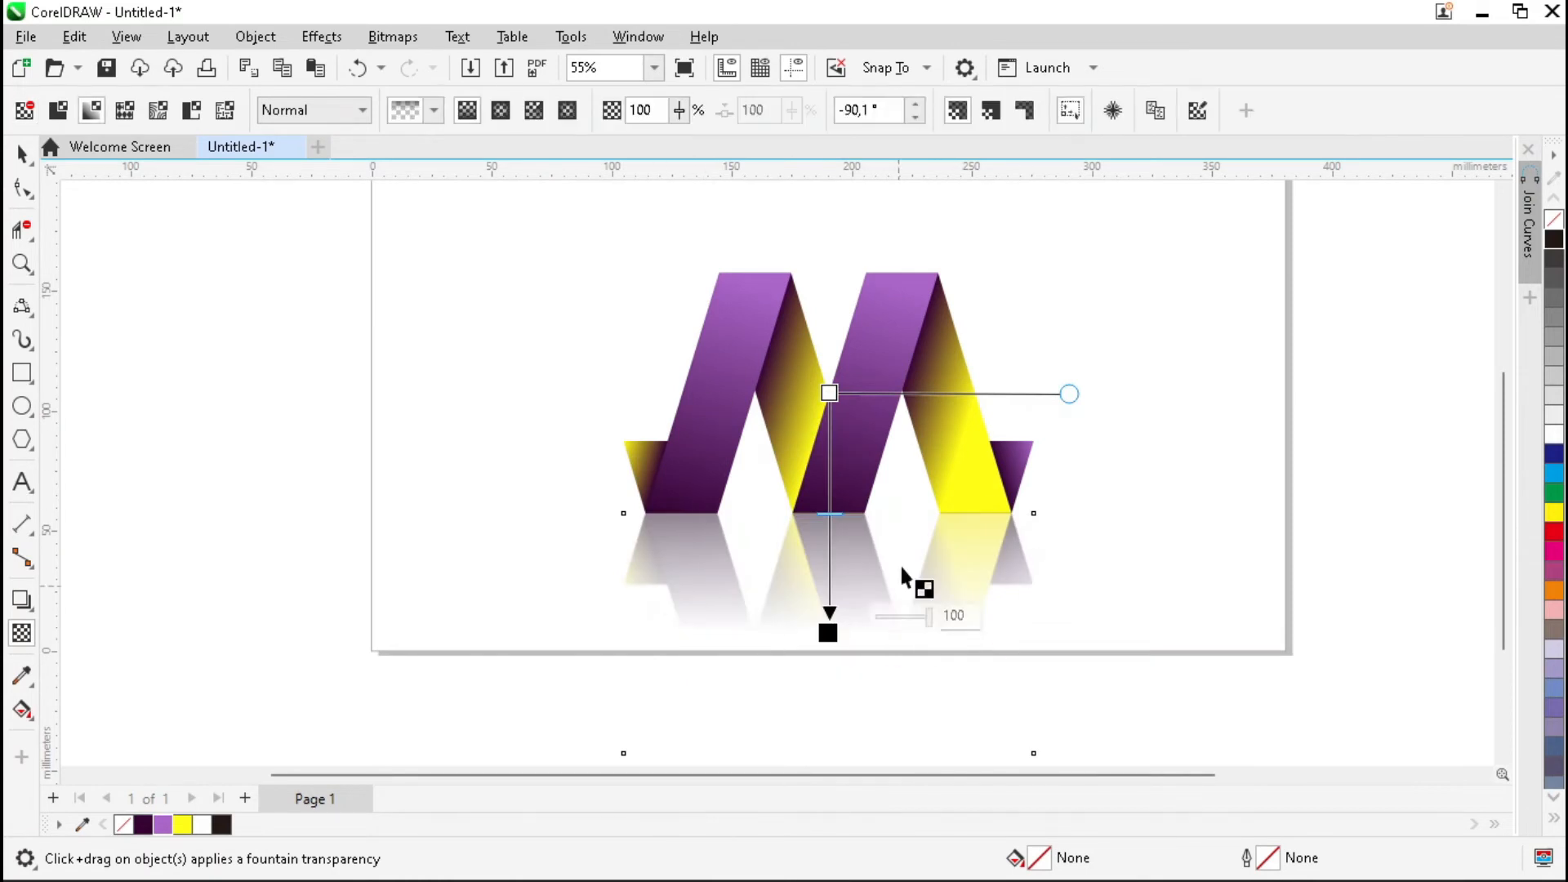
{"action": "left_click", "coordinate": [492, 374]}
{"action": "key", "text": "space"}
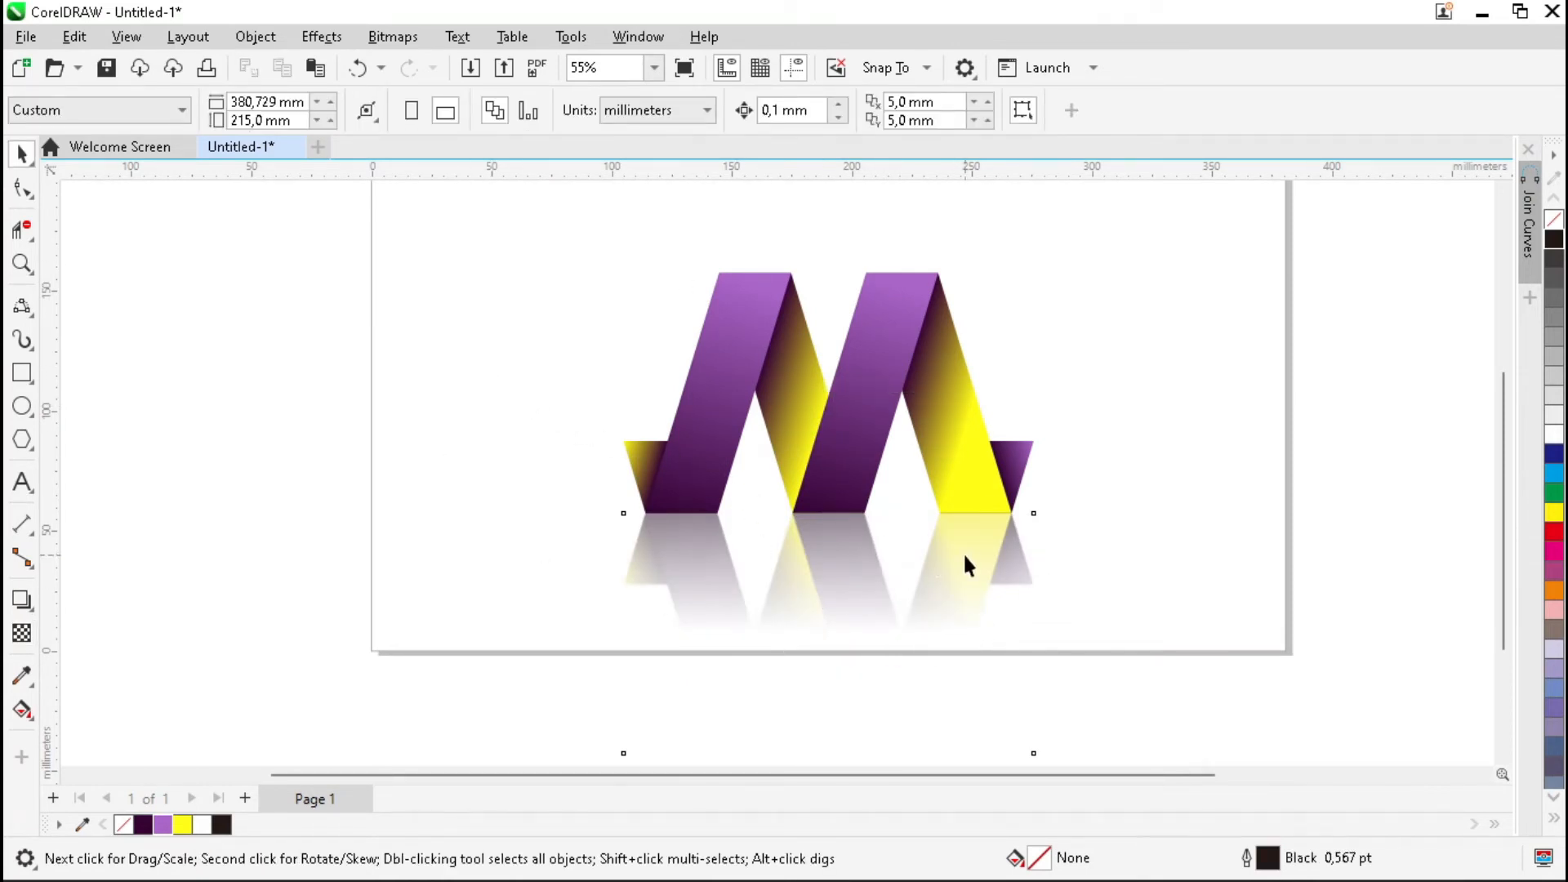
- Draw a black-filled ellipse about 30 by 4.3 mm, centered on the leftmost purple bar's bottom edge
{"action": "key", "text": "z"}
{"action": "left_click_drag", "start_coordinate": [604, 490], "coordinate": [1046, 547]}
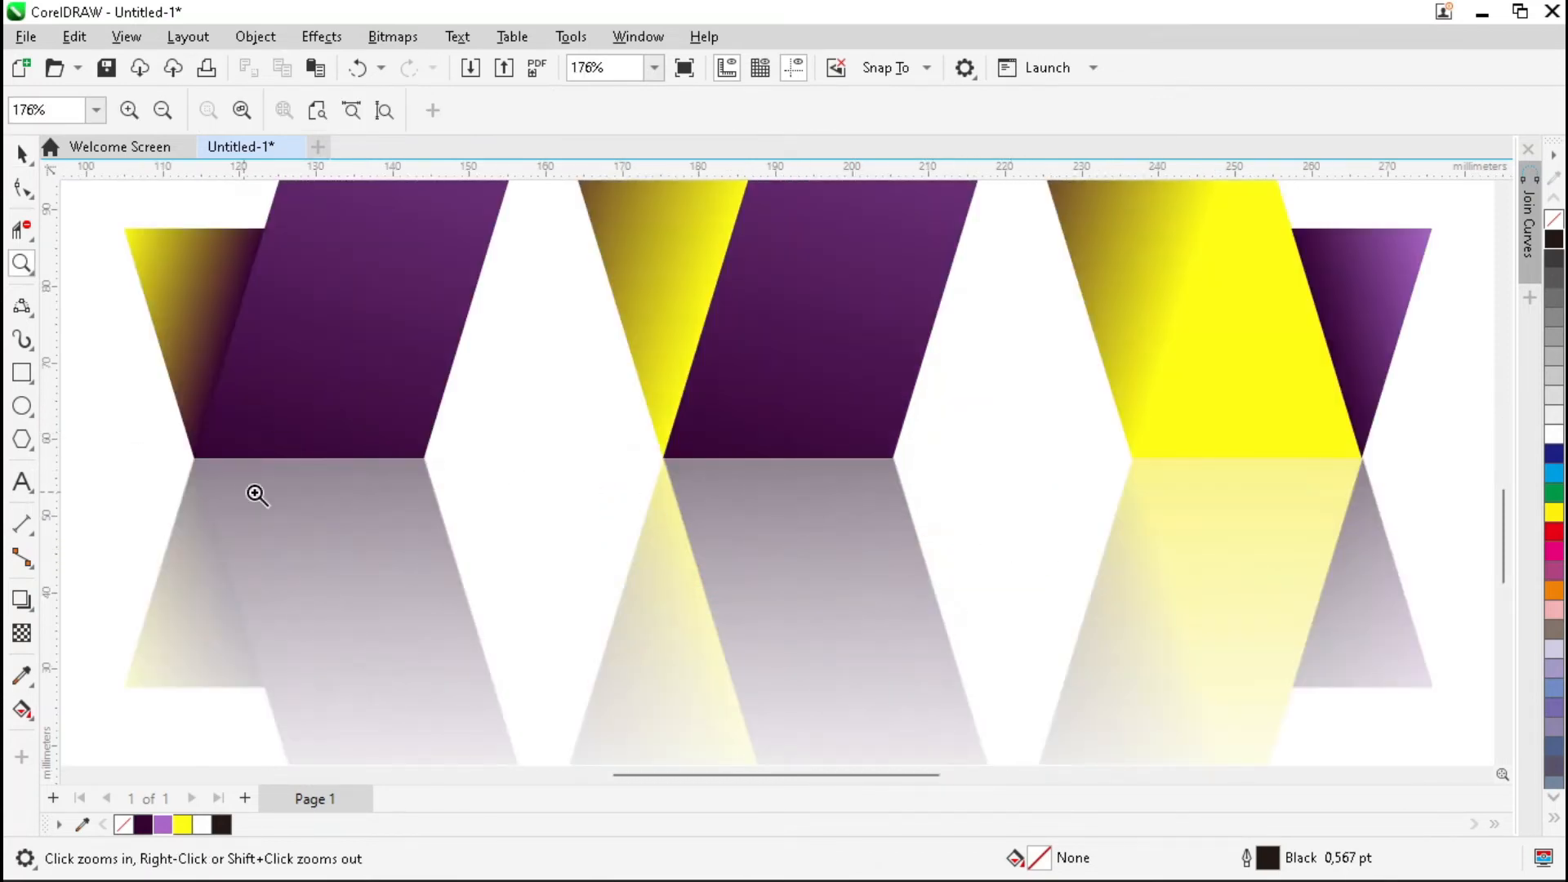
{"action": "left_click_drag", "start_coordinate": [459, 508], "coordinate": [482, 518]}
{"action": "left_click", "coordinate": [22, 407]}
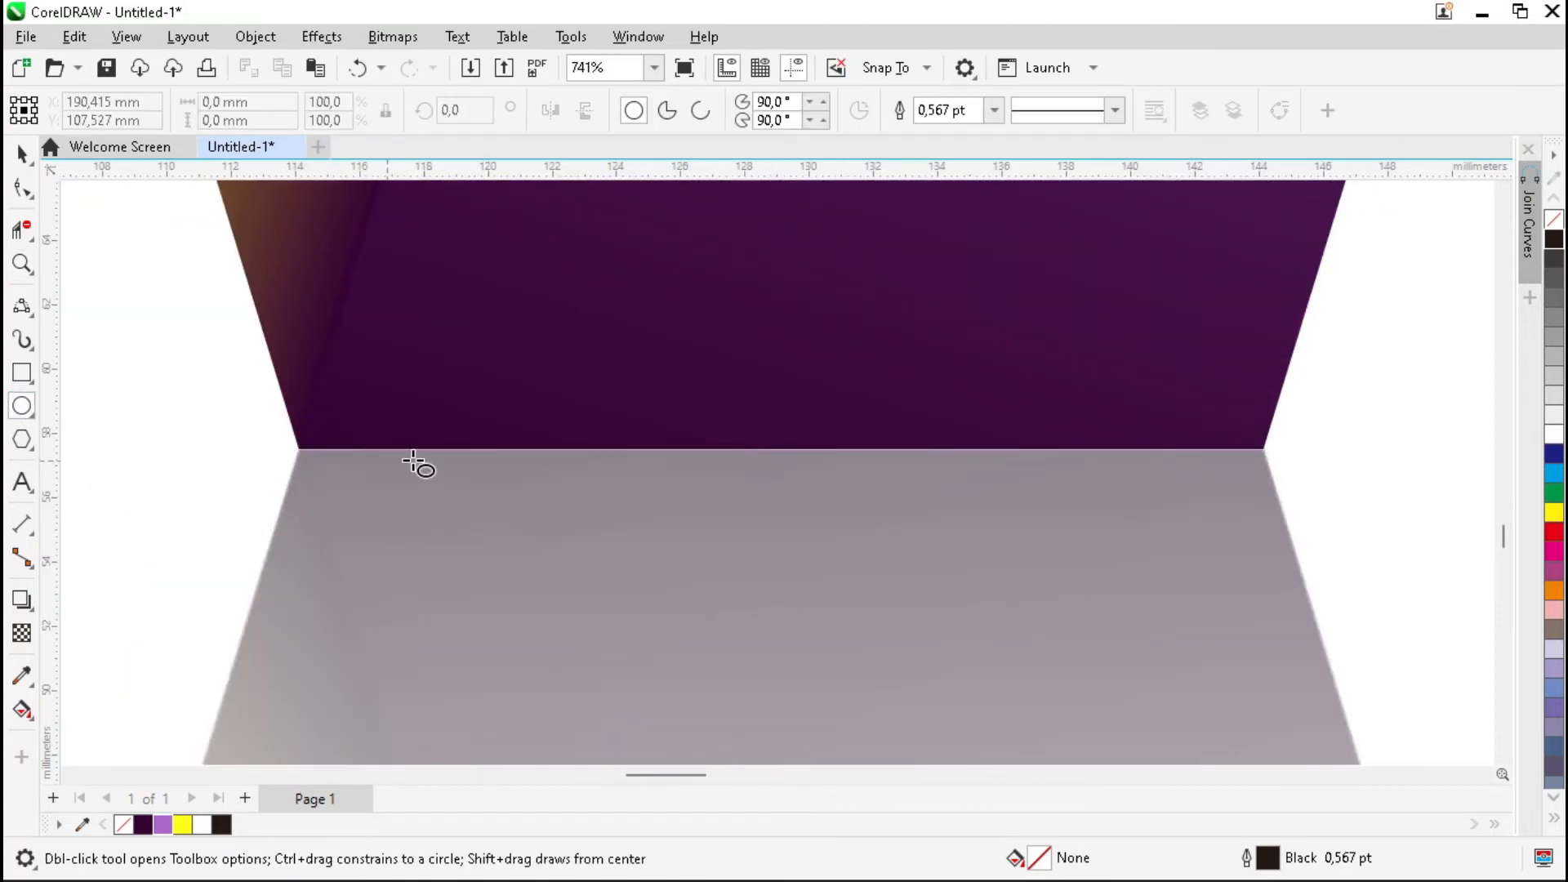
{"action": "left_click_drag", "start_coordinate": [298, 415], "coordinate": [1264, 552]}
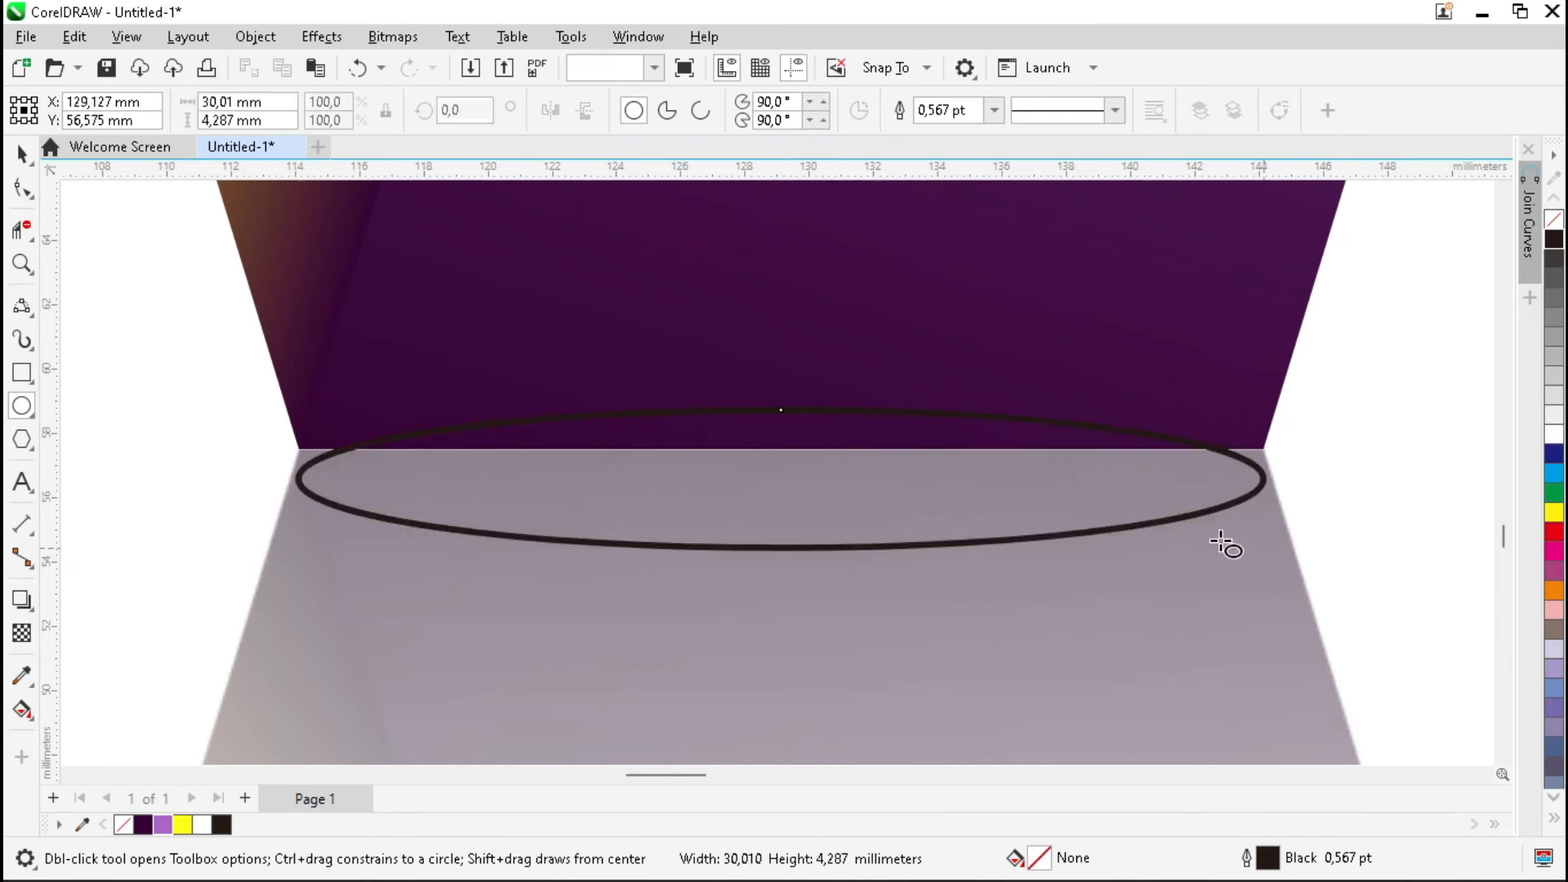
{"action": "key", "text": "space"}
{"action": "left_click_drag", "start_coordinate": [784, 478], "coordinate": [786, 454]}
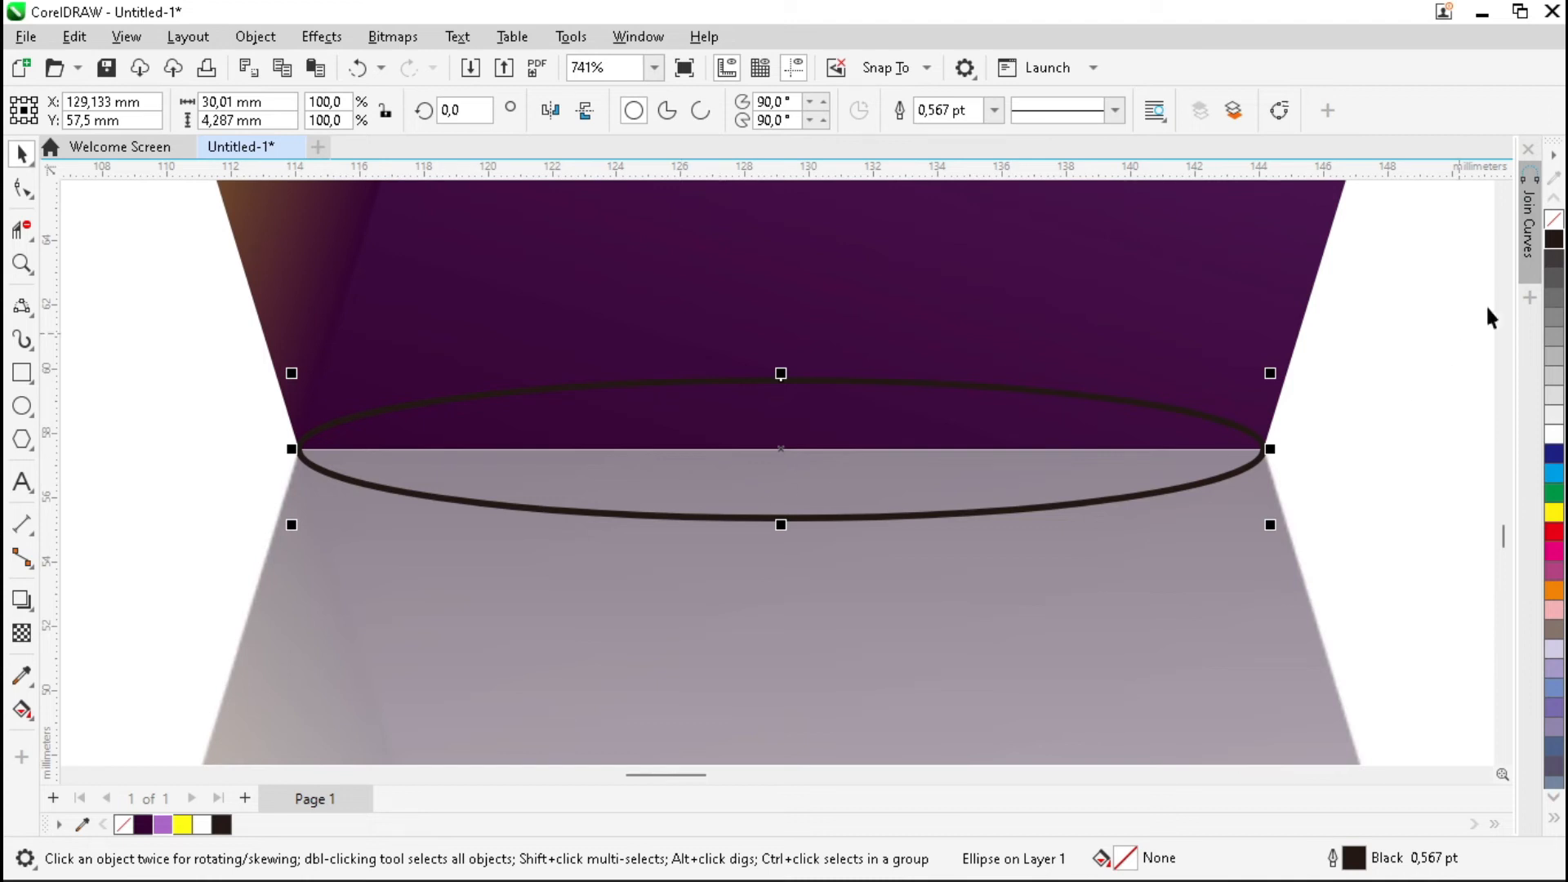
{"action": "left_click", "coordinate": [1554, 242]}
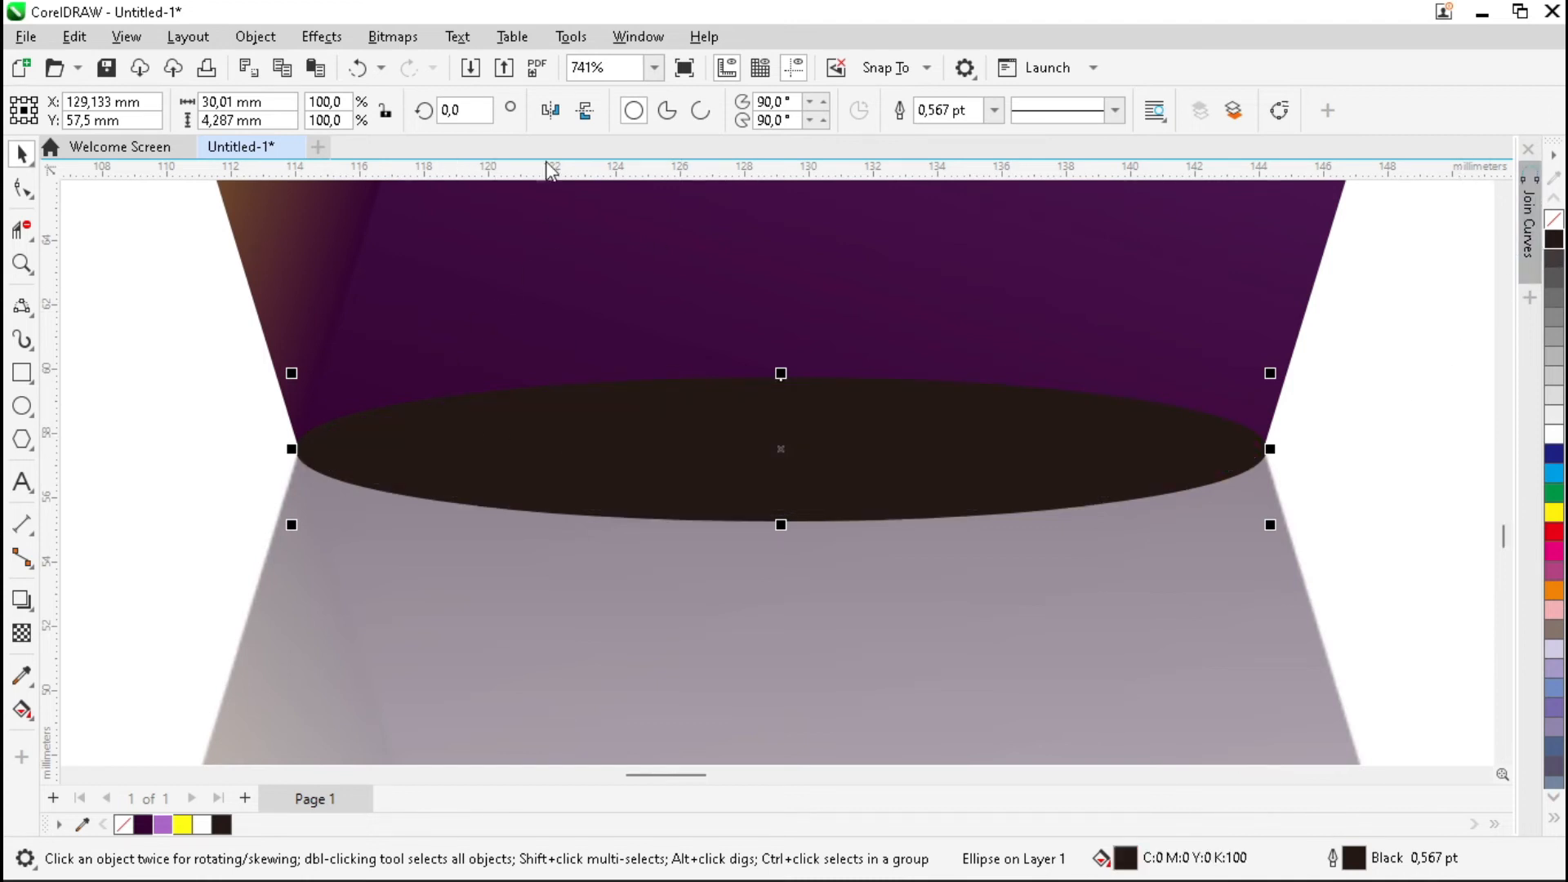
- Apply a Gaussian Blur with a radius of 19.6 pixels to the black ellipse
{"action": "left_click", "coordinate": [394, 38]}
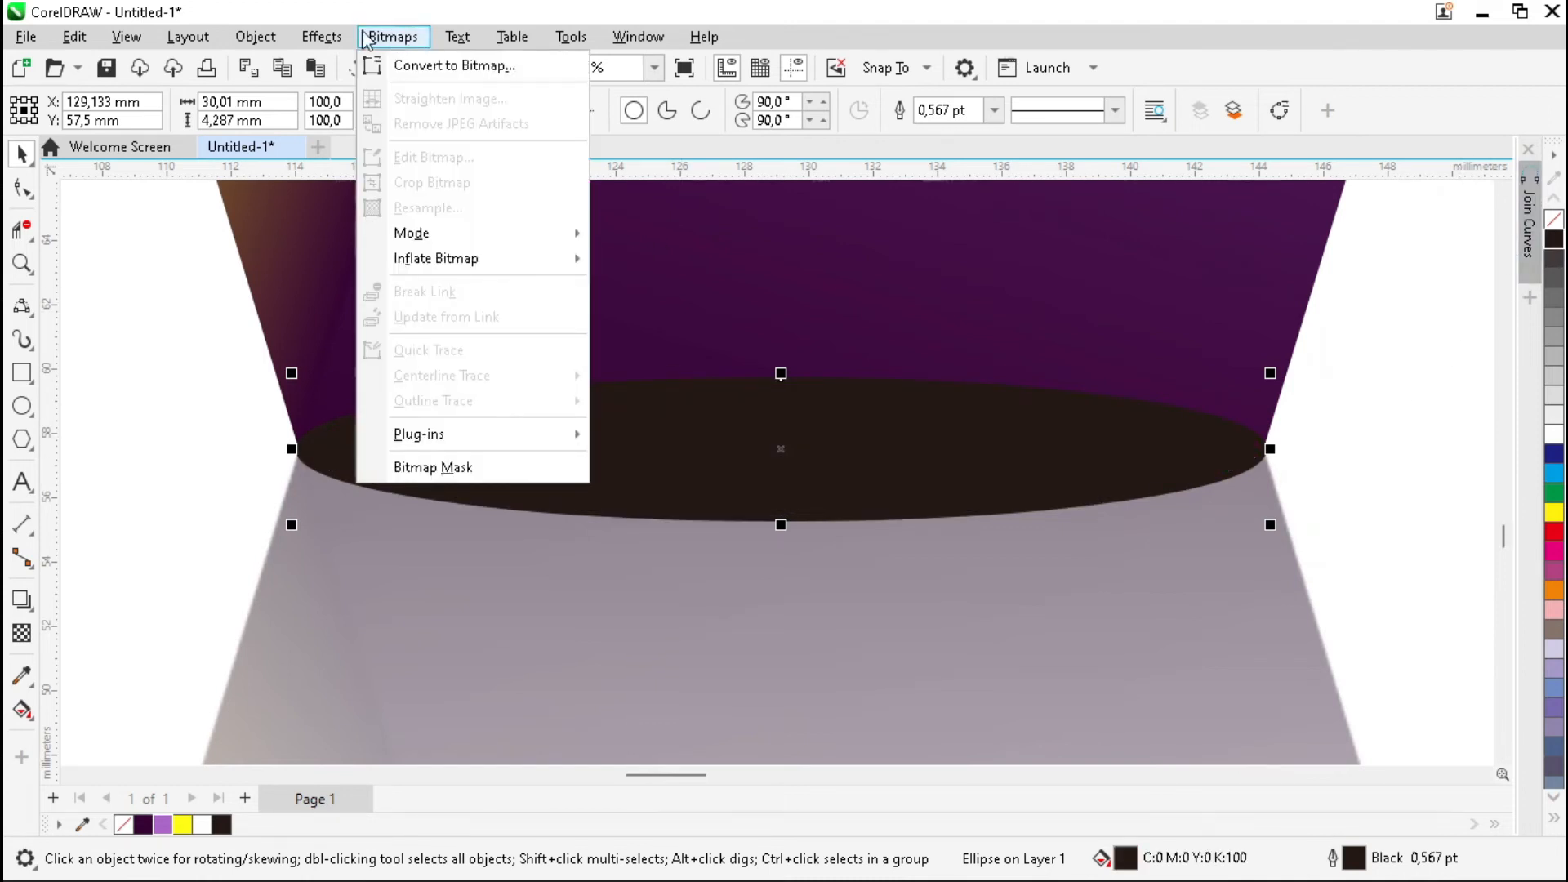
{"action": "mouse_move", "coordinate": [336, 42]}
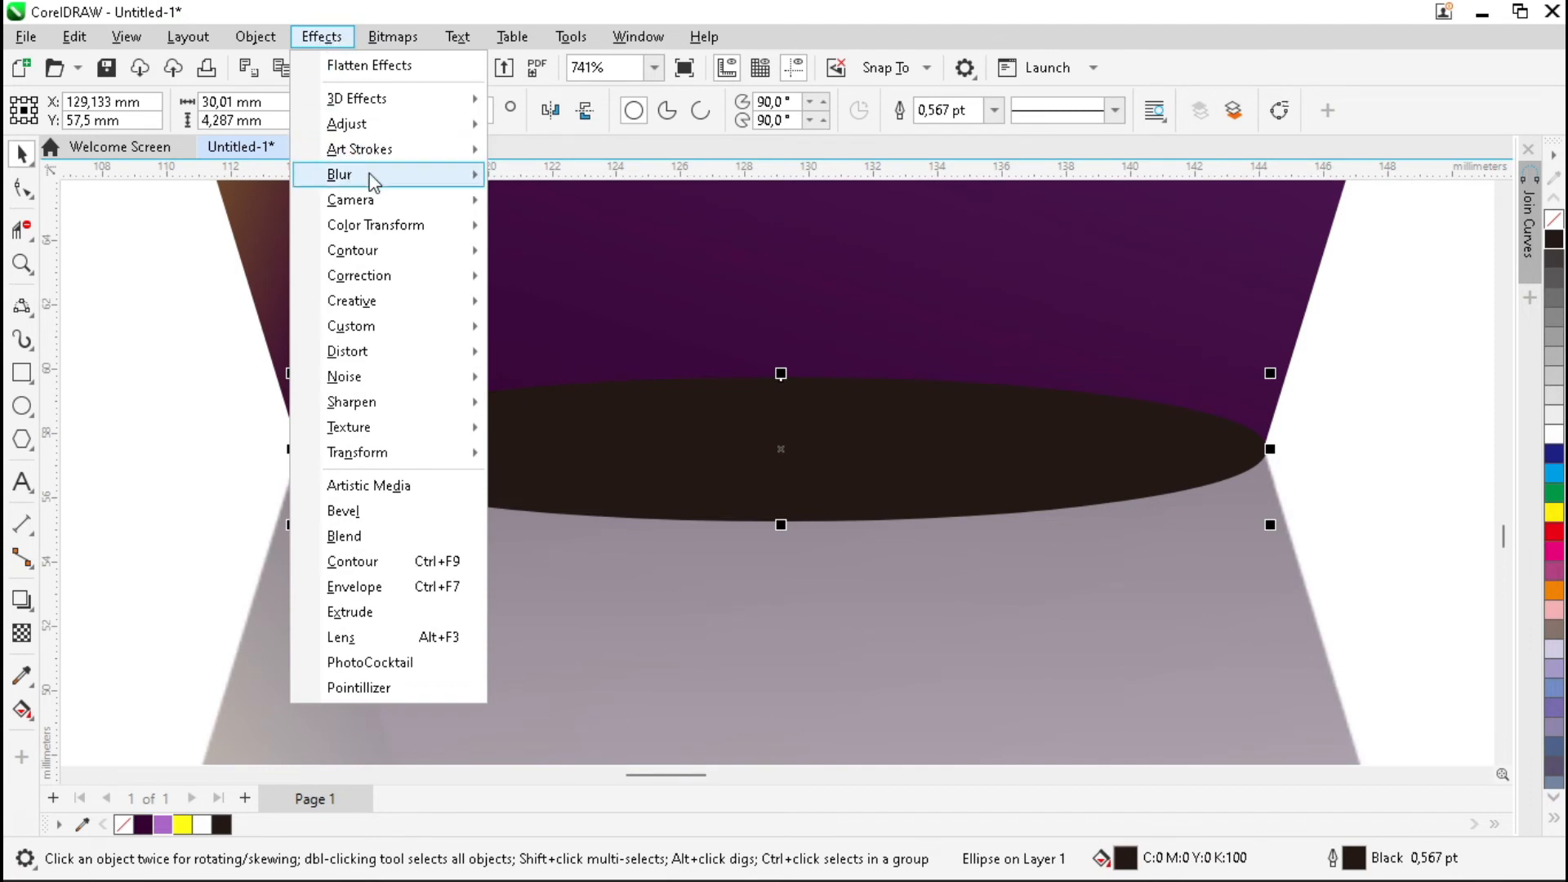
{"action": "mouse_move", "coordinate": [361, 173]}
{"action": "left_click", "coordinate": [581, 261]}
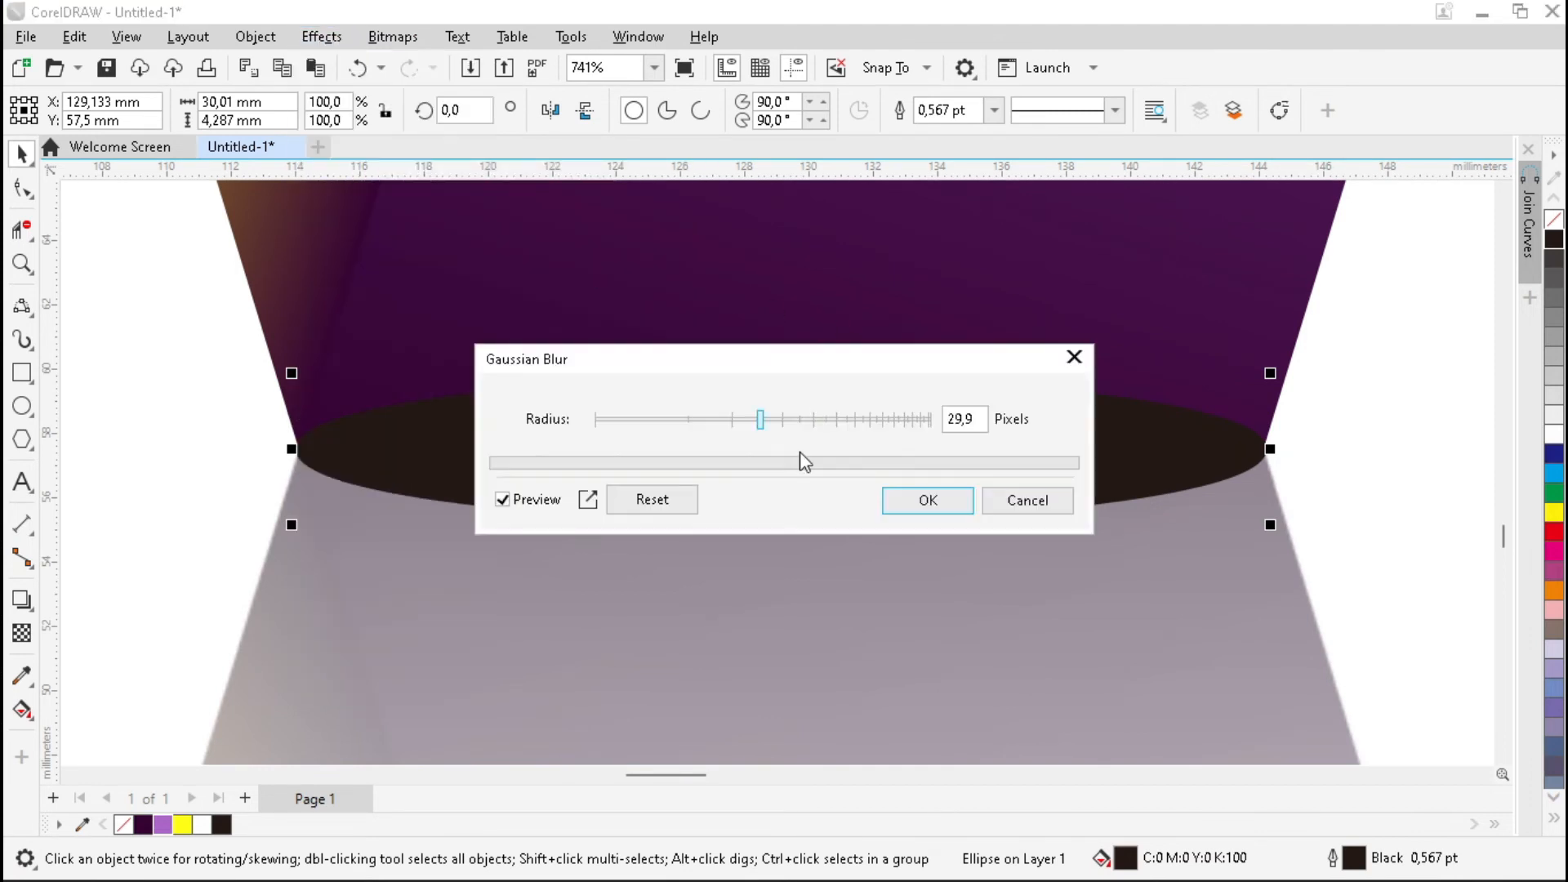
{"action": "left_click_drag", "start_coordinate": [802, 359], "coordinate": [963, 131]}
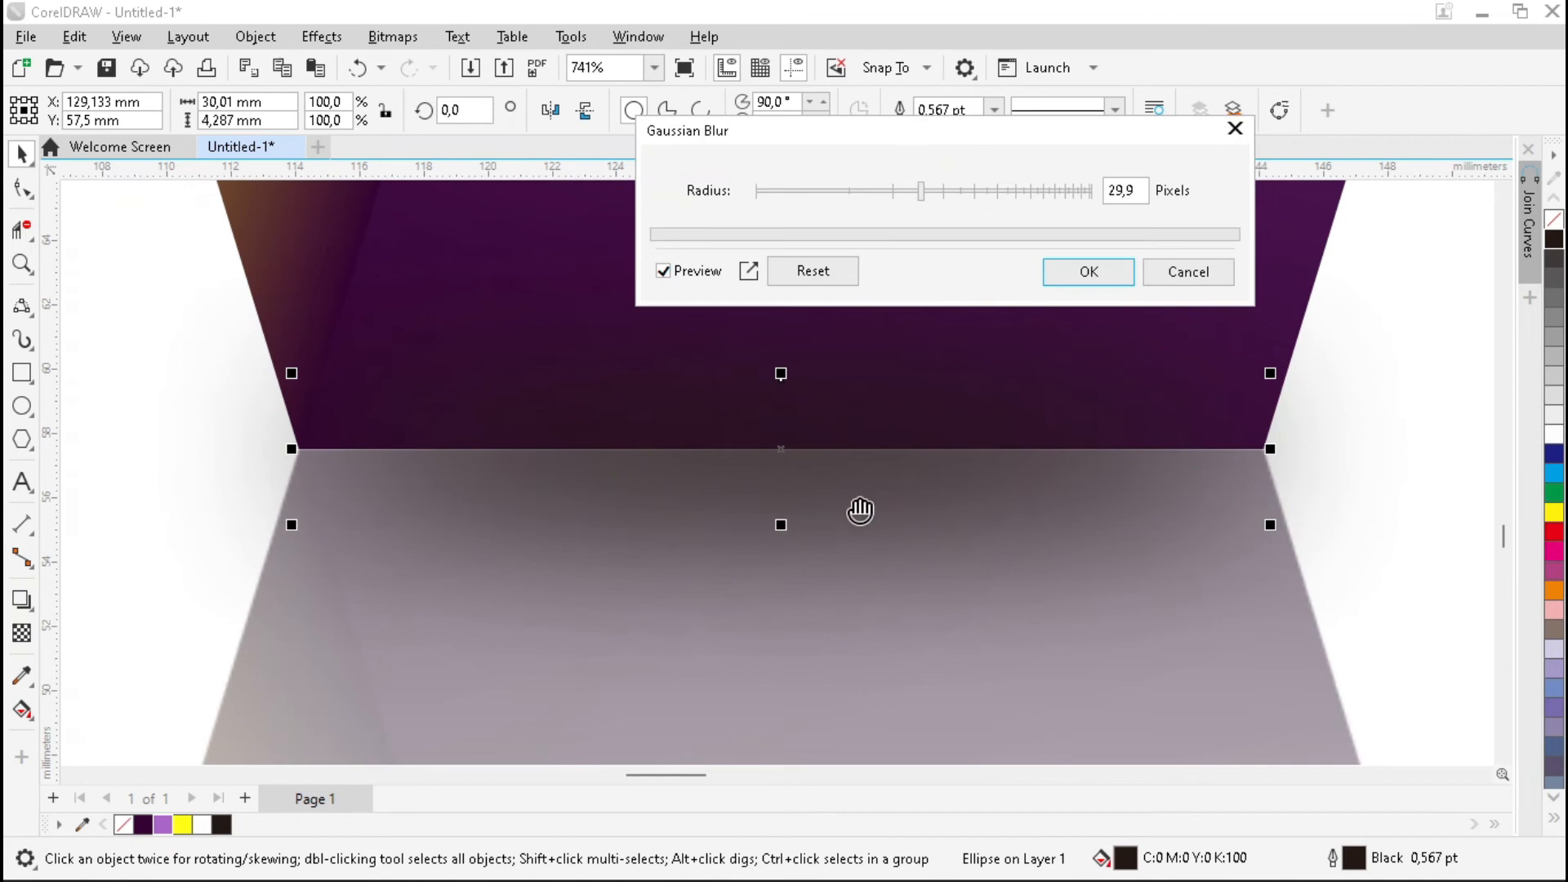
{"action": "left_click", "coordinate": [943, 194]}
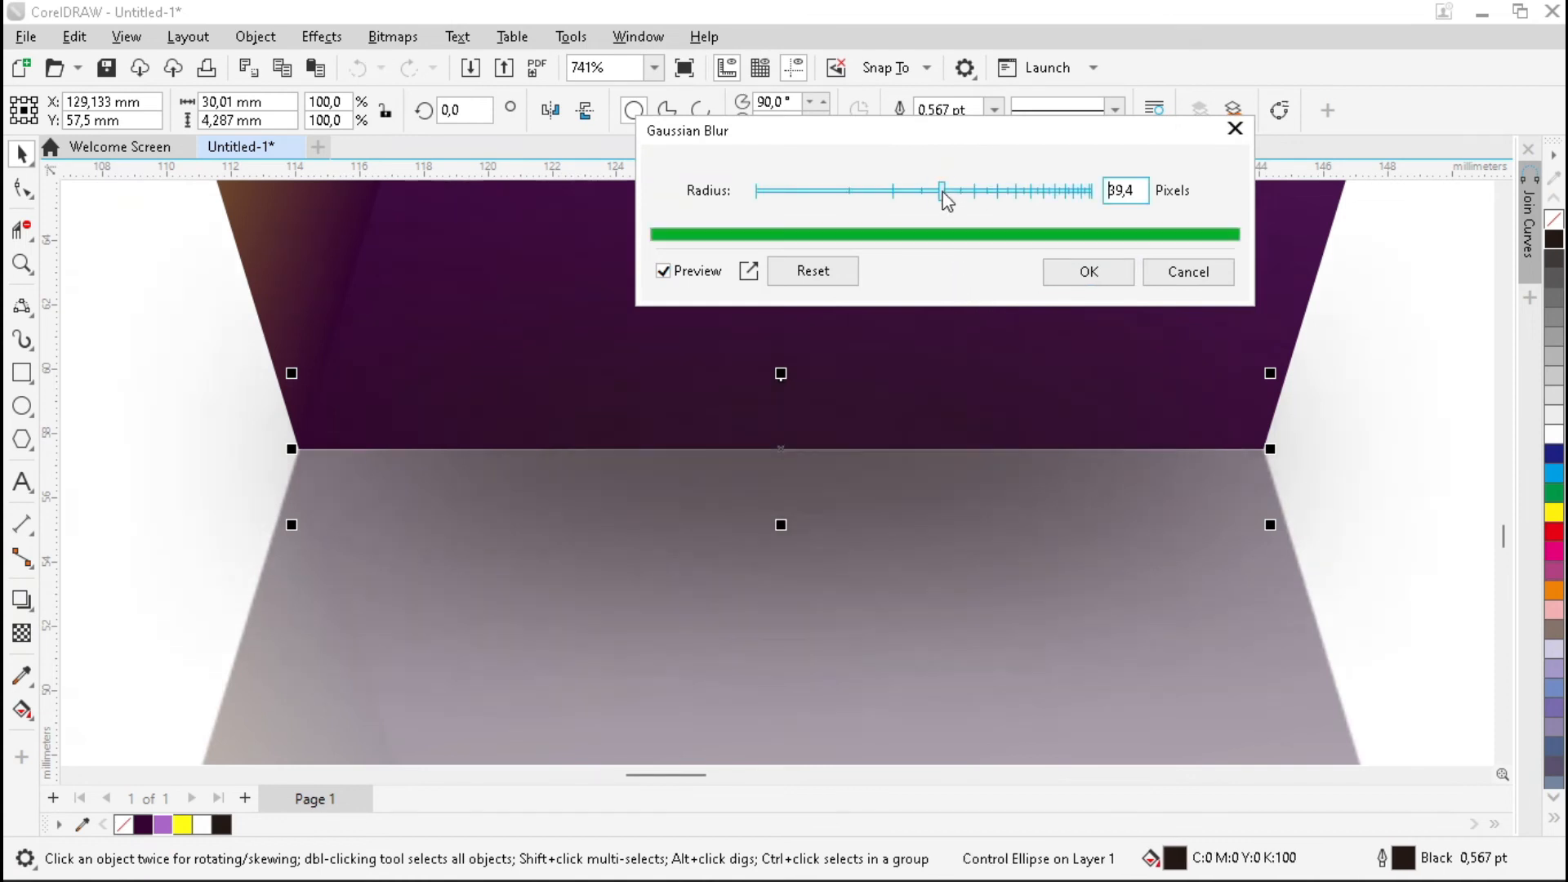
{"action": "left_click", "coordinate": [892, 191]}
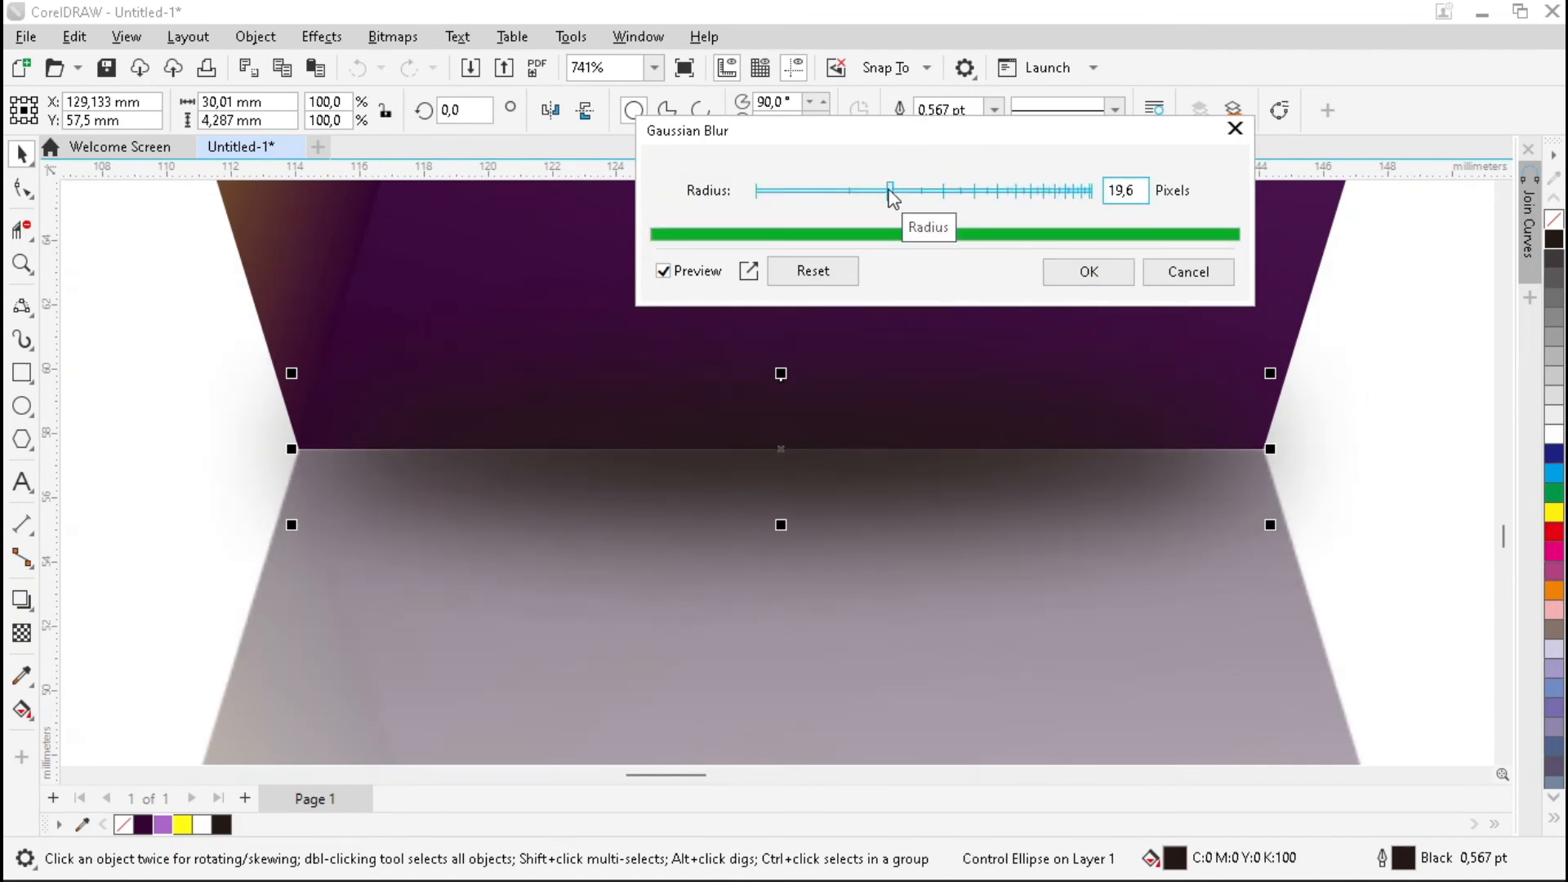
{"action": "left_click", "coordinate": [1079, 278]}
- Copy the blurred ellipse horizontally to the bottom edges of the second purple bar and the wide yellow bar
{"action": "key", "text": "F4"}
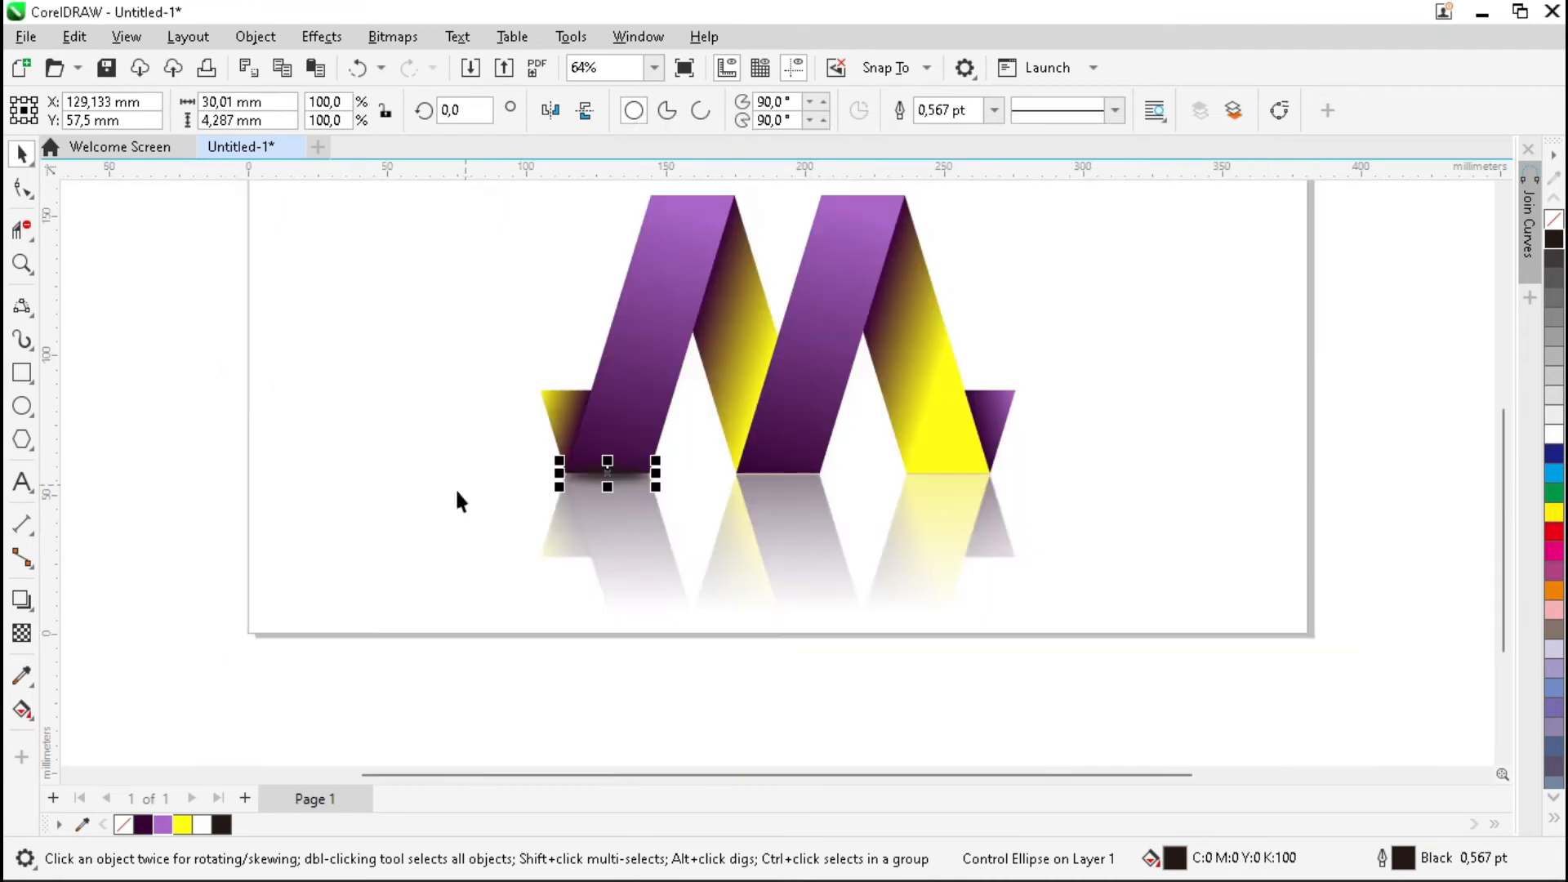
{"action": "key", "text": "z"}
{"action": "left_click_drag", "start_coordinate": [516, 438], "coordinate": [1051, 527]}
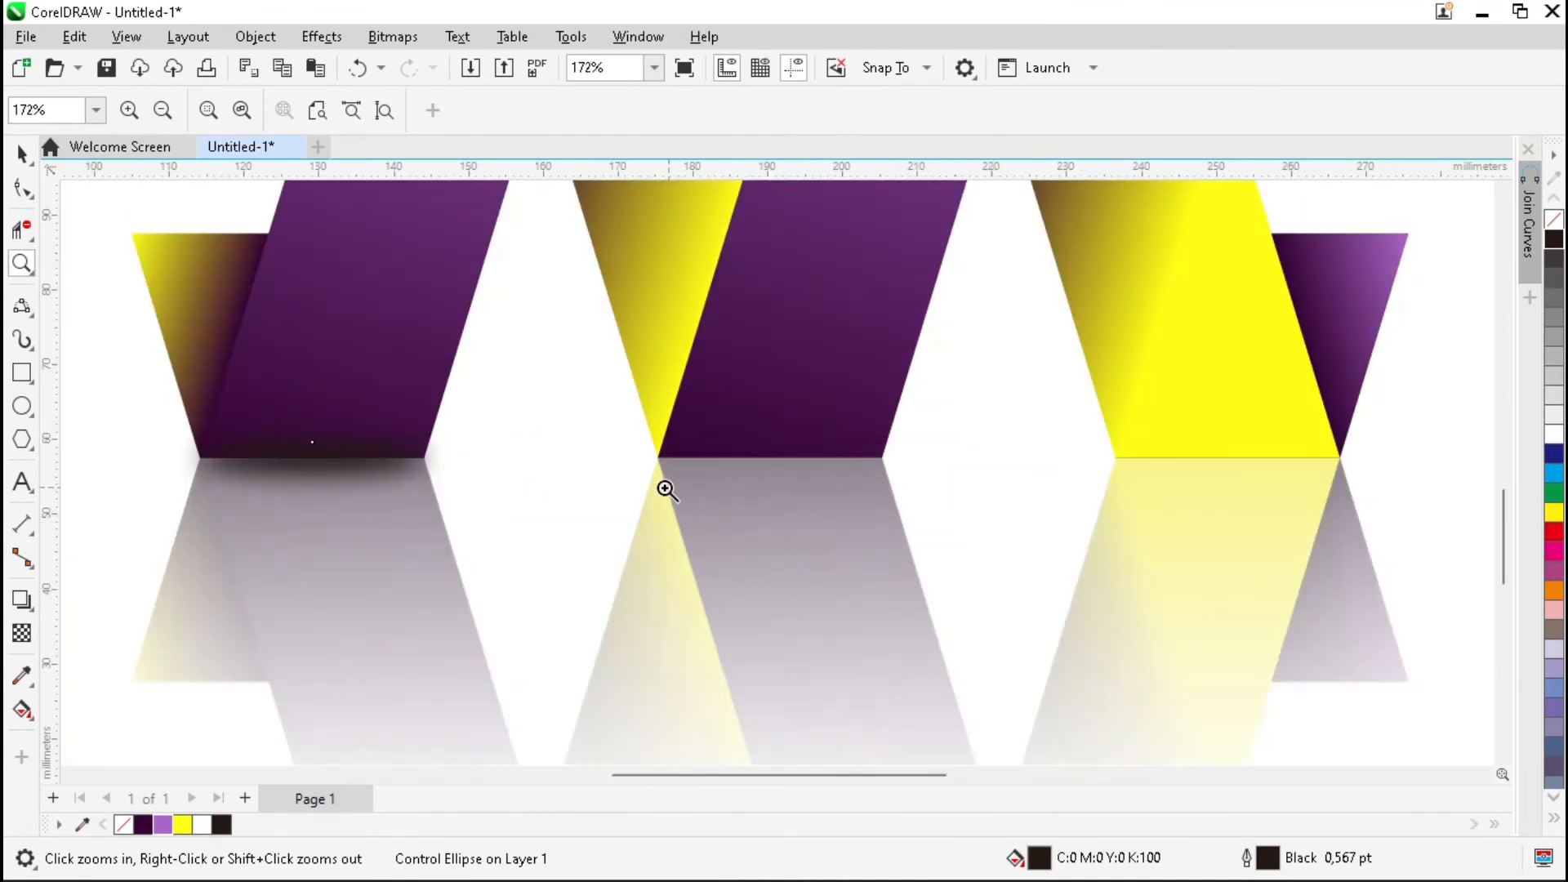
{"action": "key", "text": "space"}
{"action": "left_click_drag", "start_coordinate": [314, 459], "coordinate": [1232, 459]}
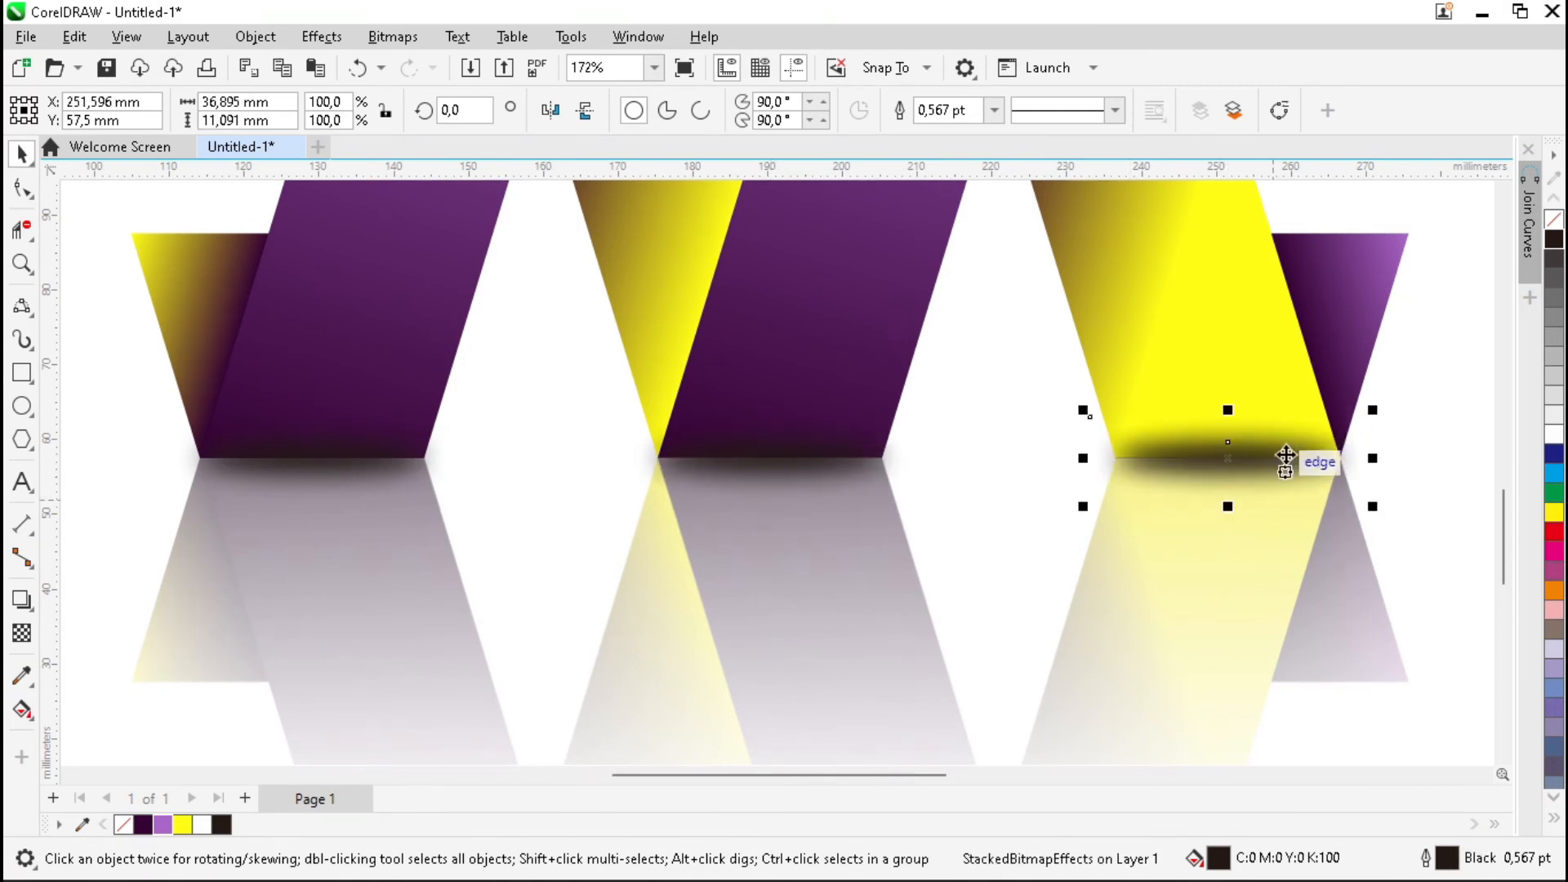
- Place the three blurred shadows and the reflection bitmap behind the ribbon group
{"action": "left_click", "coordinate": [756, 467], "text": "shift"}
{"action": "left_click", "coordinate": [328, 466], "text": "shift"}
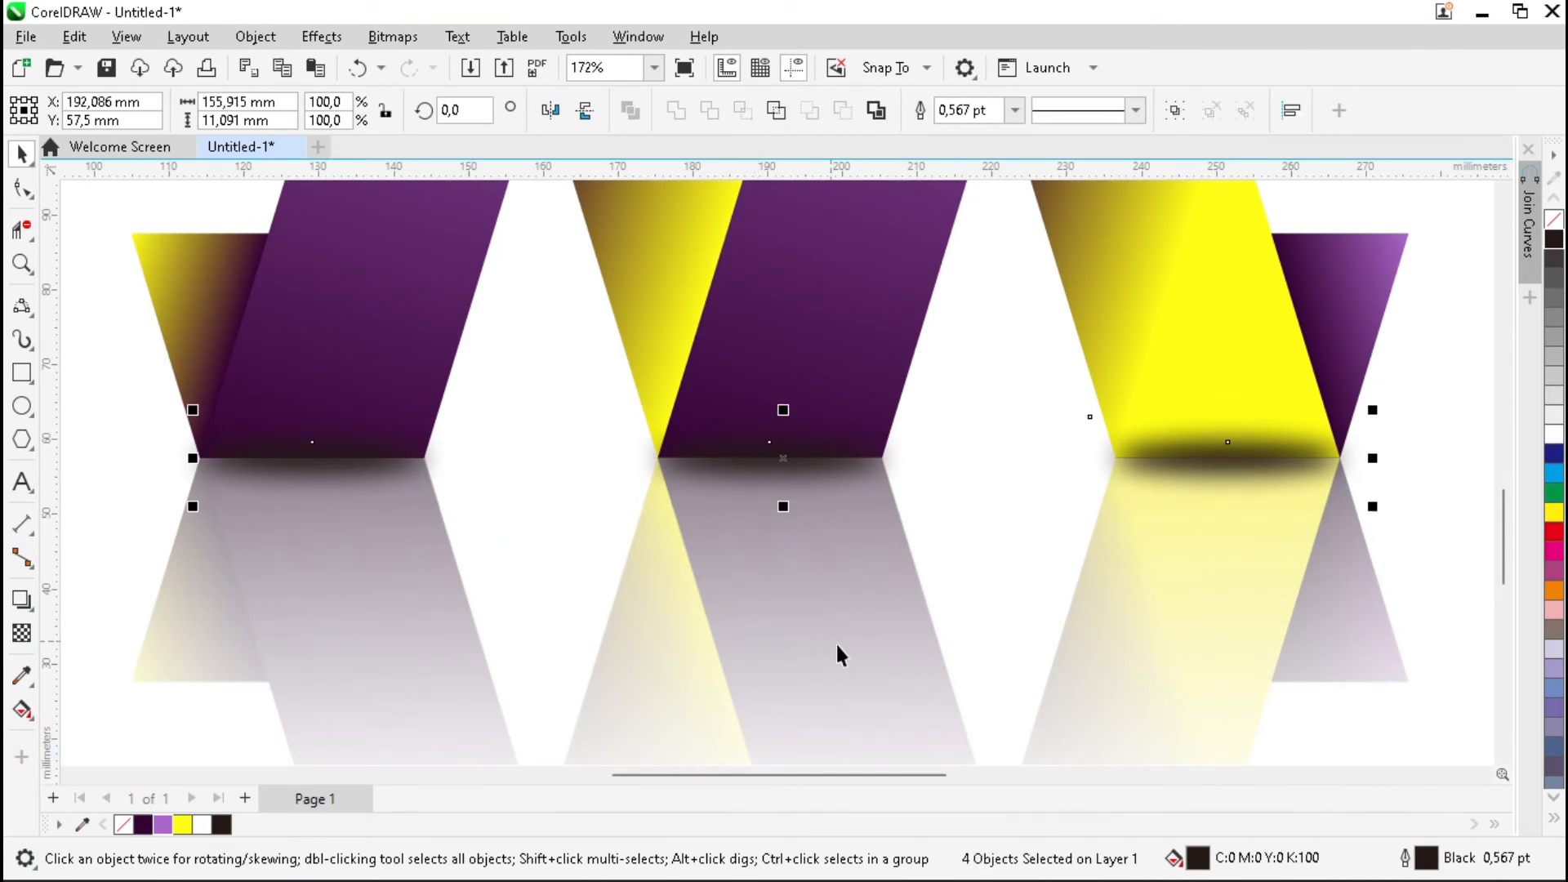
{"action": "left_click", "coordinate": [804, 624], "text": "shift"}
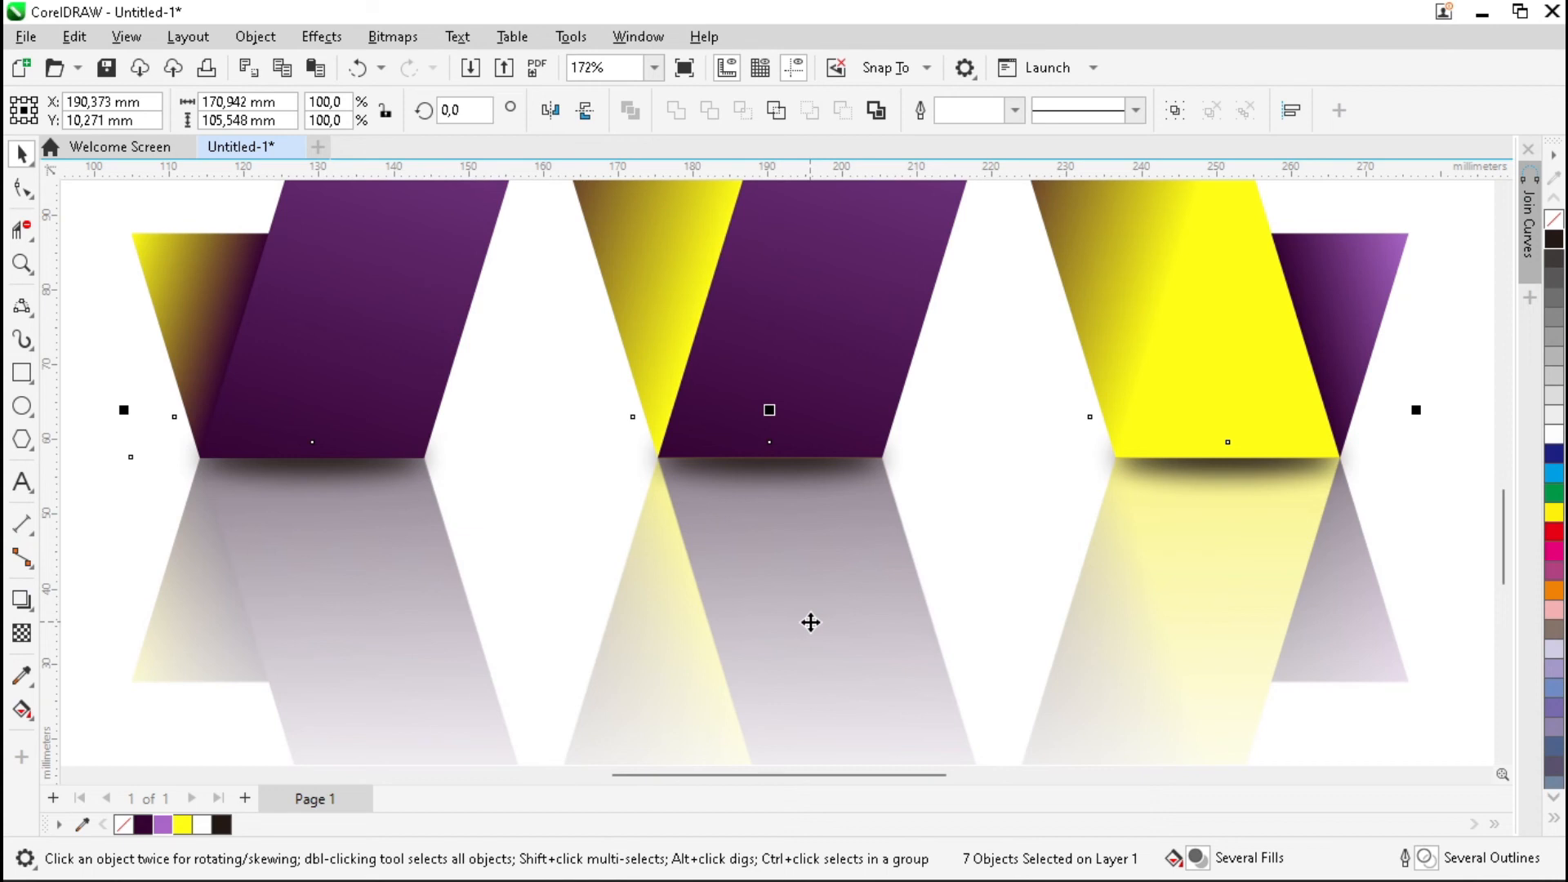
{"action": "scroll", "coordinate": [1133, 604], "scroll_direction": "down", "scroll_amount": 1}
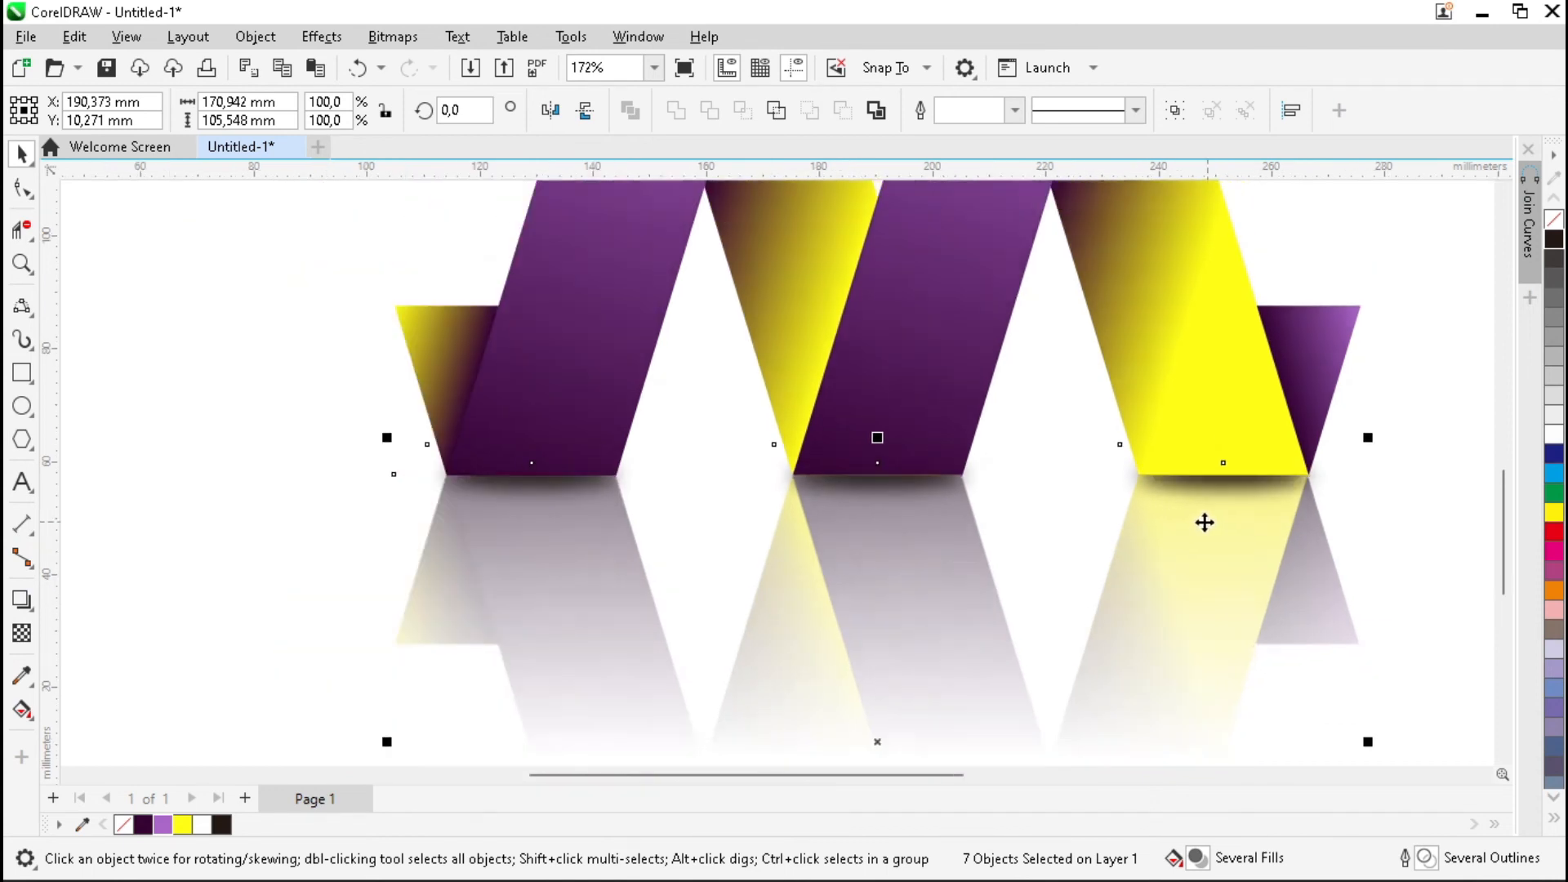
{"action": "left_click", "coordinate": [248, 501]}
- Move the reflection bitmap slightly straight down to leave a narrow gap beneath the ribbon's bottom edges
{"action": "scroll", "coordinate": [828, 551], "scroll_direction": "up", "scroll_amount": 3}
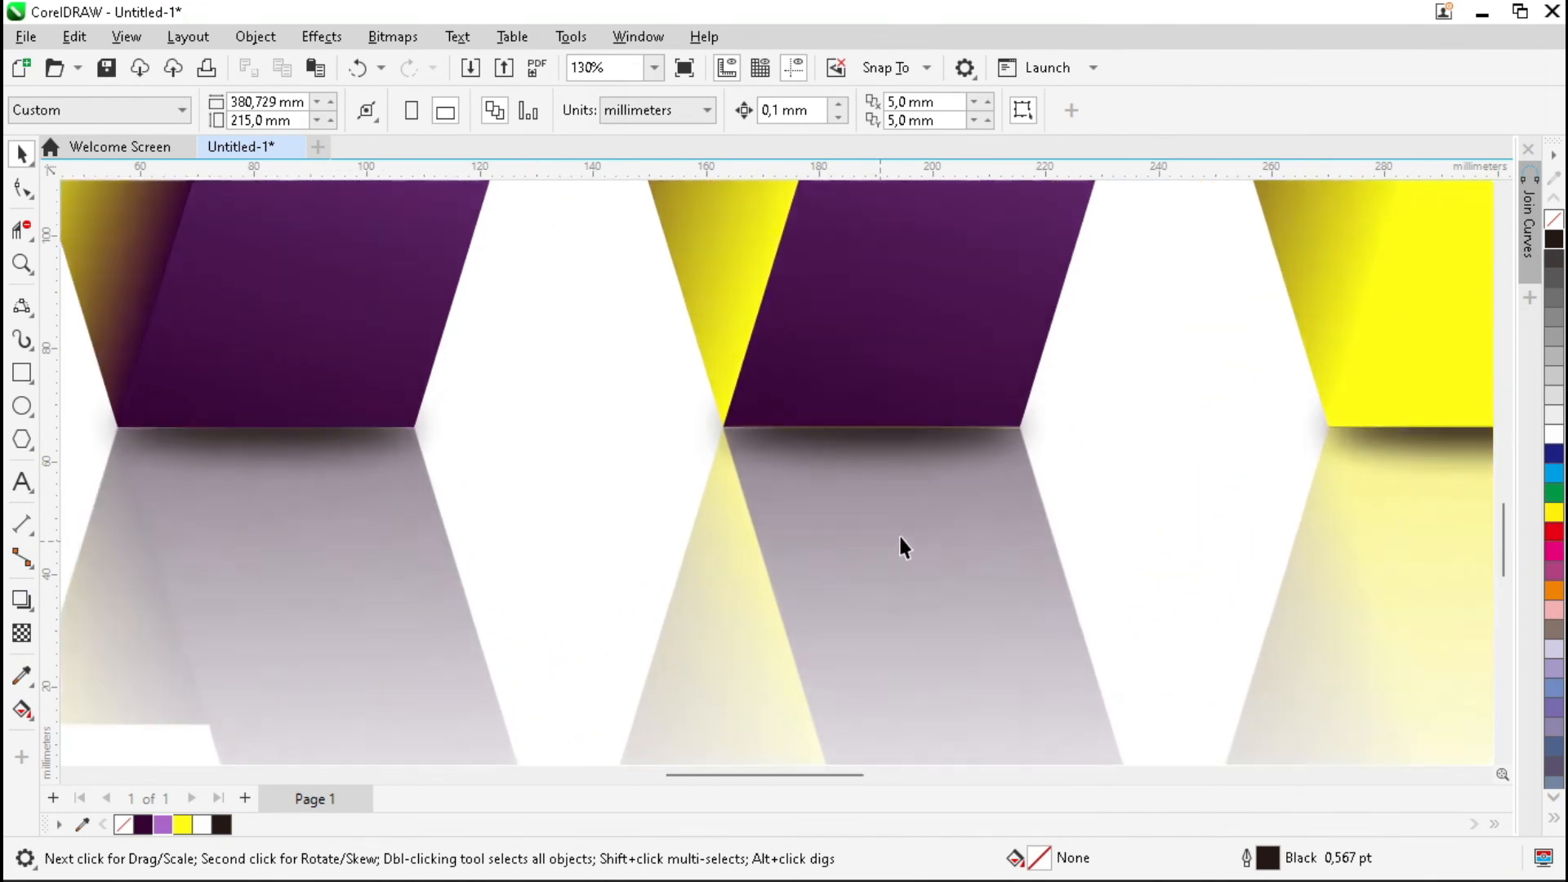
{"action": "left_click", "coordinate": [856, 483]}
{"action": "left_click_drag", "start_coordinate": [866, 503], "coordinate": [867, 523]}
{"action": "scroll", "coordinate": [738, 417], "scroll_direction": "down", "scroll_amount": 3}
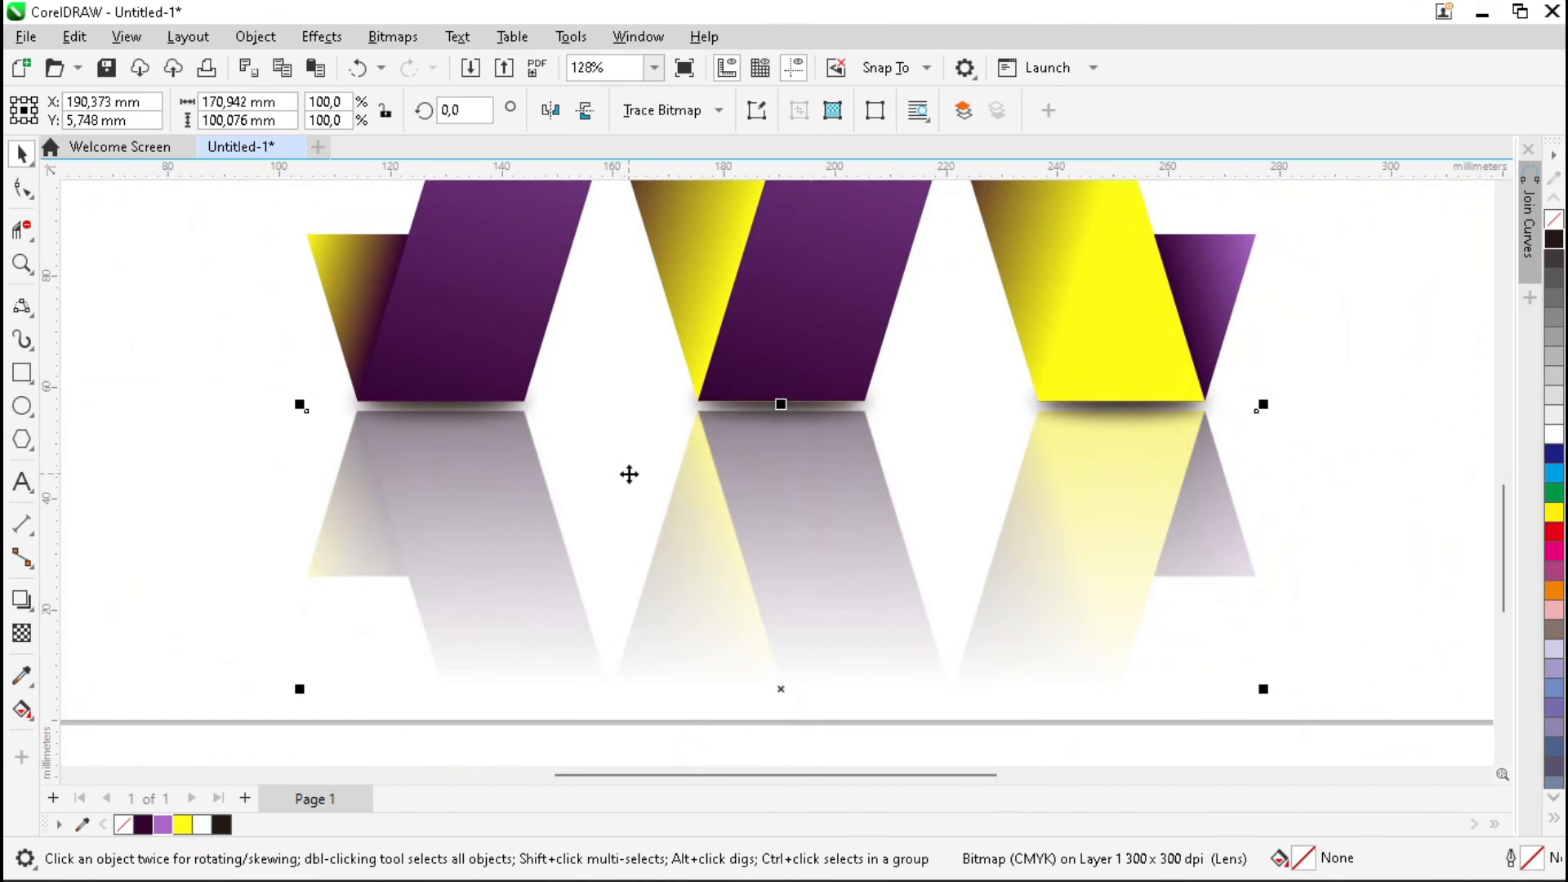
{"action": "scroll", "coordinate": [773, 466], "scroll_direction": "down", "scroll_amount": 2}
{"action": "left_click", "coordinate": [1161, 387]}
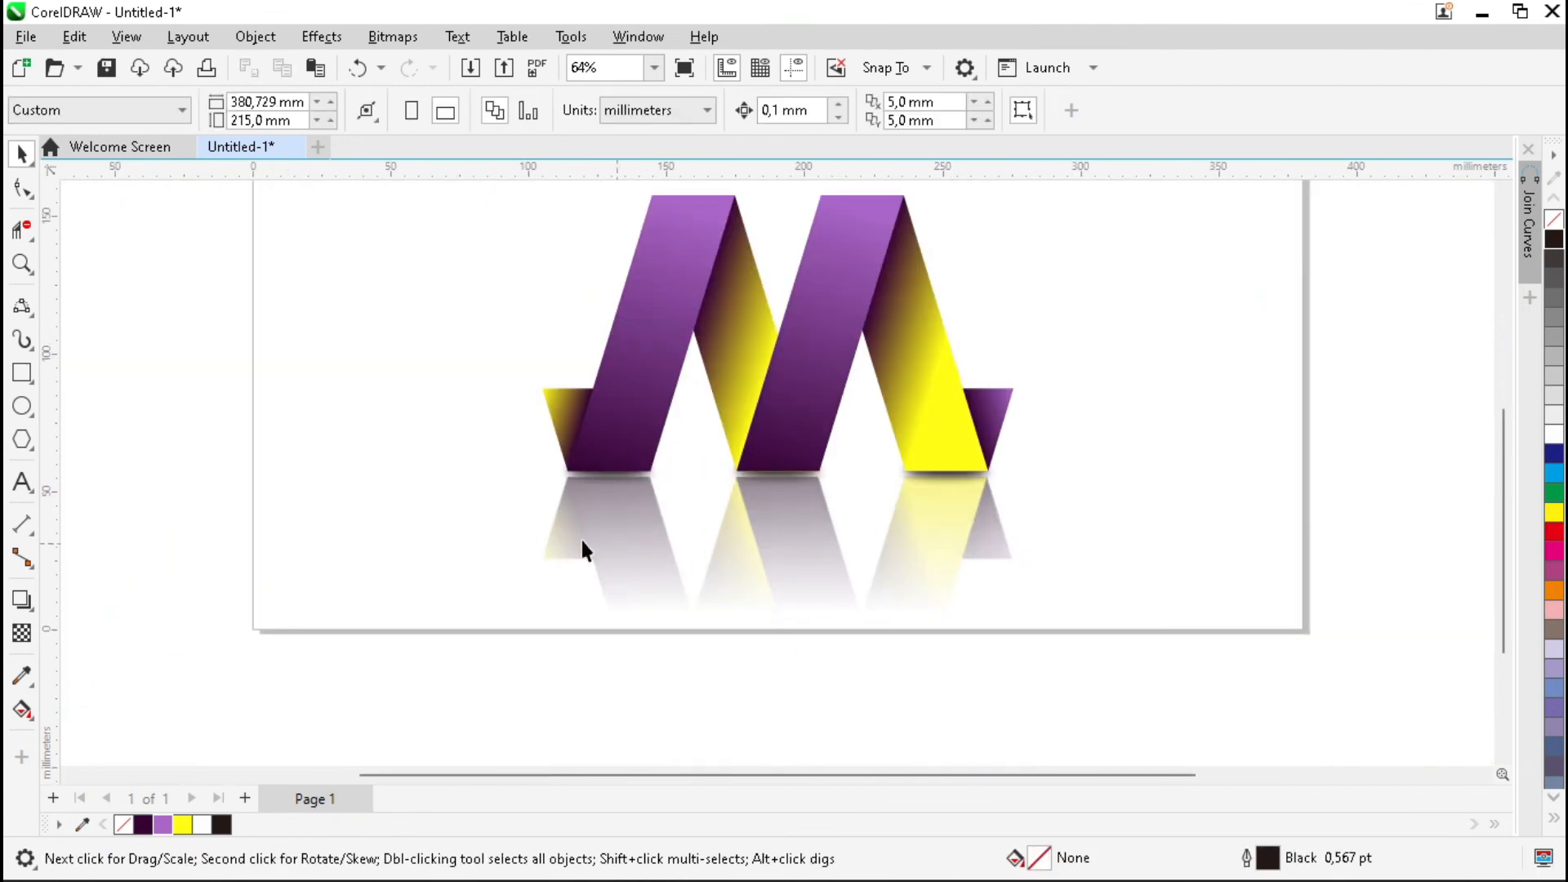
- Create a page-frame rectangle of 380.729 by 215 mm matching the page
{"action": "double_click", "coordinate": [22, 373]}
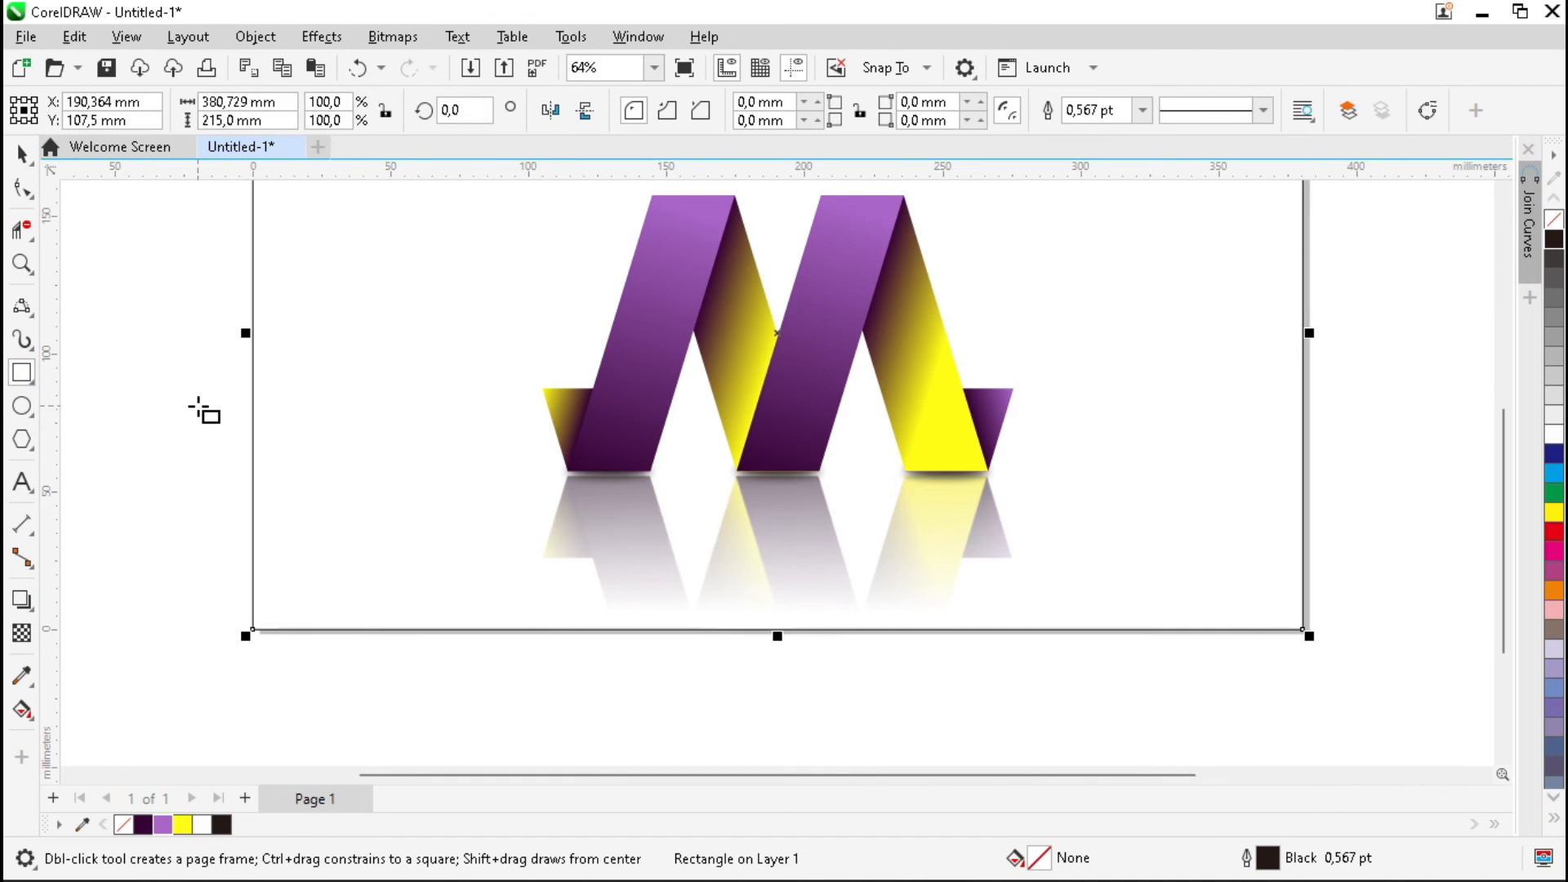
{"action": "scroll", "coordinate": [200, 406], "scroll_direction": "down", "scroll_amount": 1}
{"action": "key", "text": "space"}
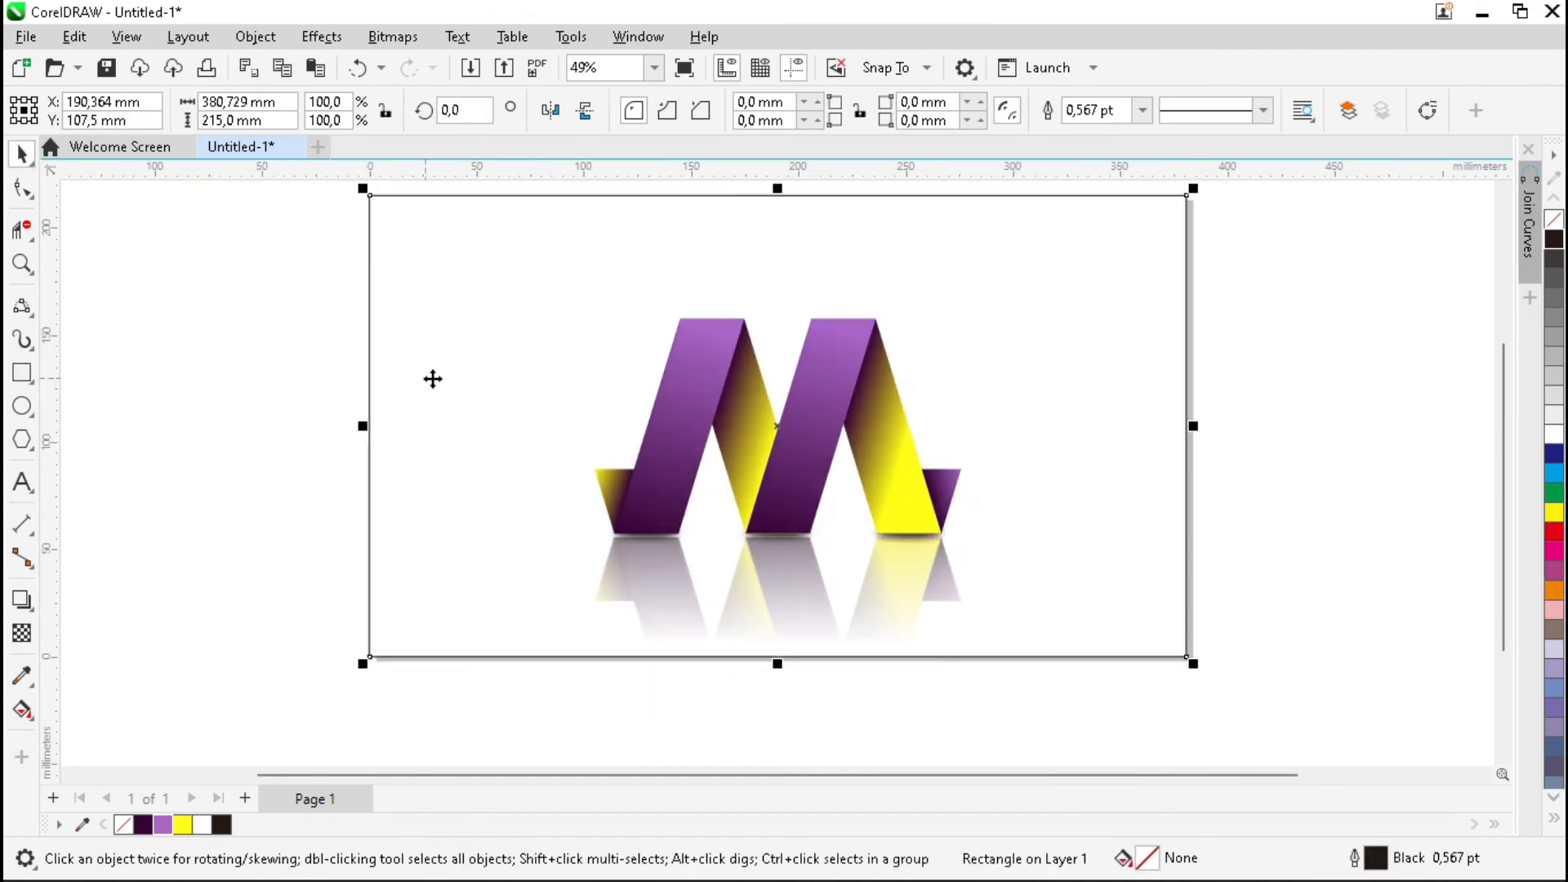
- Examine the finished logo with its reflection and shadows in a full-screen preview framed on the page
{"action": "key", "text": "z"}
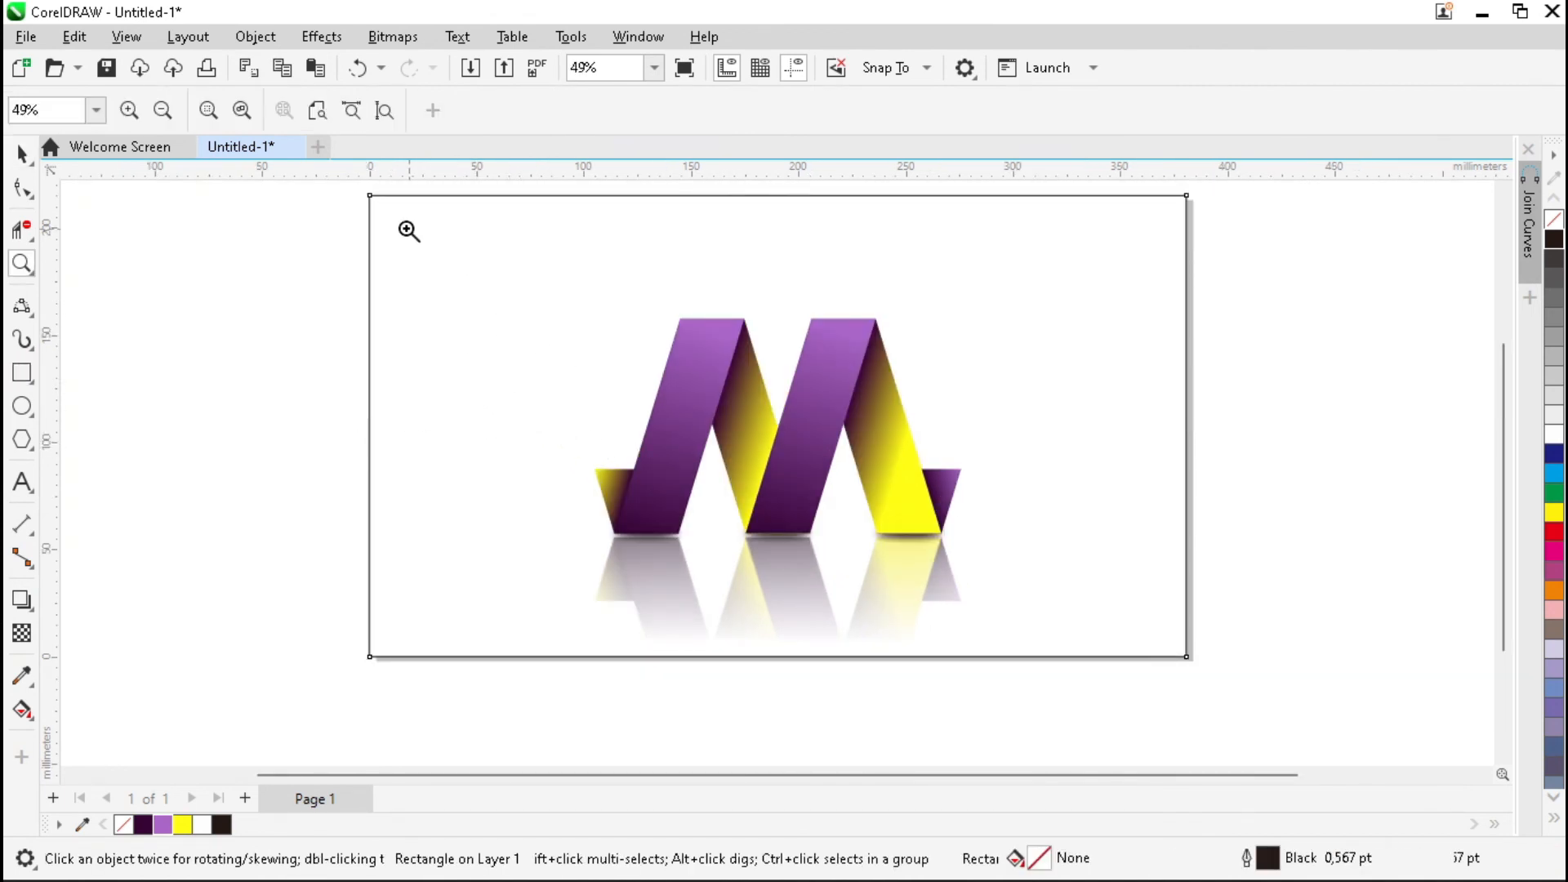
{"action": "left_click_drag", "start_coordinate": [383, 203], "coordinate": [1176, 647]}
{"action": "key", "text": "space"}
{"action": "key", "text": "F9"}
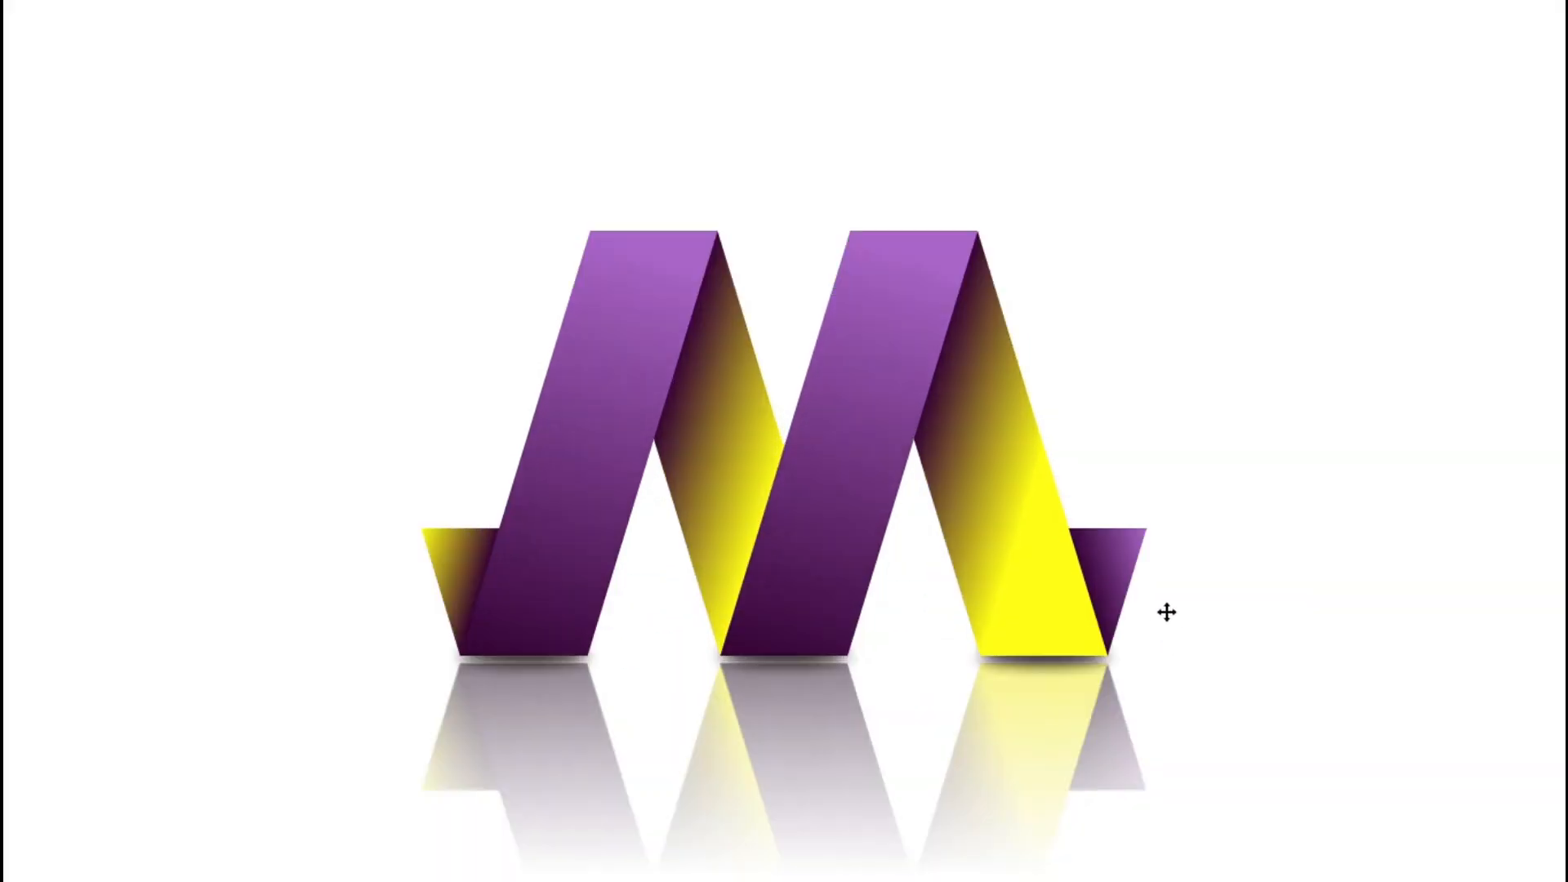